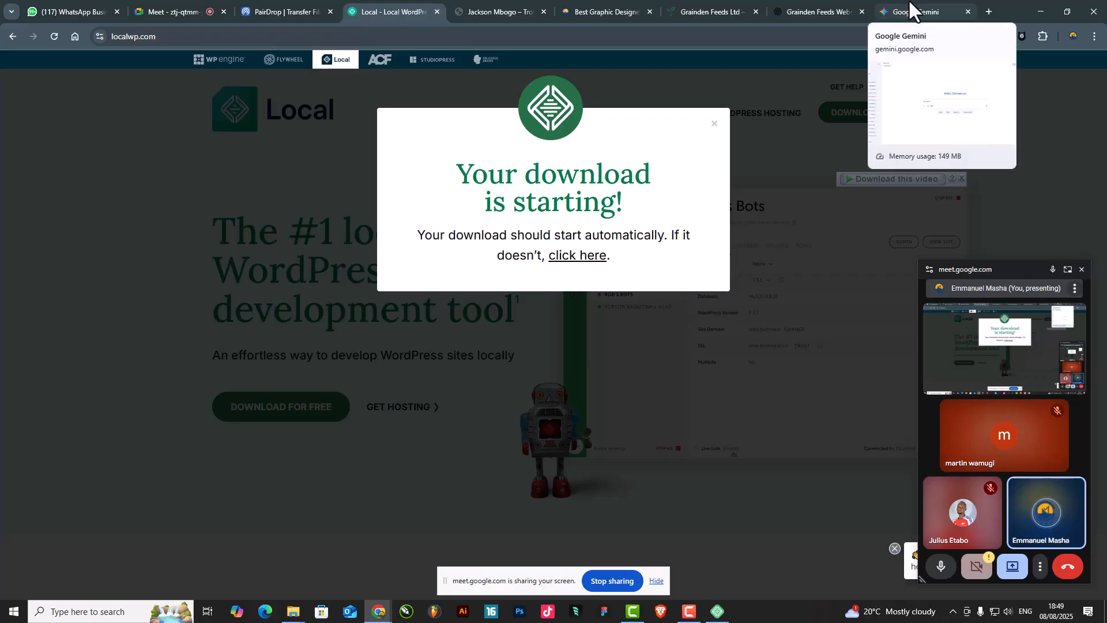
# Install Local into C:\Program Files (x86)\Local and finish the setup with Run Local enabled
pyautogui.click(715, 619)
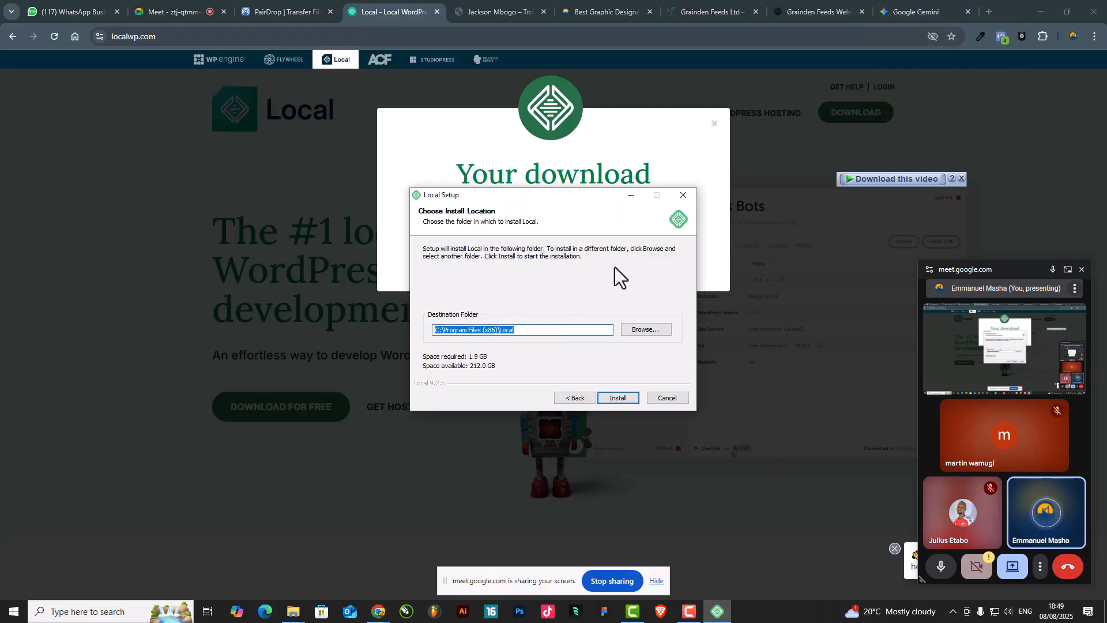
pyautogui.click(618, 401)
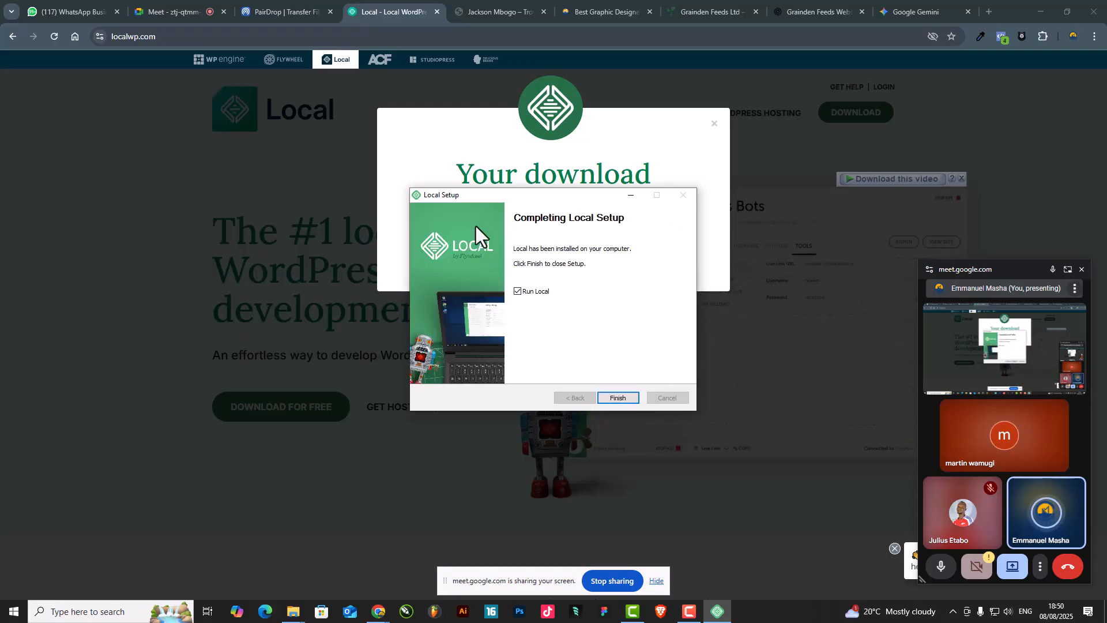
pyautogui.click(618, 398)
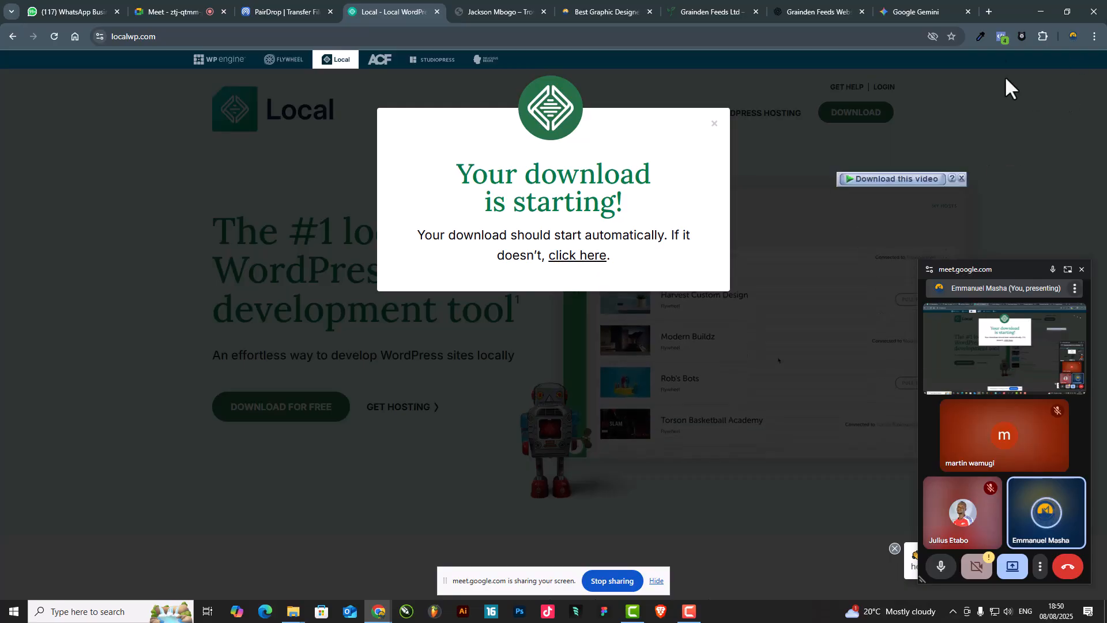
# Go to the desktop, refresh it and launch Local from its shortcut
pyautogui.click(1042, 12)
pyautogui.rightClick(423, 157)
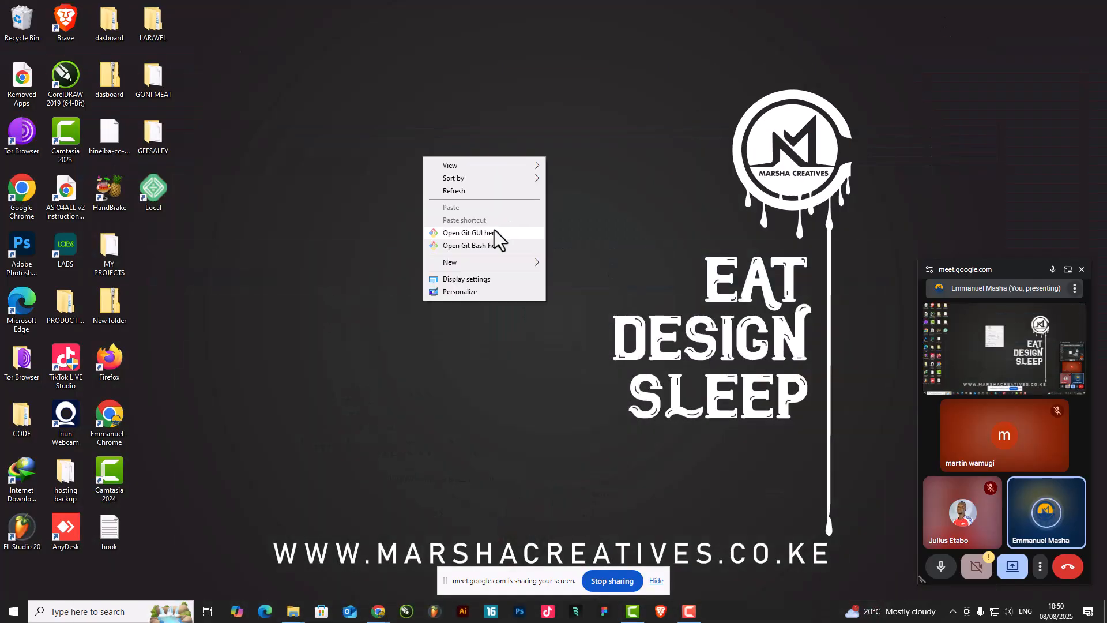
pyautogui.click(466, 190)
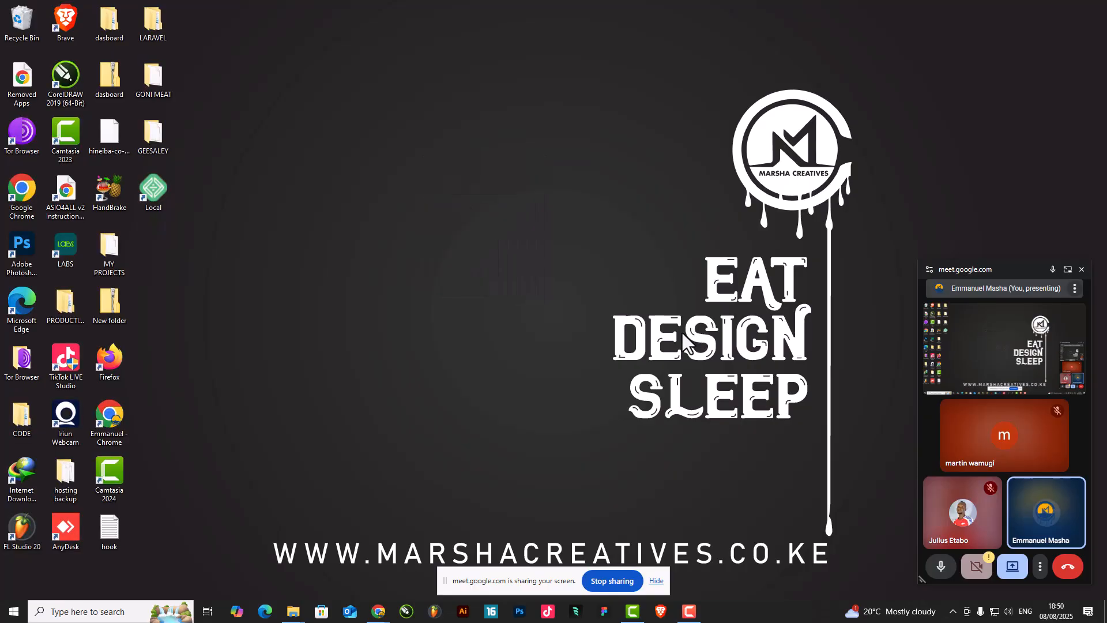
pyautogui.moveTo(189, 177); pyautogui.dragTo(137, 238)
pyautogui.doubleClick(155, 203)
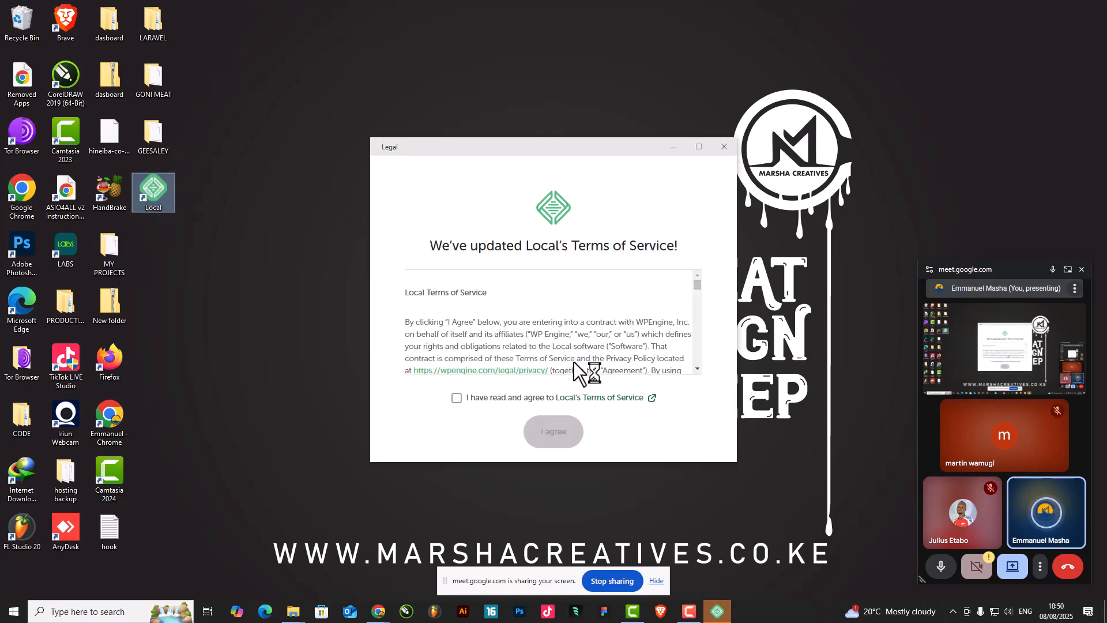
# Skim Local's Terms of Service and agree to them
pyautogui.scroll(-6, 500, 296)
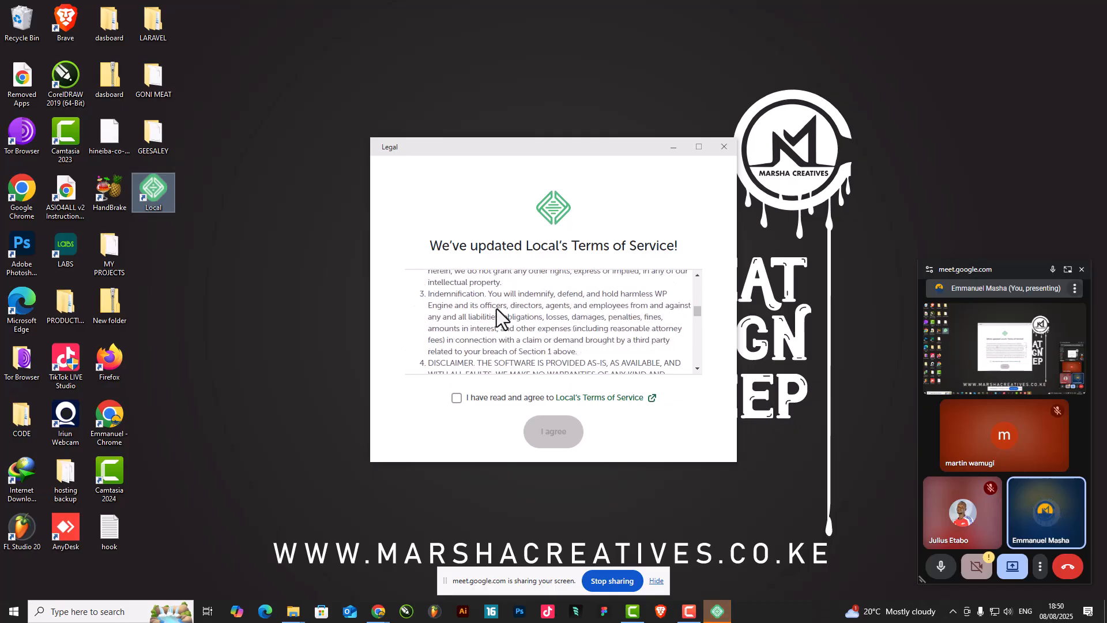
pyautogui.click(457, 397)
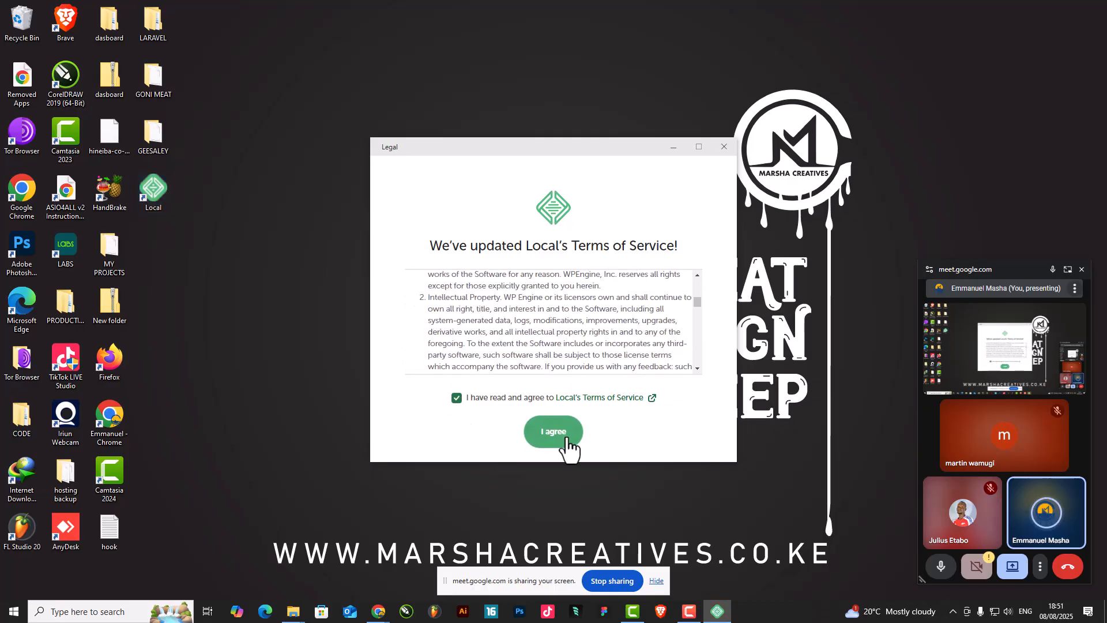
pyautogui.click(545, 432)
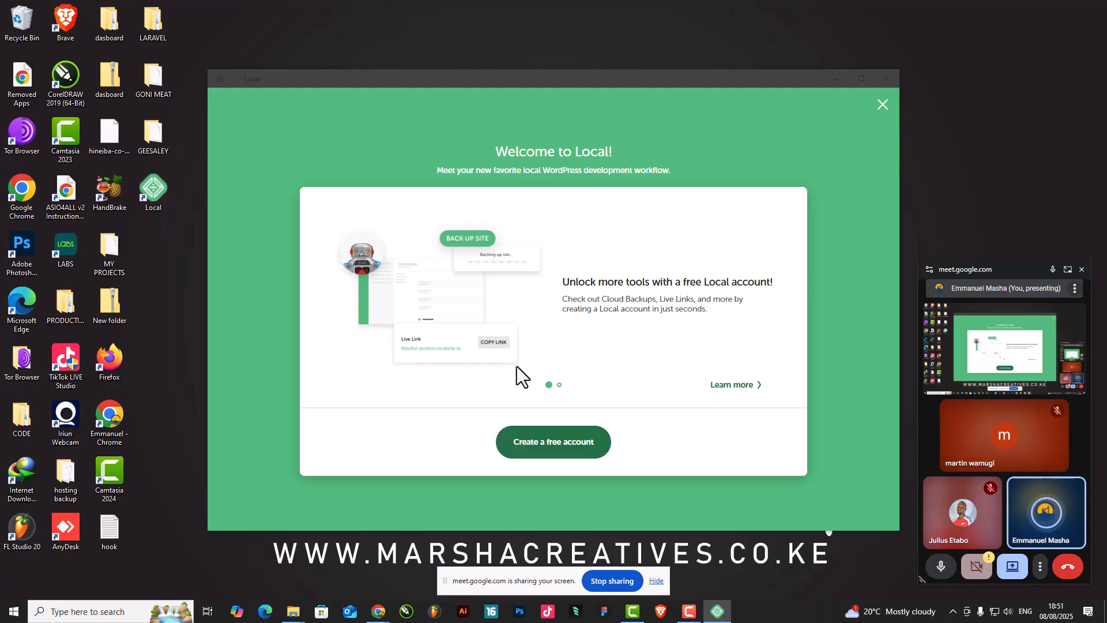
# Start creating a free Local account with the Continue with Google option
pyautogui.click(546, 446)
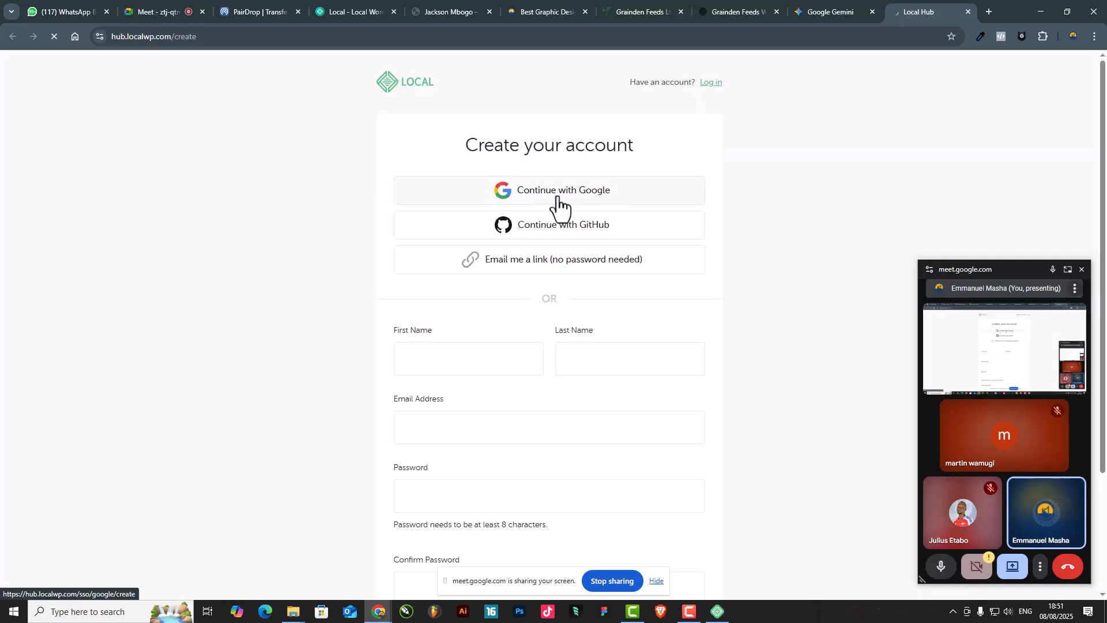
pyautogui.click(558, 196)
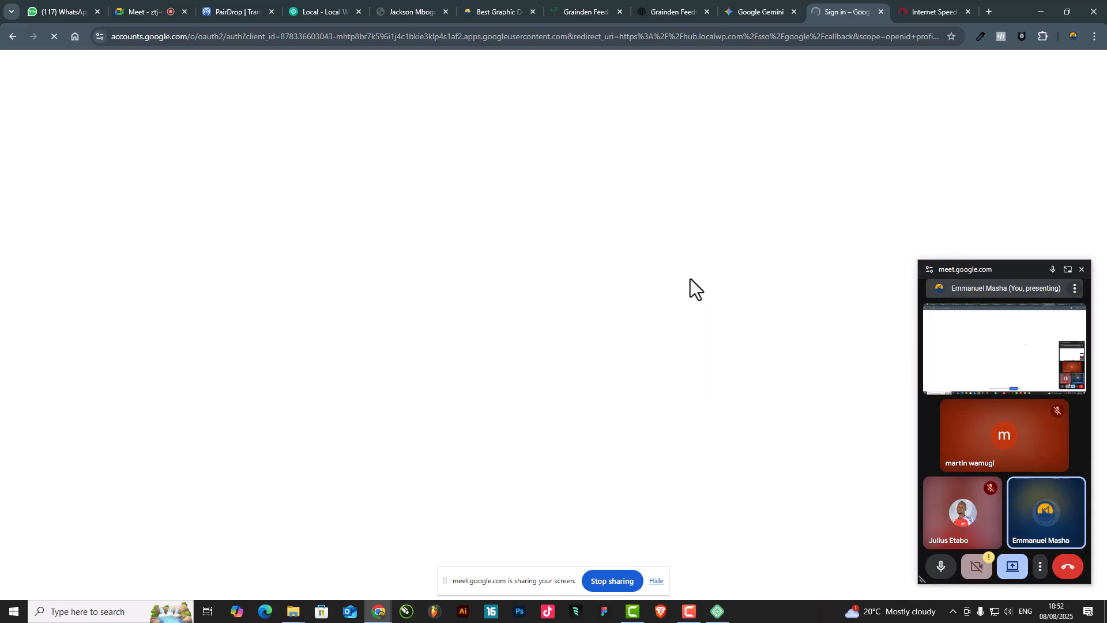
# Switch back to Local and decline both error reporting and usage reporting
pyautogui.click(727, 616)
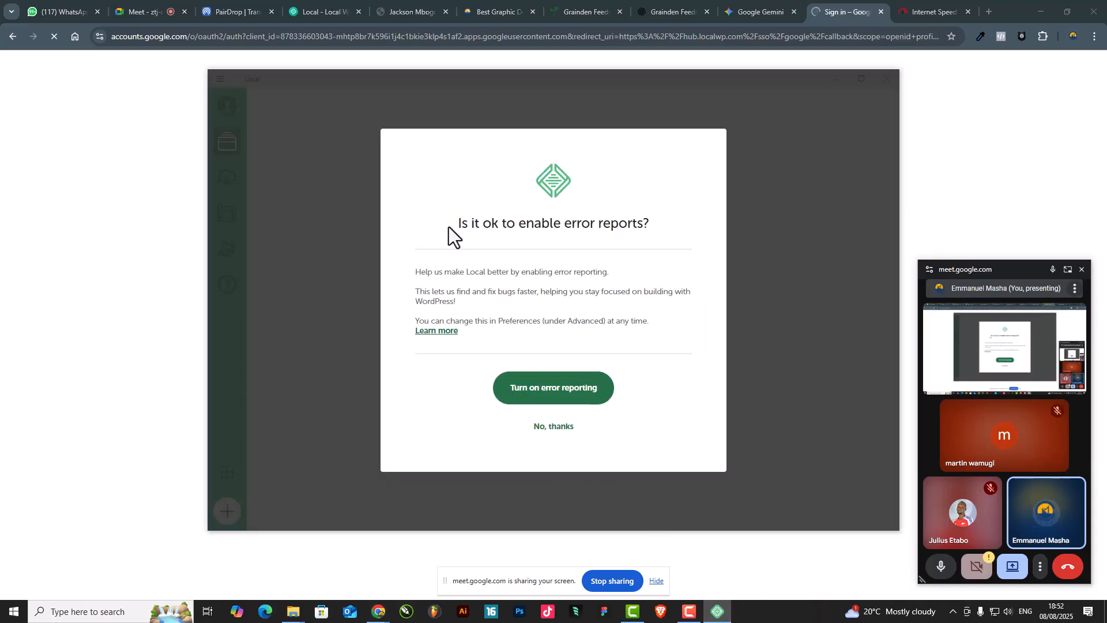
pyautogui.click(549, 433)
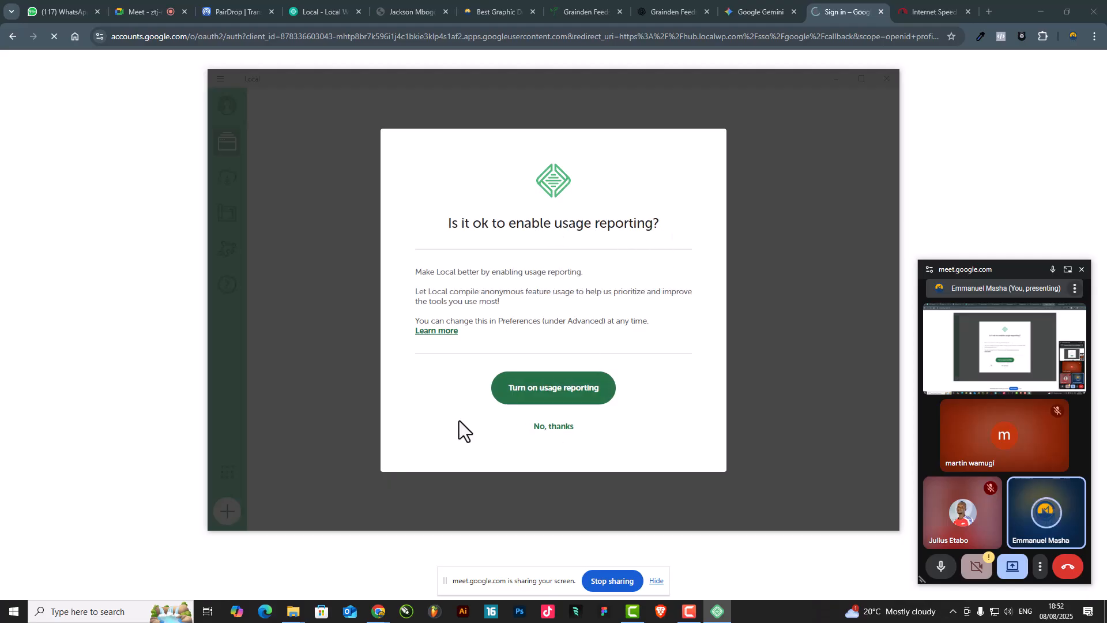
pyautogui.click(550, 428)
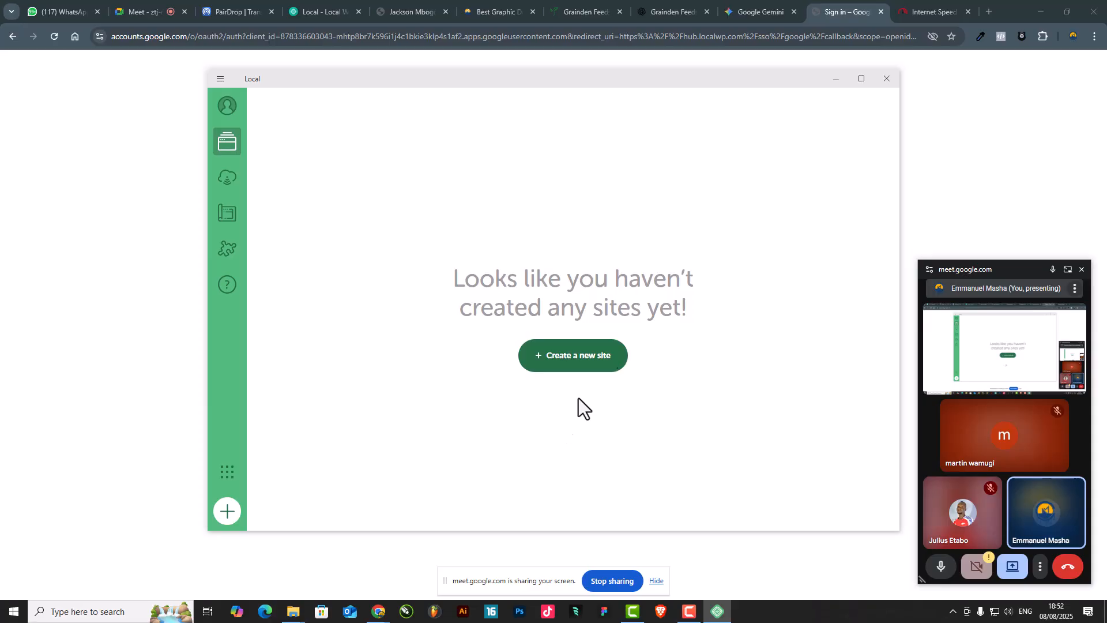
# Check the Google sign-in page, return to Local and begin a site with the Create a new site option
pyautogui.click(838, 12)
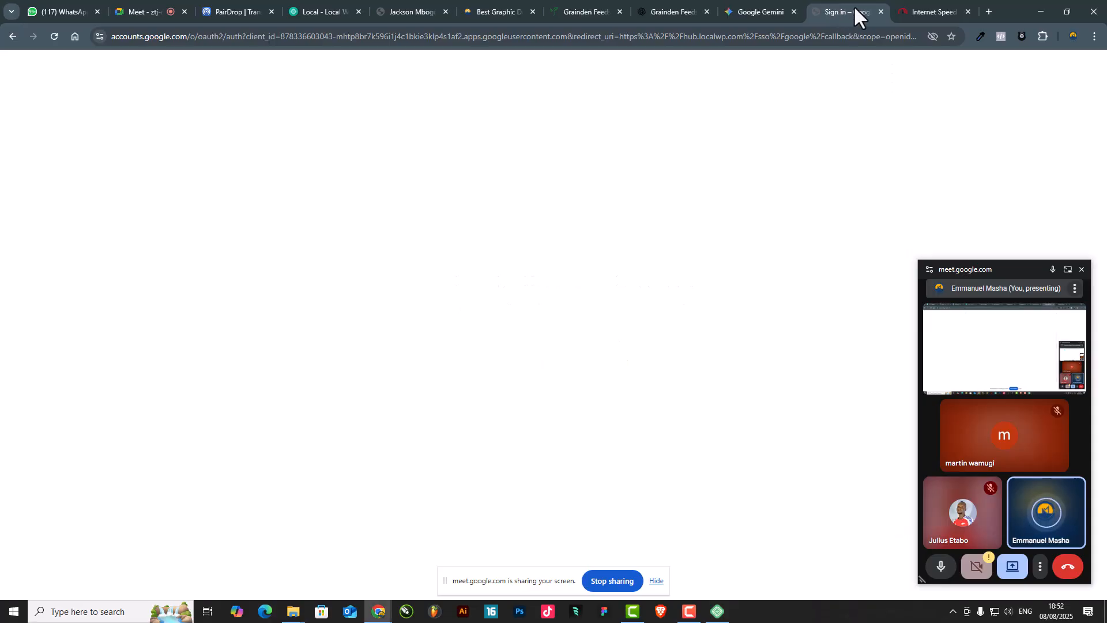
pyautogui.click(1033, 10)
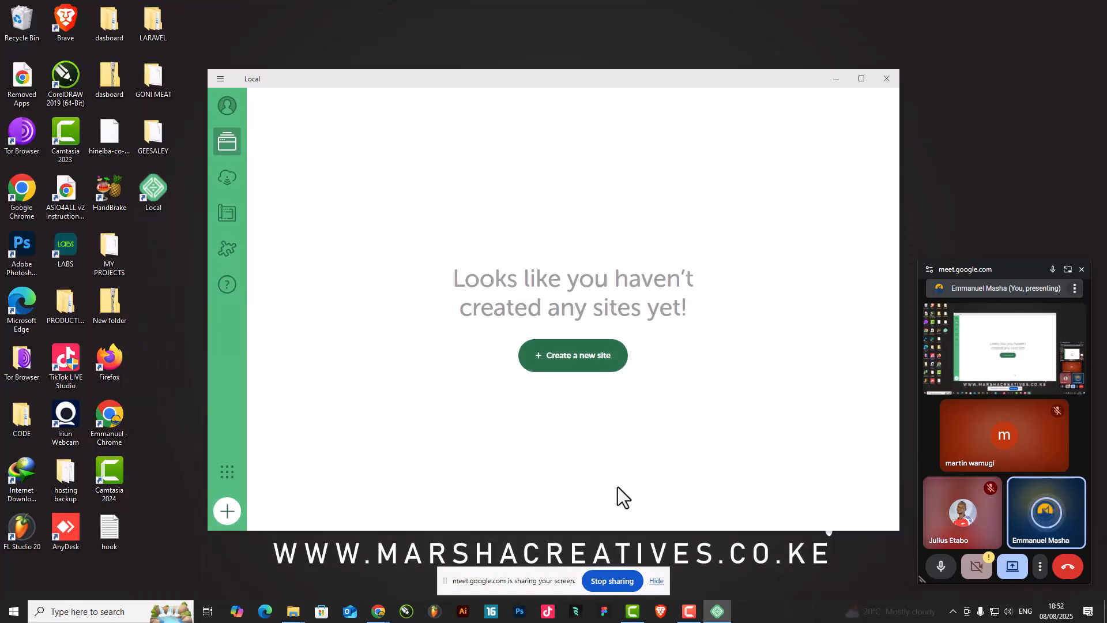
pyautogui.moveTo(507, 78); pyautogui.dragTo(552, 71)
pyautogui.click(531, 362)
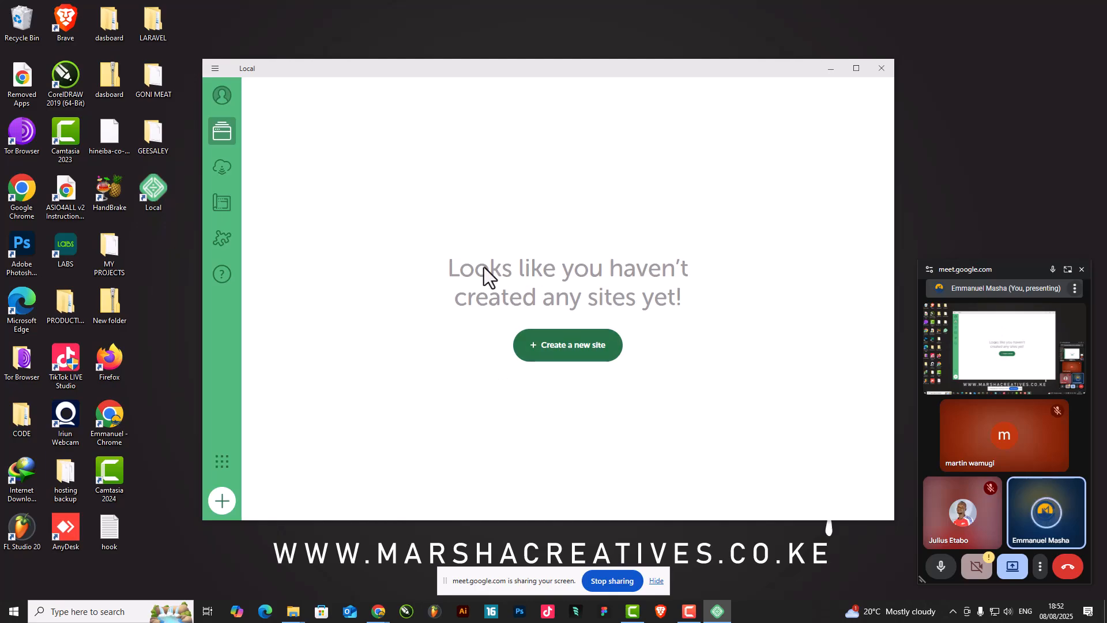
pyautogui.click(579, 347)
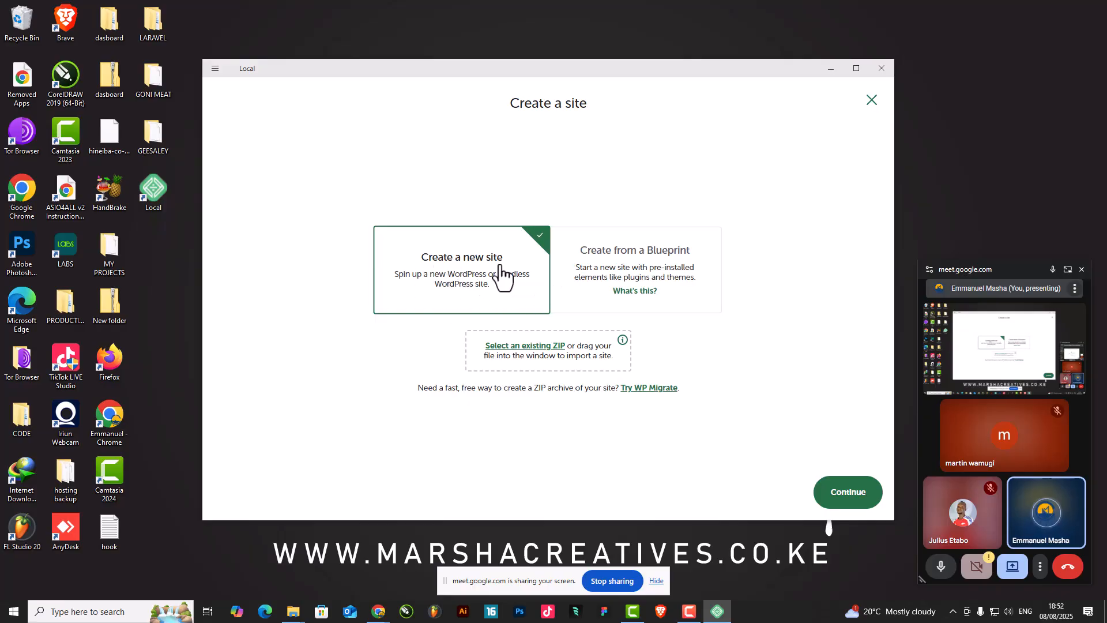
pyautogui.click(853, 498)
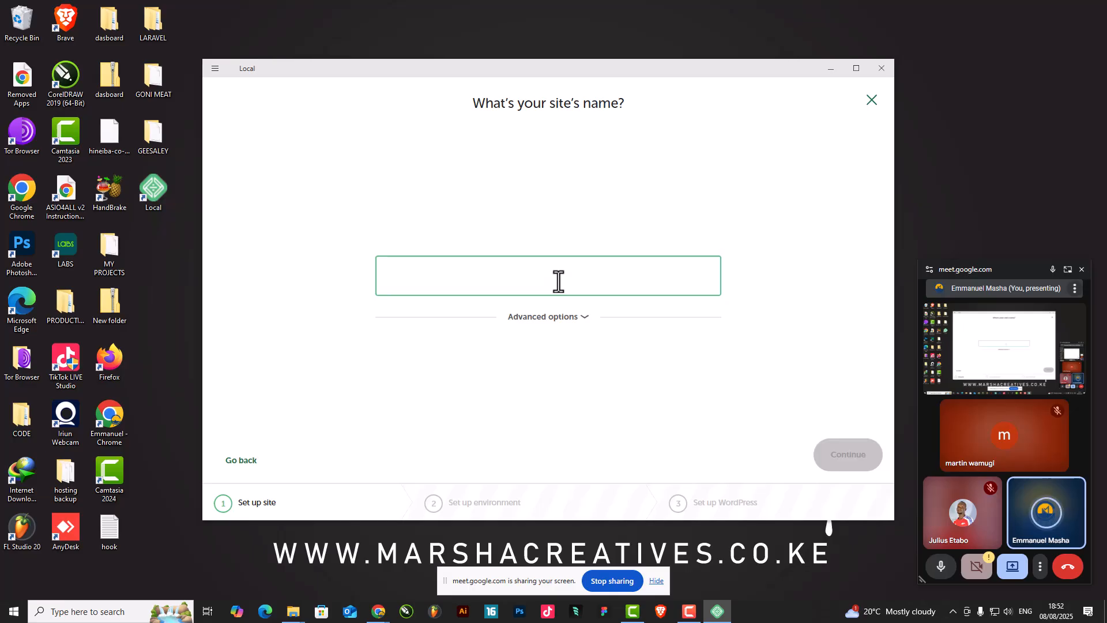
pyautogui.write('website')
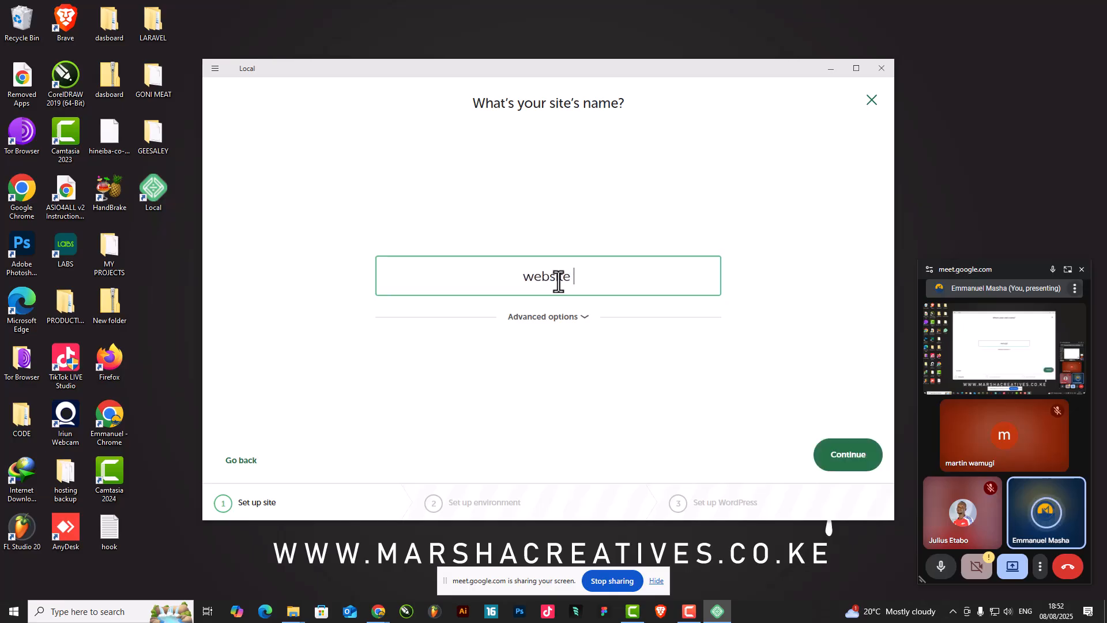
pyautogui.press('BackSpace')
pyautogui.press('BackSpace')
pyautogui.press('BackSpace')
pyautogui.press('BackSpace')
pyautogui.press('BackSpace')
pyautogui.press('BackSpace')
pyautogui.press('BackSpace')
pyautogui.press('BackSpace')
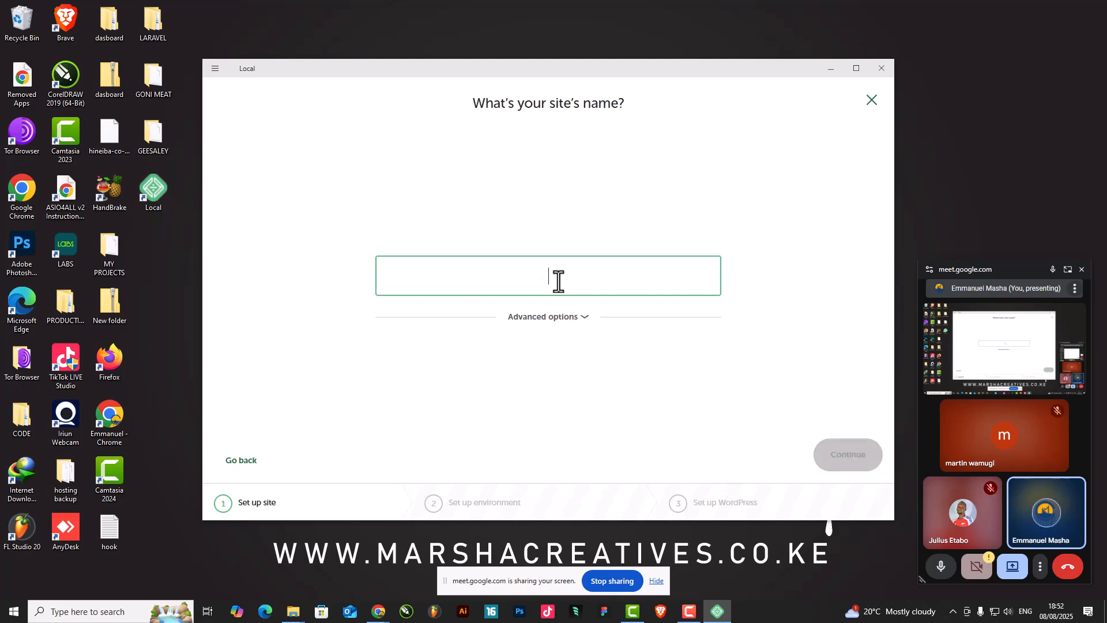
pyautogui.write('IEF')
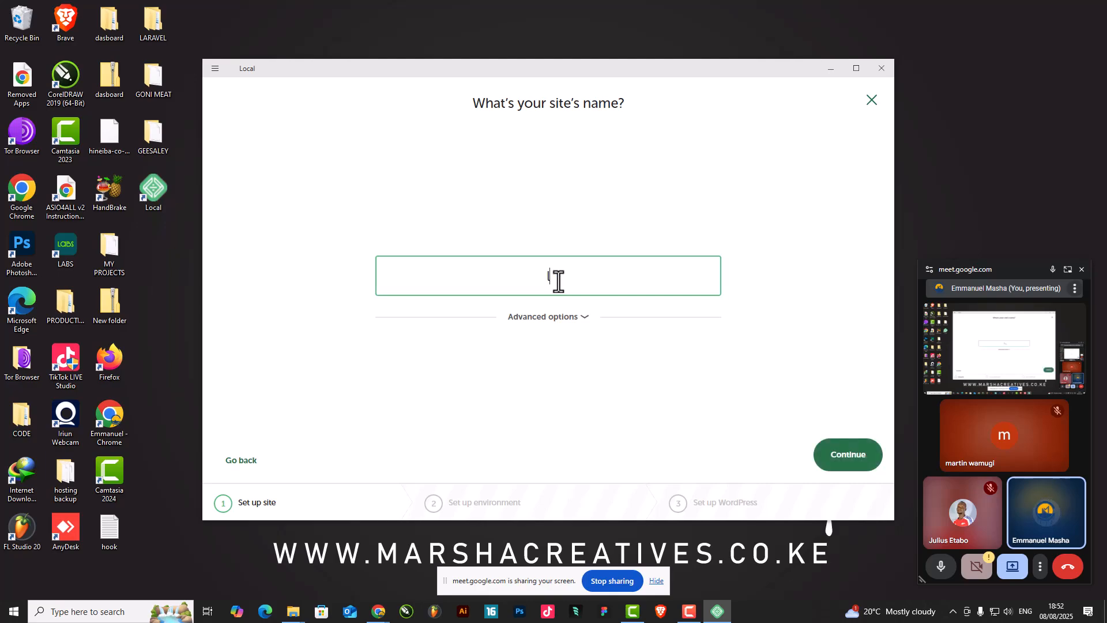
pyautogui.press('BackSpace')
pyautogui.press('BackSpace')
pyautogui.press('BackSpace')
# Name the site LEARN WORDPRESS and choose the Preferred environment for it
pyautogui.write('LEARN WORDPRESS')
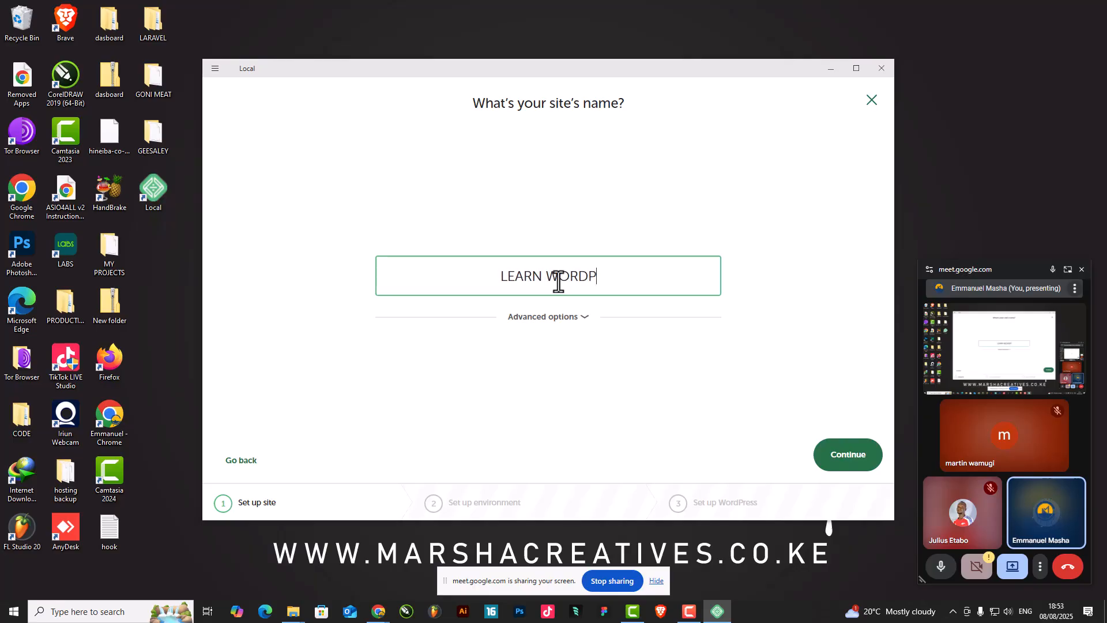
pyautogui.click(845, 470)
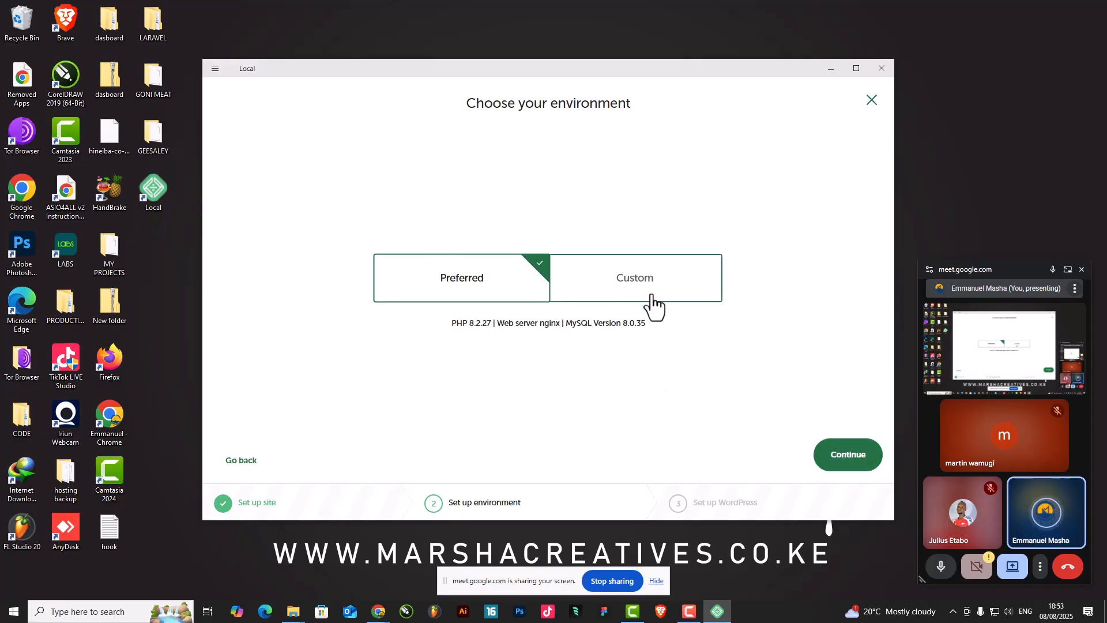
pyautogui.click(843, 457)
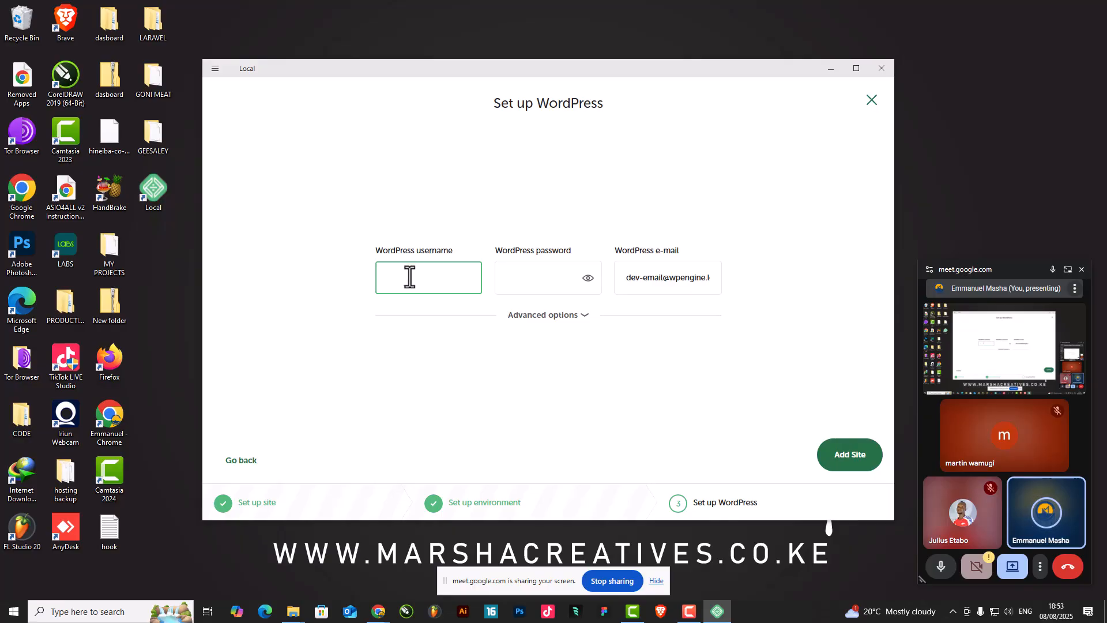
pyautogui.press('super+v')
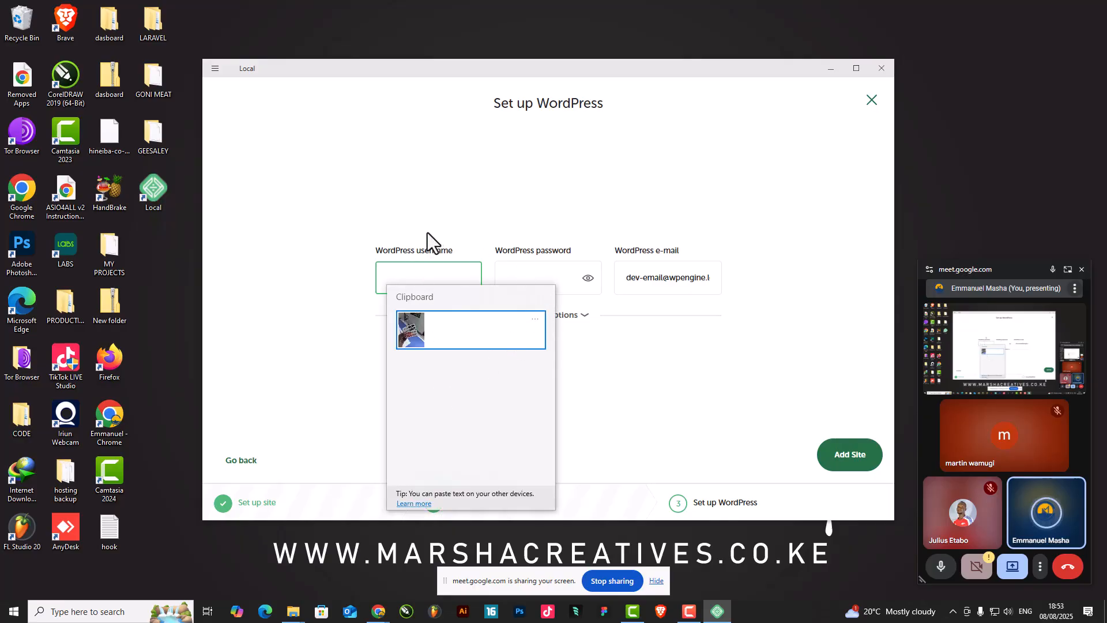
pyautogui.click(402, 277)
pyautogui.write('MAS')
pyautogui.press('BackSpace')
pyautogui.press('BackSpace')
pyautogui.press('BackSpace')
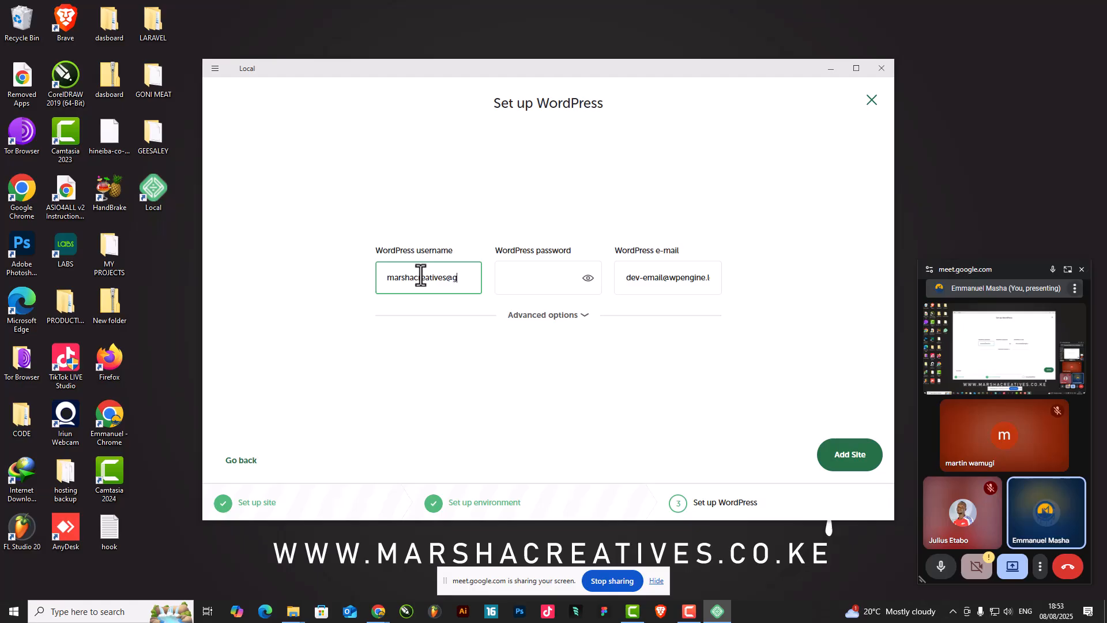
# Enter the administrator's e-mail address as the WordPress username and fill in a WordPress password
pyautogui.write('ail.com')
pyautogui.click(509, 278)
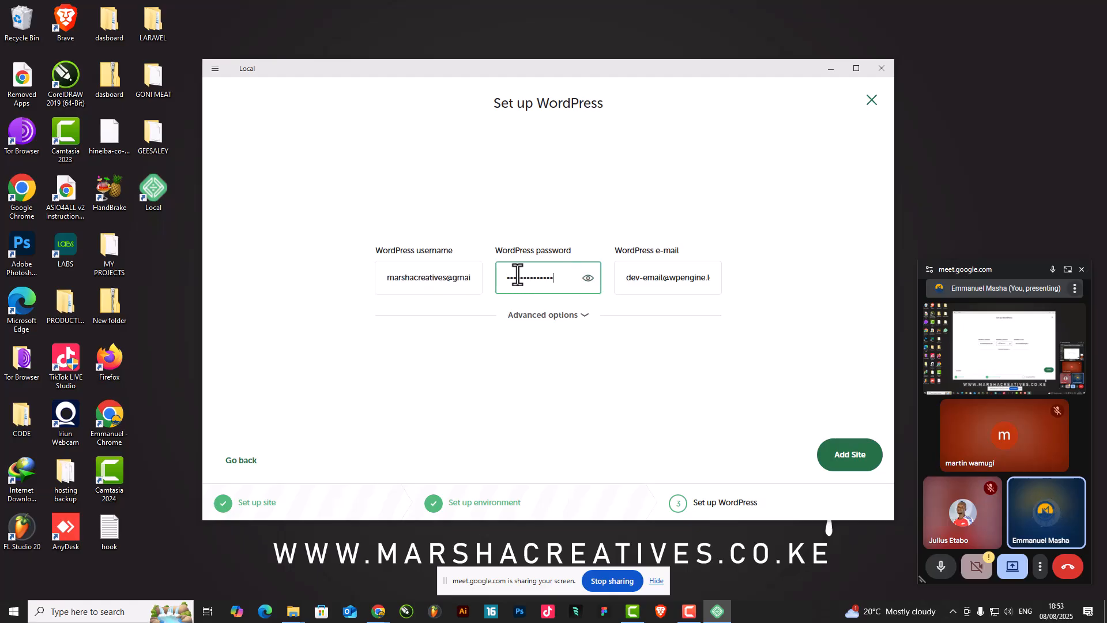
pyautogui.doubleClick(521, 278)
# Replace the WordPress password with a copy of the username and mask the password field
pyautogui.doubleClick(442, 278)
pyautogui.click(441, 278)
pyautogui.tripleClick(441, 279)
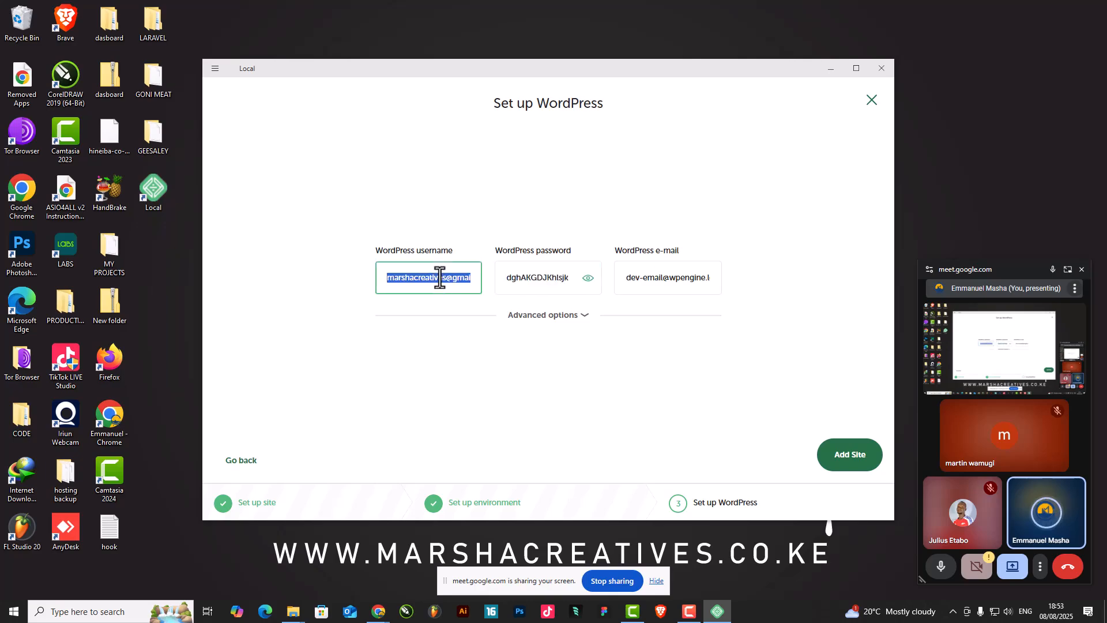
pyautogui.doubleClick(525, 277)
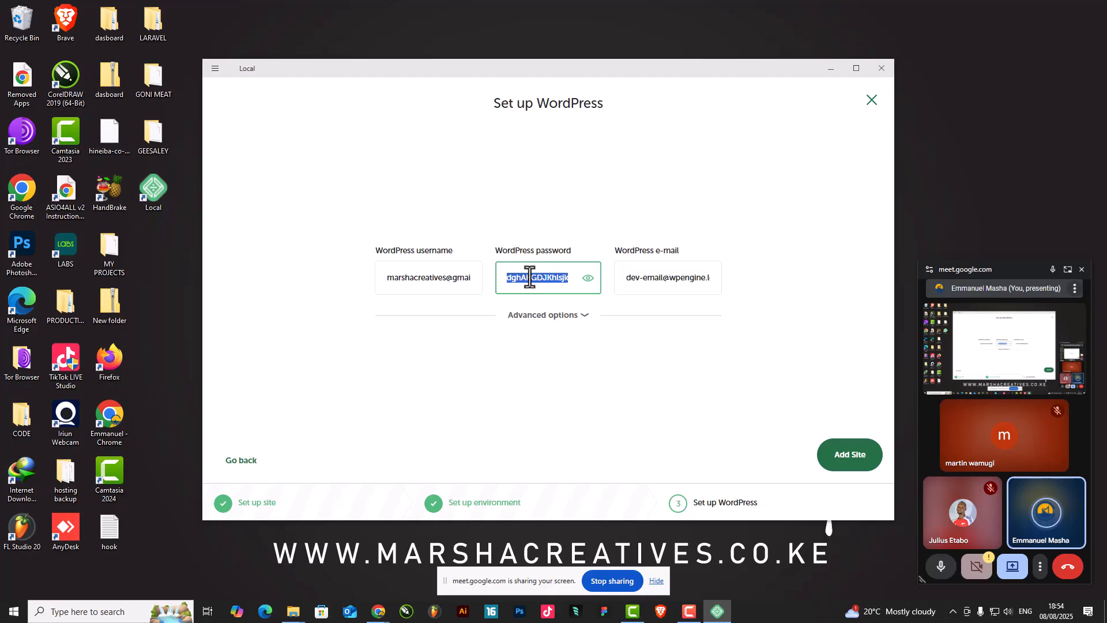
pyautogui.hotkey('ctrl', 'v')
pyautogui.click(587, 278)
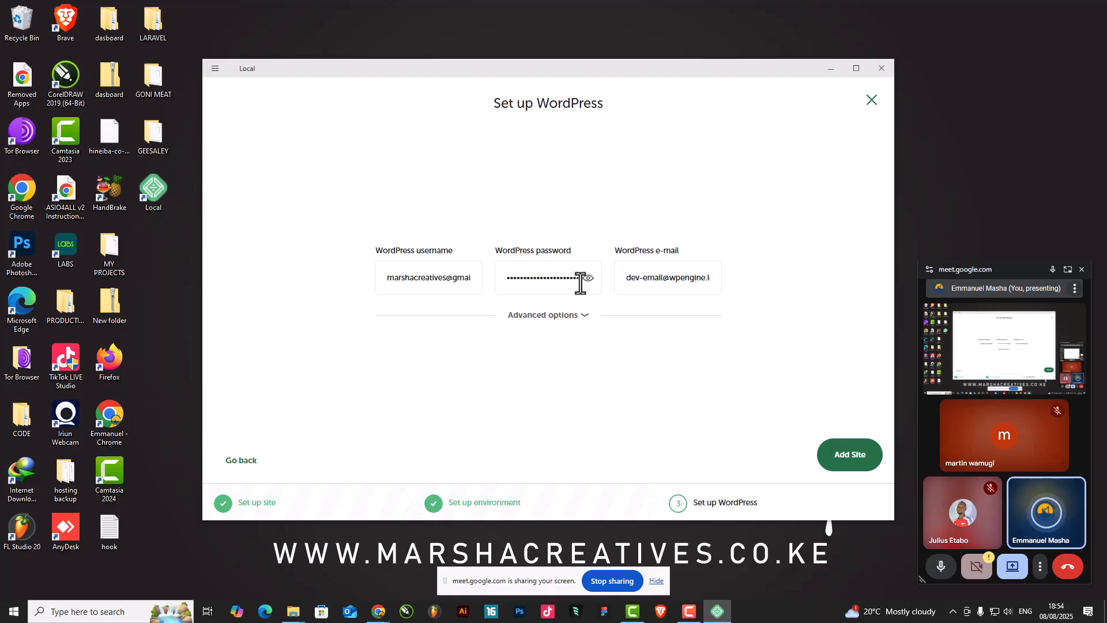
# Add the LEARN WORDPRESS site and allow Local, mailpit and nginx through the Windows Defender Firewall on public networks
pyautogui.click(809, 441)
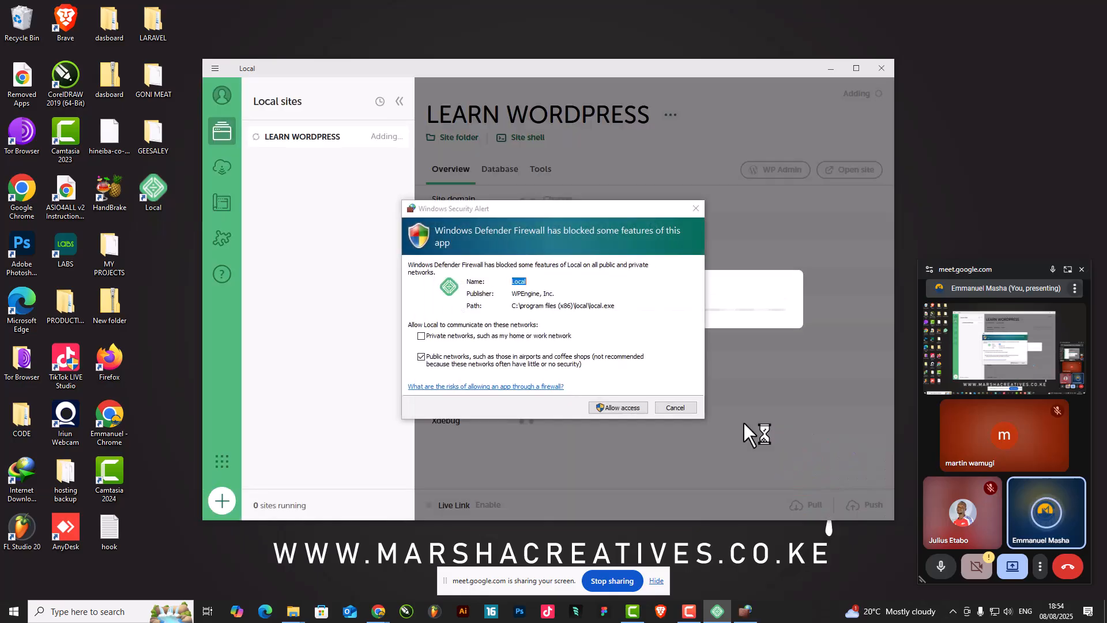
pyautogui.click(629, 413)
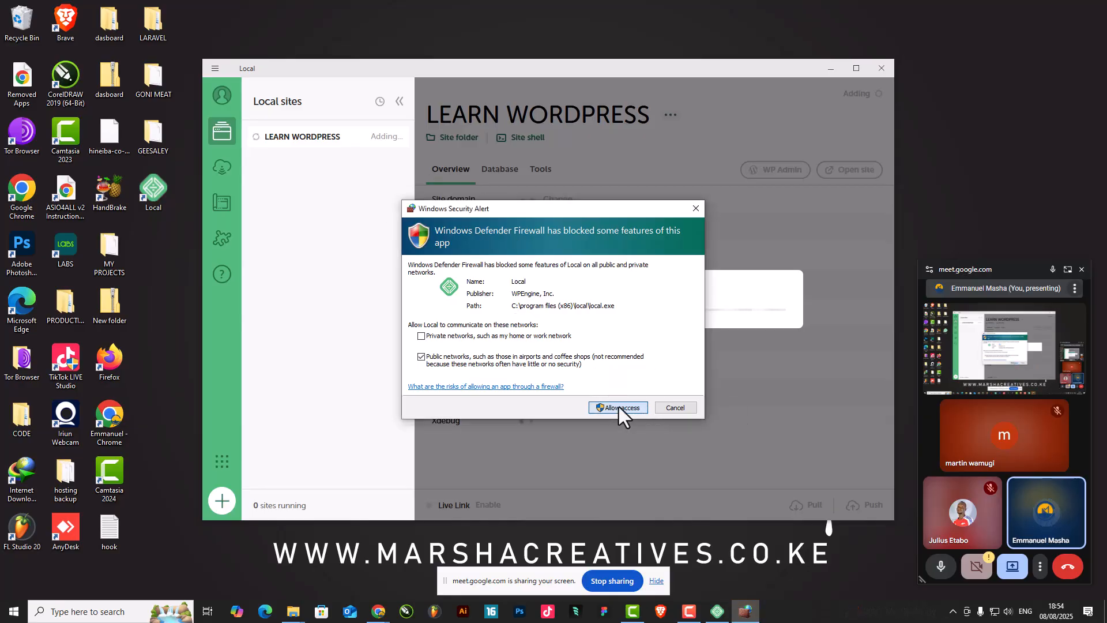
pyautogui.click(622, 407)
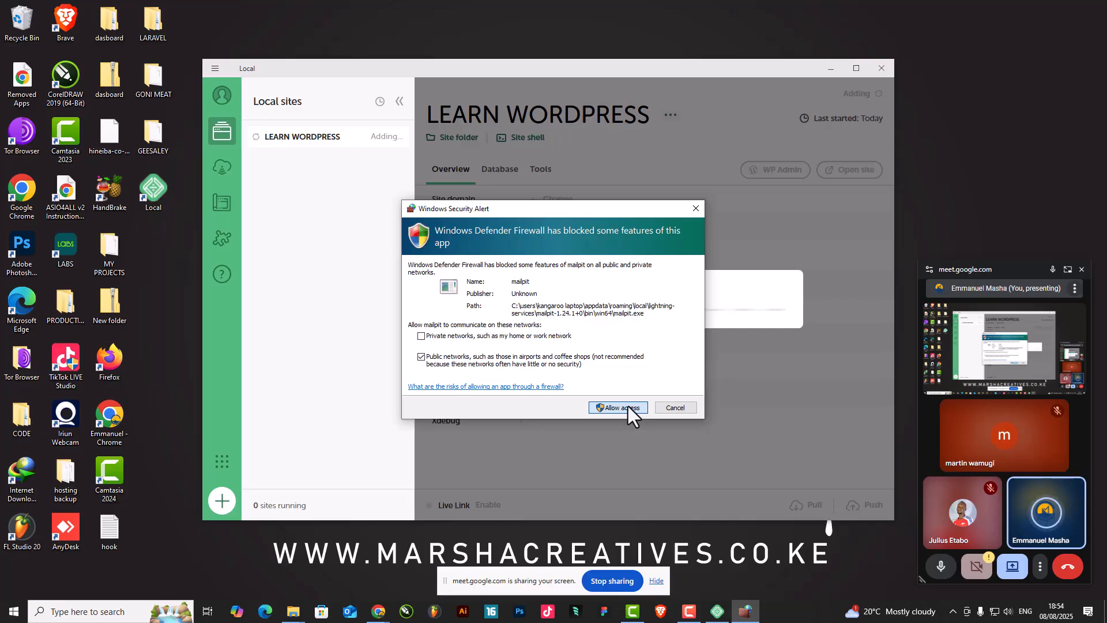
pyautogui.click(628, 406)
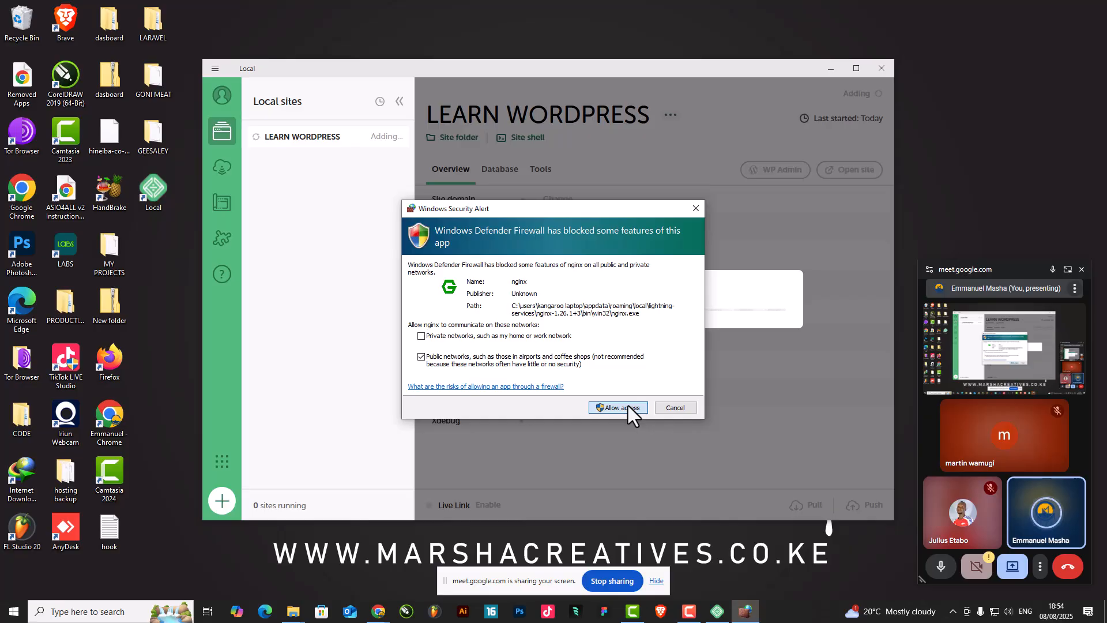
pyautogui.click(634, 406)
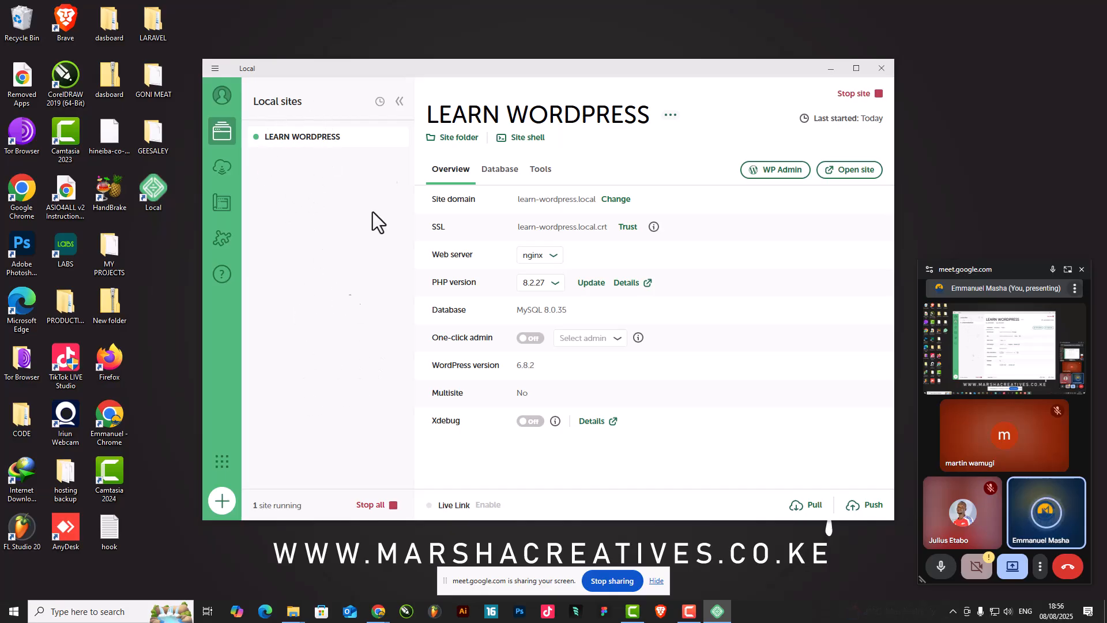
# Collapse and expand the list of local sites, and stop the LEARN WORDPRESS site and start it again
pyautogui.click(399, 101)
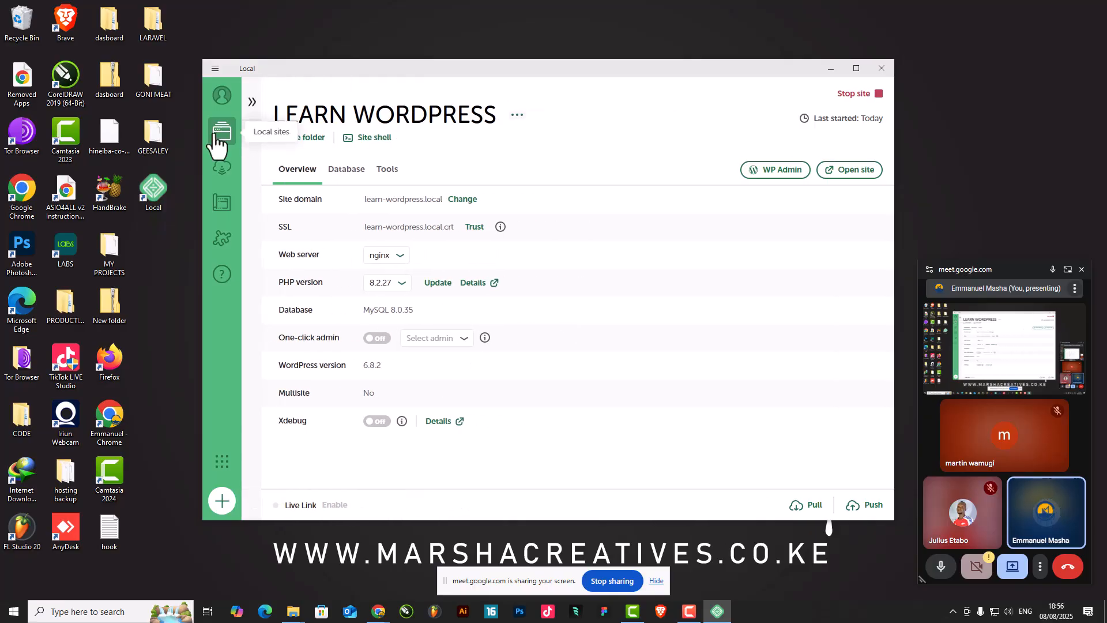
pyautogui.click(252, 102)
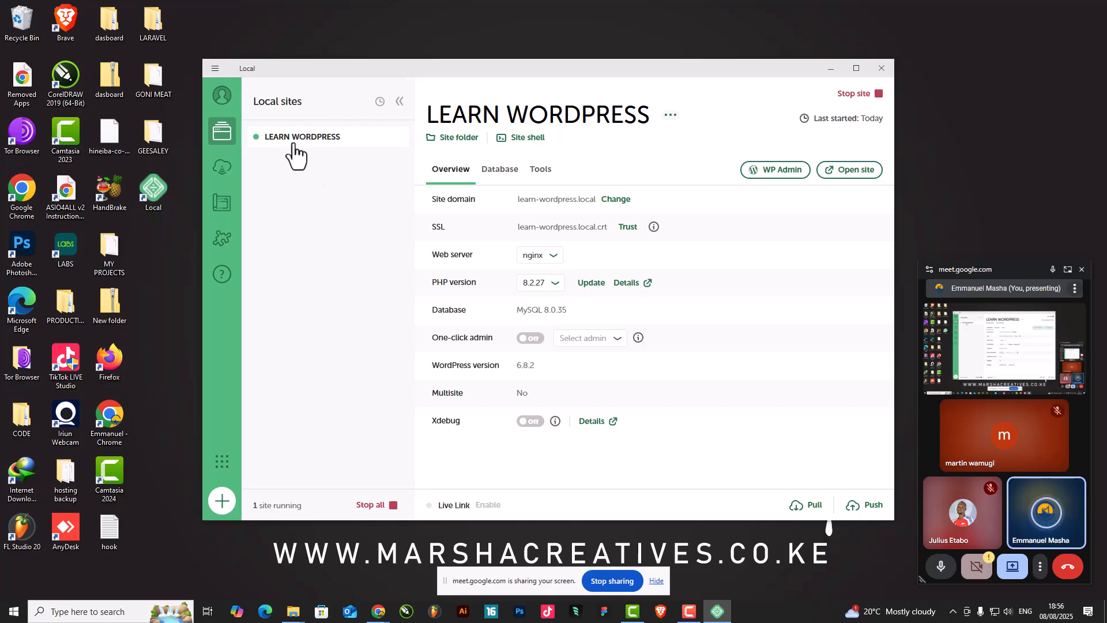
pyautogui.click(858, 95)
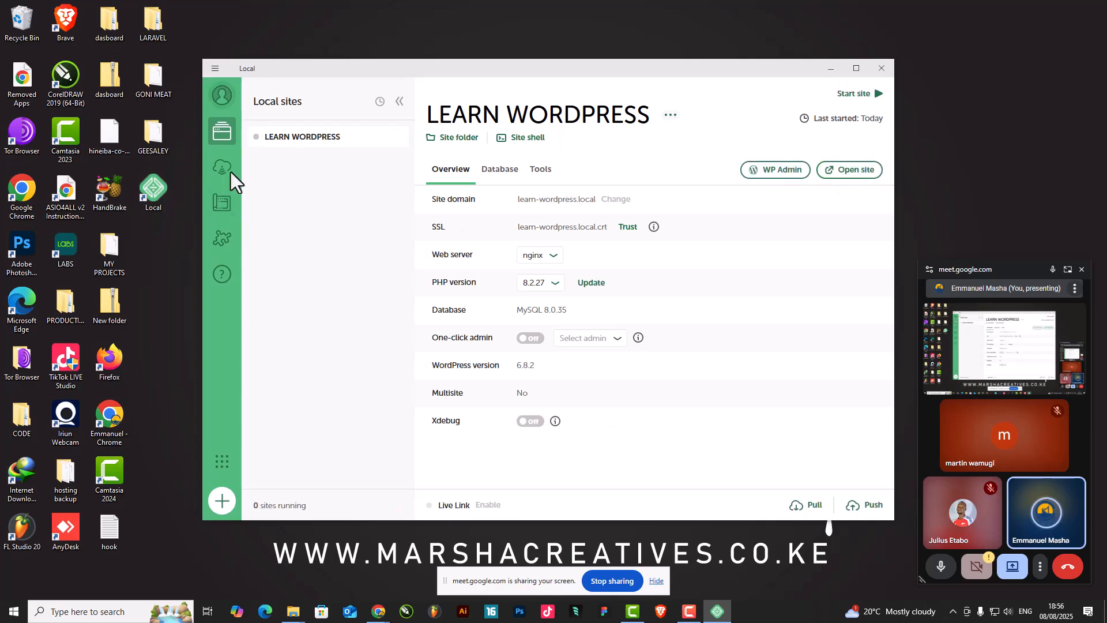
pyautogui.click(853, 94)
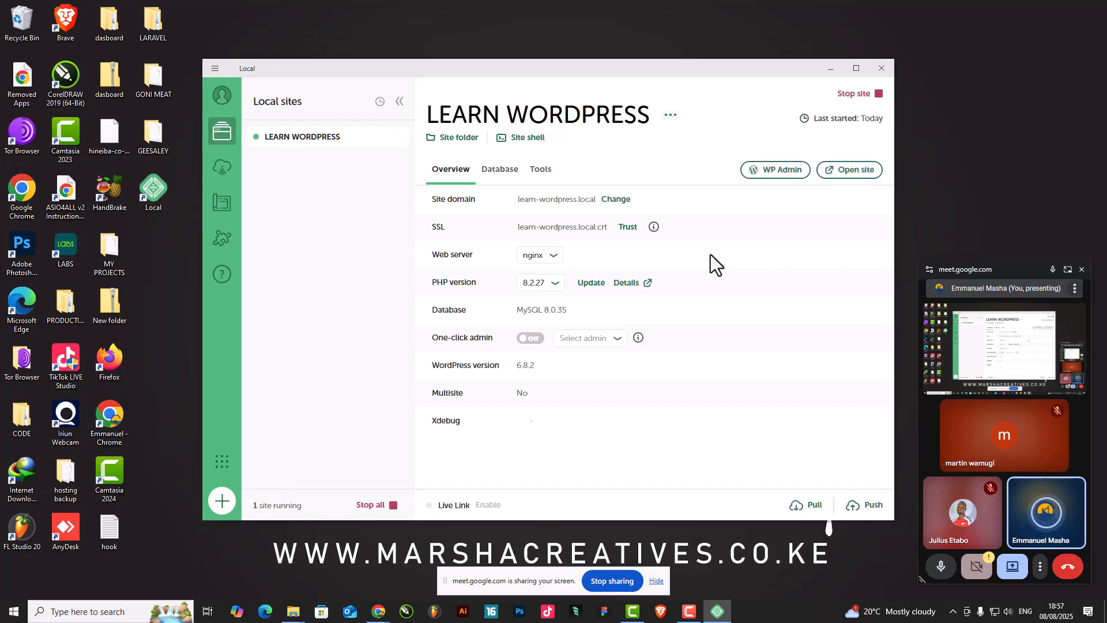
# Open the LEARN WORDPRESS site in the browser, move the meeting window out of the way and examine the home page from header to footer
pyautogui.click(851, 173)
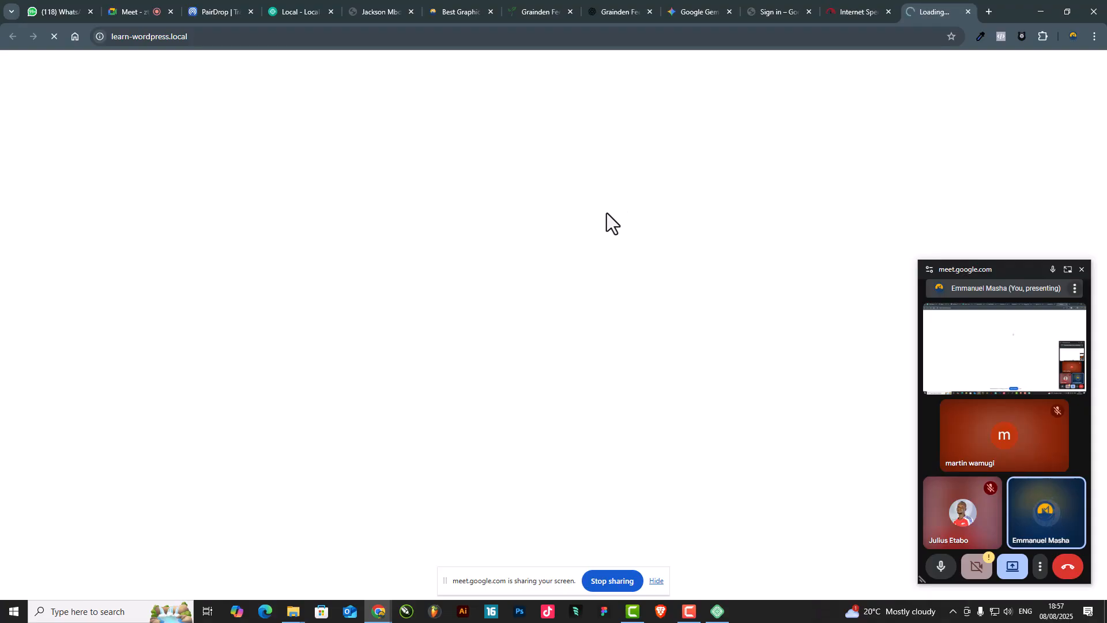
pyautogui.moveTo(961, 269); pyautogui.dragTo(1106, 269)
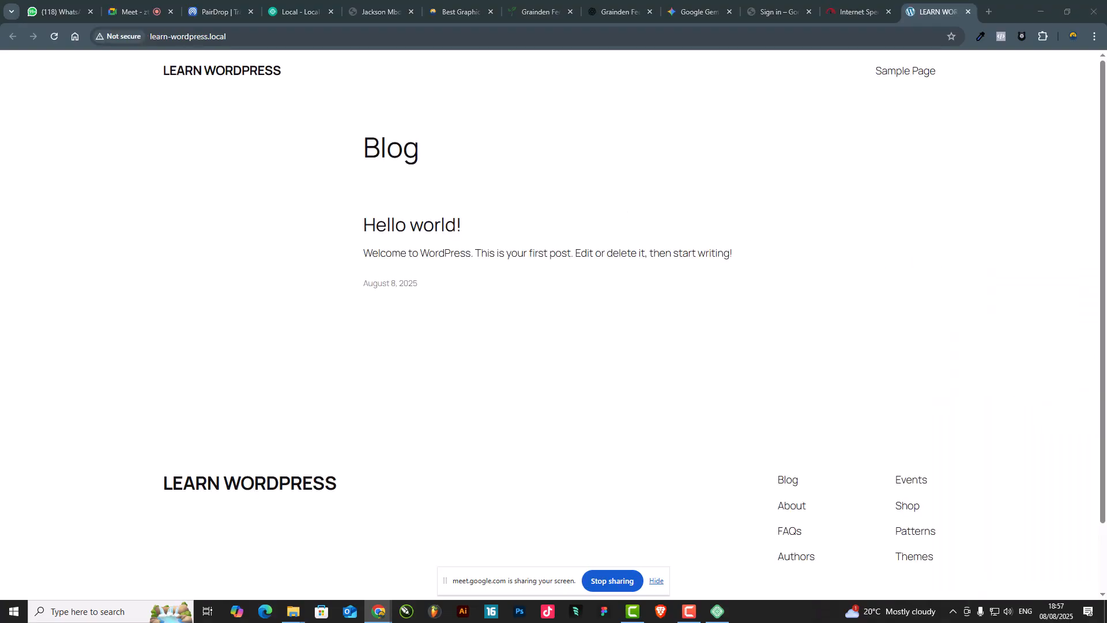
pyautogui.scroll(-1, 571, 249)
pyautogui.scroll(1, 576, 249)
pyautogui.moveTo(147, 70); pyautogui.dragTo(258, 148)
pyautogui.scroll(-2, 594, 274)
pyautogui.scroll(2, 554, 294)
pyautogui.scroll(-1, 552, 341)
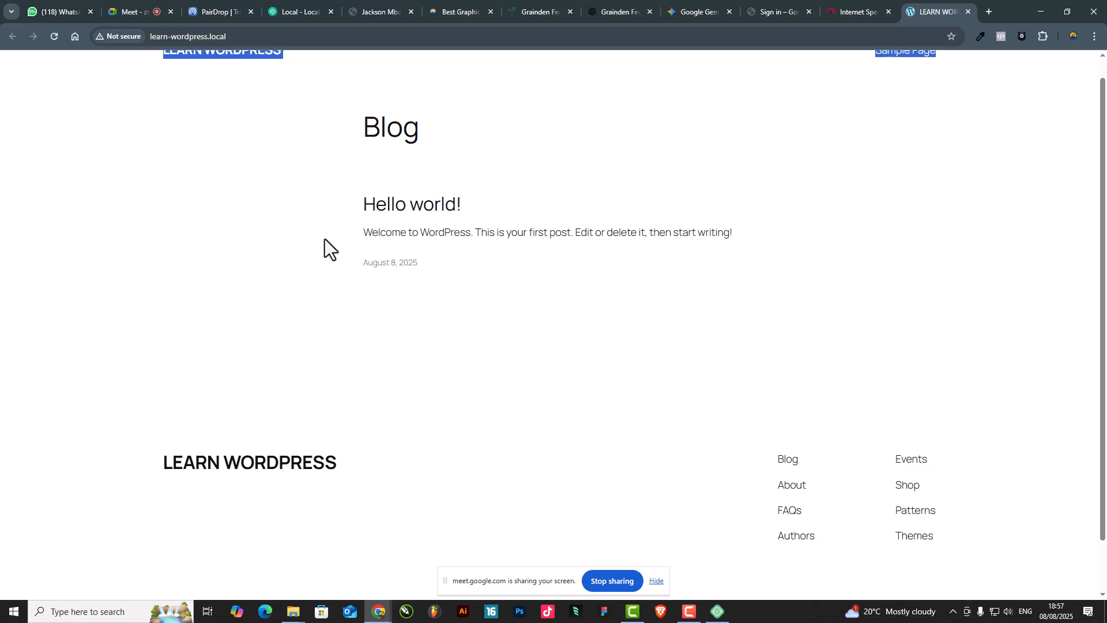
pyautogui.moveTo(330, 230); pyautogui.dragTo(790, 248)
pyautogui.click(600, 334)
pyautogui.scroll(-2, 217, 420)
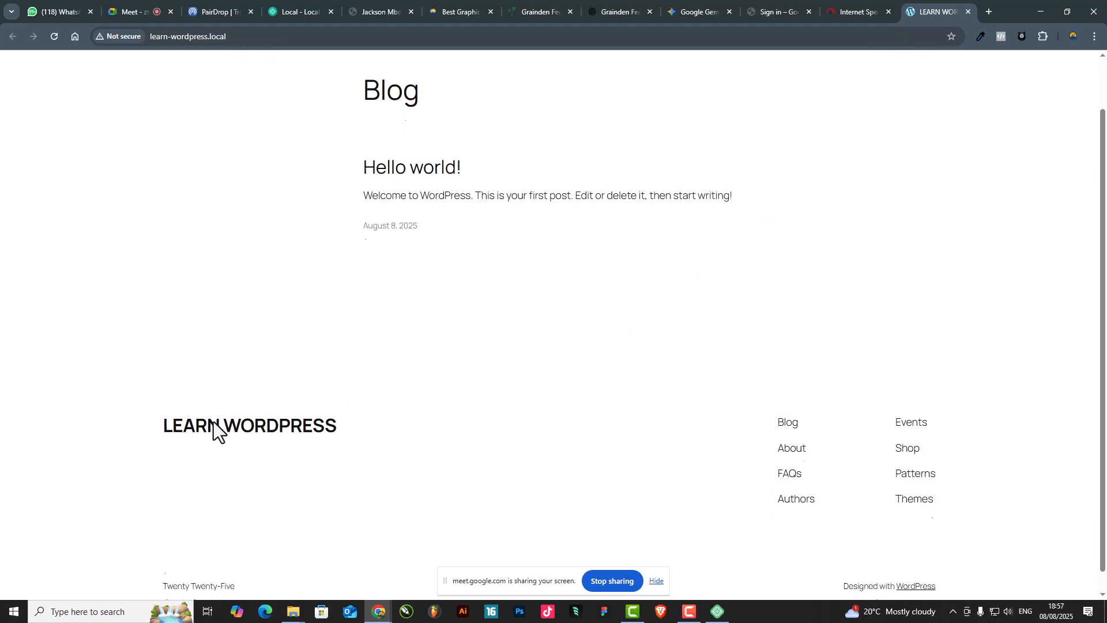
pyautogui.scroll(2, 394, 420)
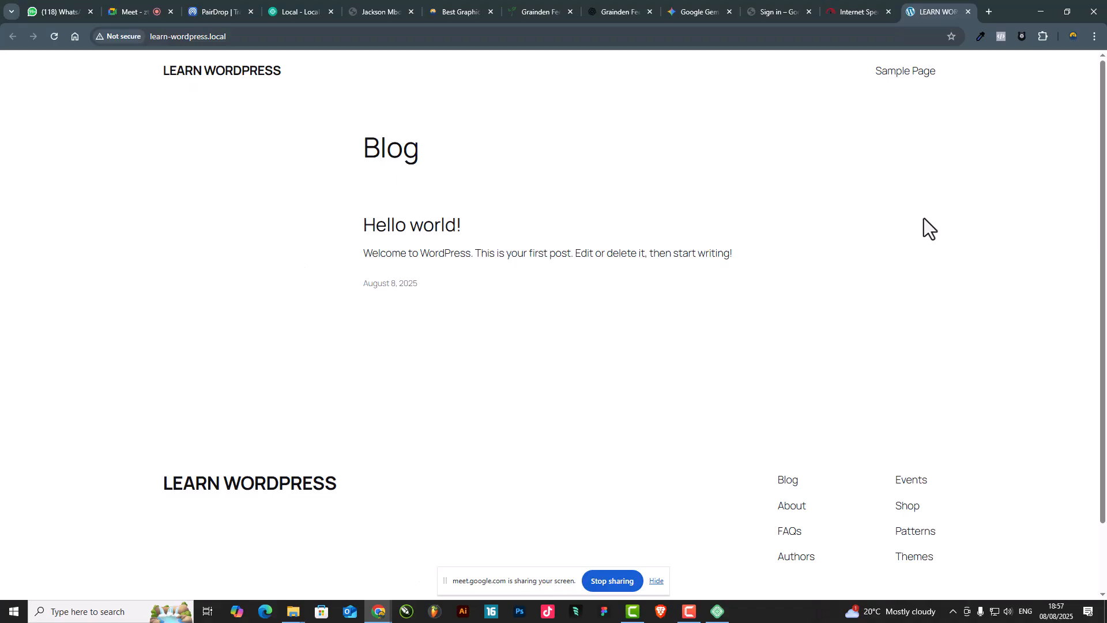
# Return to Local, open the site's WP Admin and log in with the administrator's e-mail address and the account password
pyautogui.click(1046, 10)
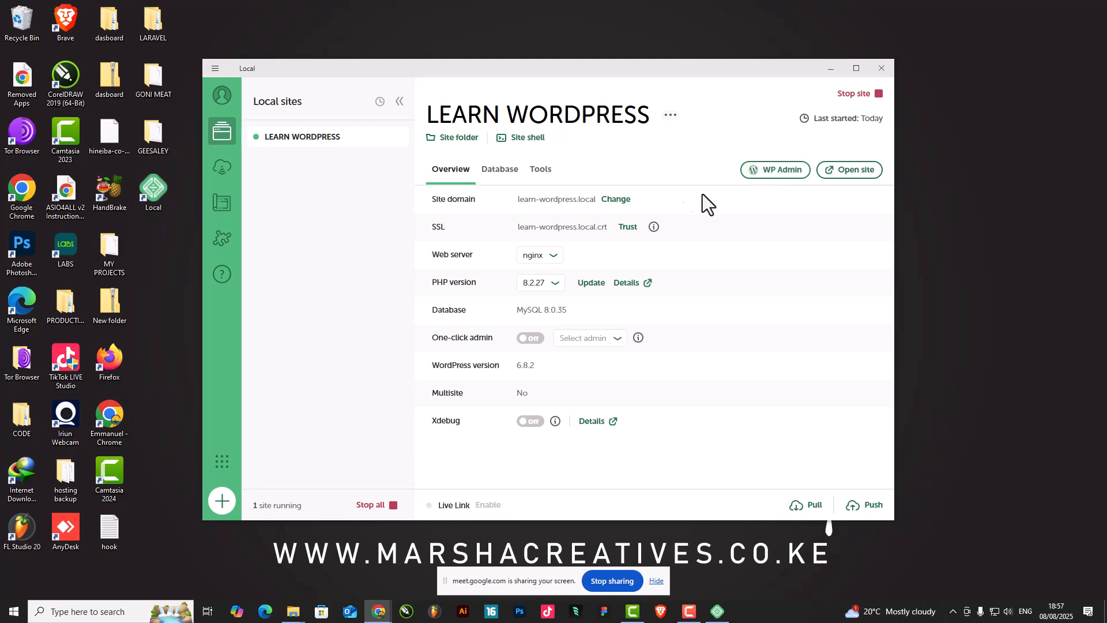
pyautogui.click(775, 173)
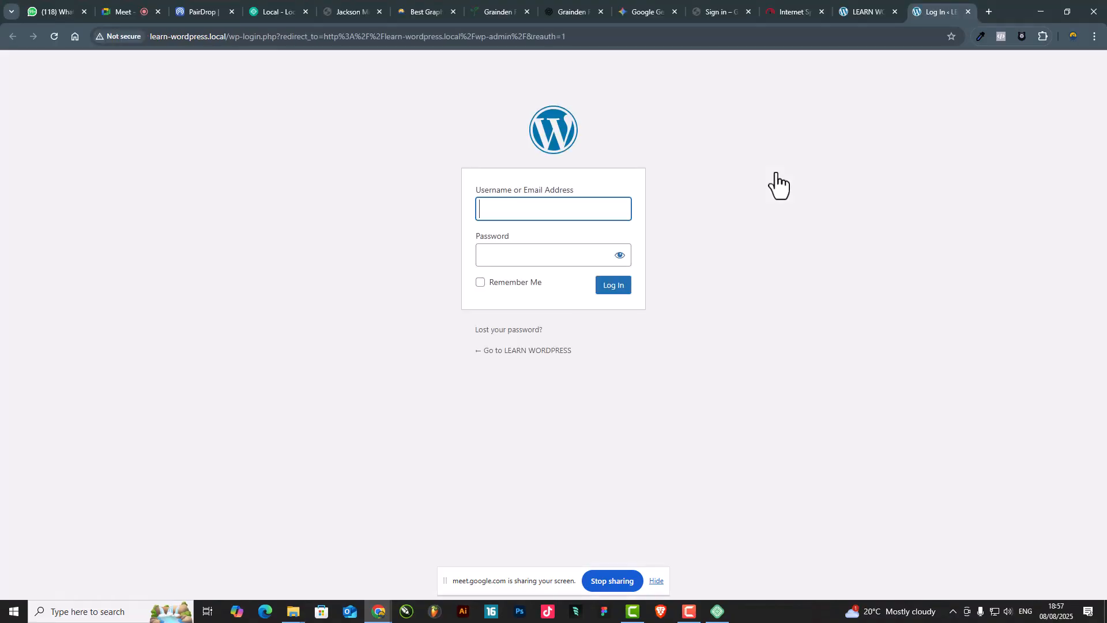
pyautogui.click(526, 206)
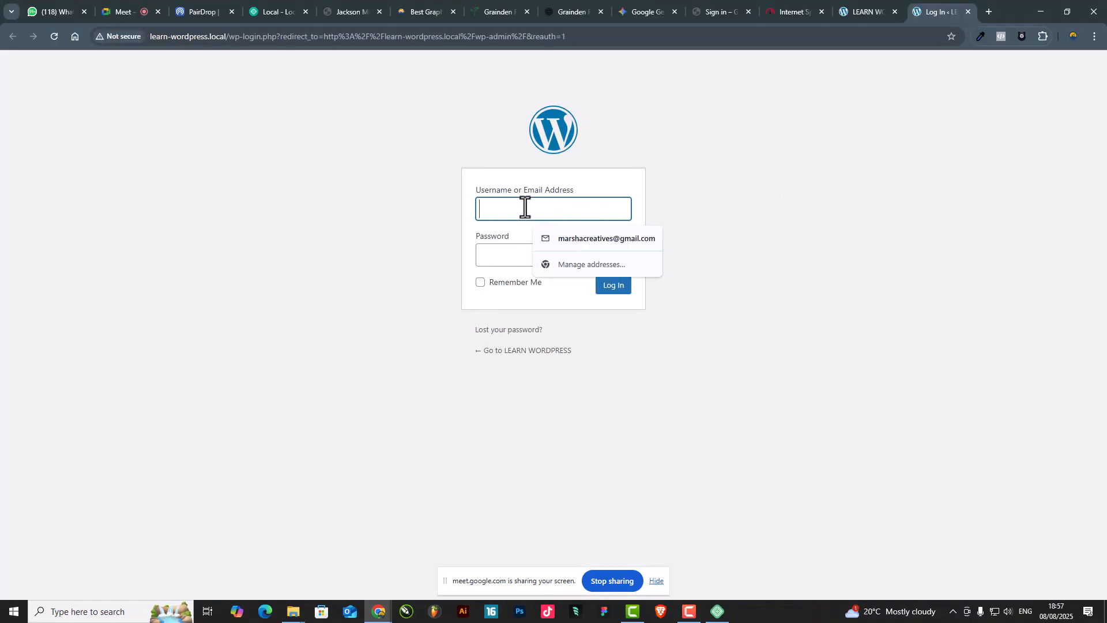
pyautogui.click(498, 254)
pyautogui.click(505, 202)
pyautogui.hotkey('ctrl', 'v')
pyautogui.click(499, 254)
pyautogui.hotkey('ctrl', 'v')
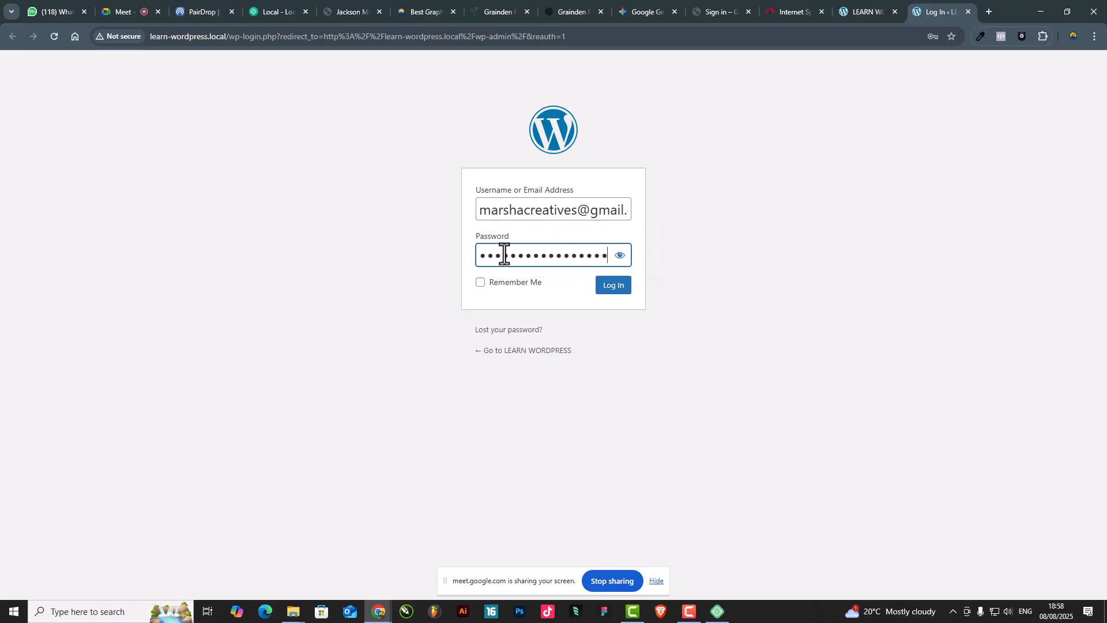
pyautogui.click(610, 287)
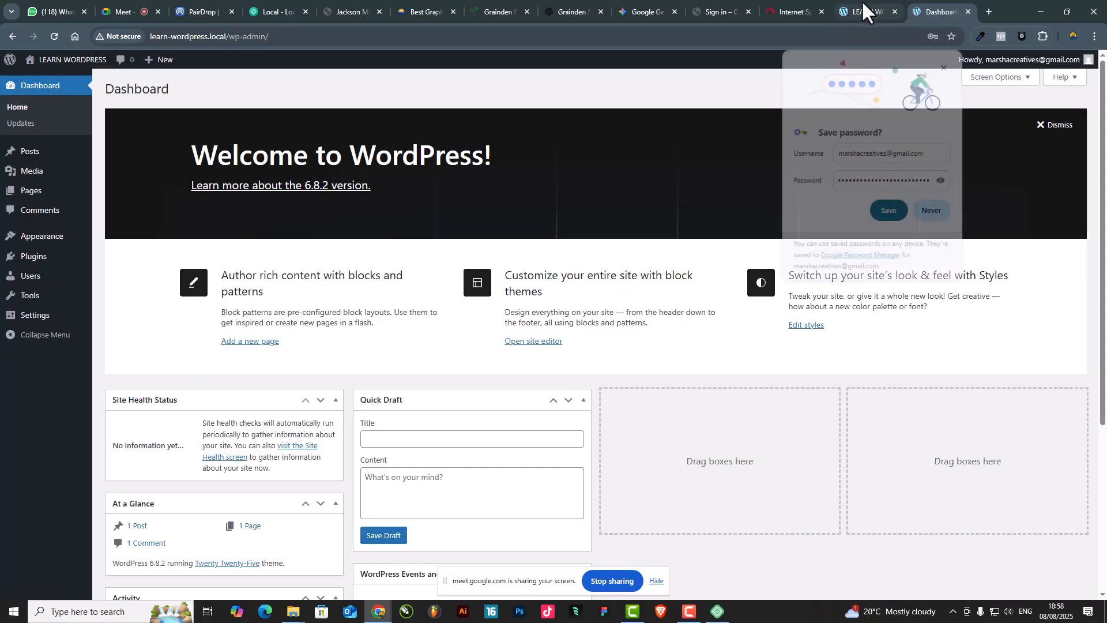
# Place the dashboard's browser tab ahead of the site's tab and look over both the dashboard and the home page
pyautogui.moveTo(863, 1); pyautogui.dragTo(932, 1)
pyautogui.click(870, 1)
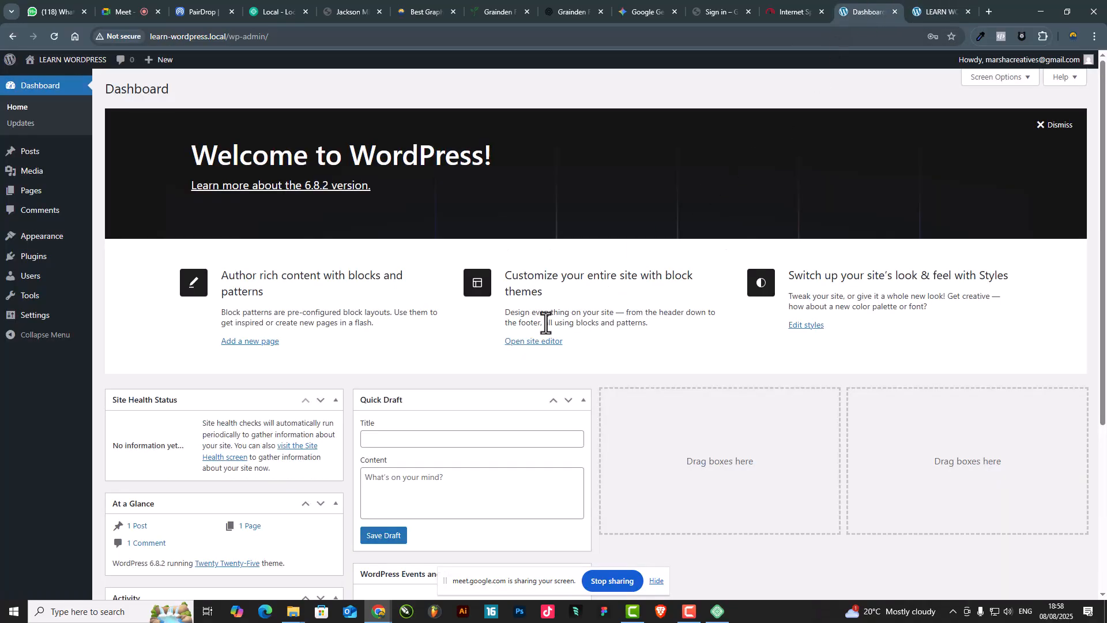
pyautogui.scroll(-4, 492, 352)
pyautogui.scroll(4, 497, 372)
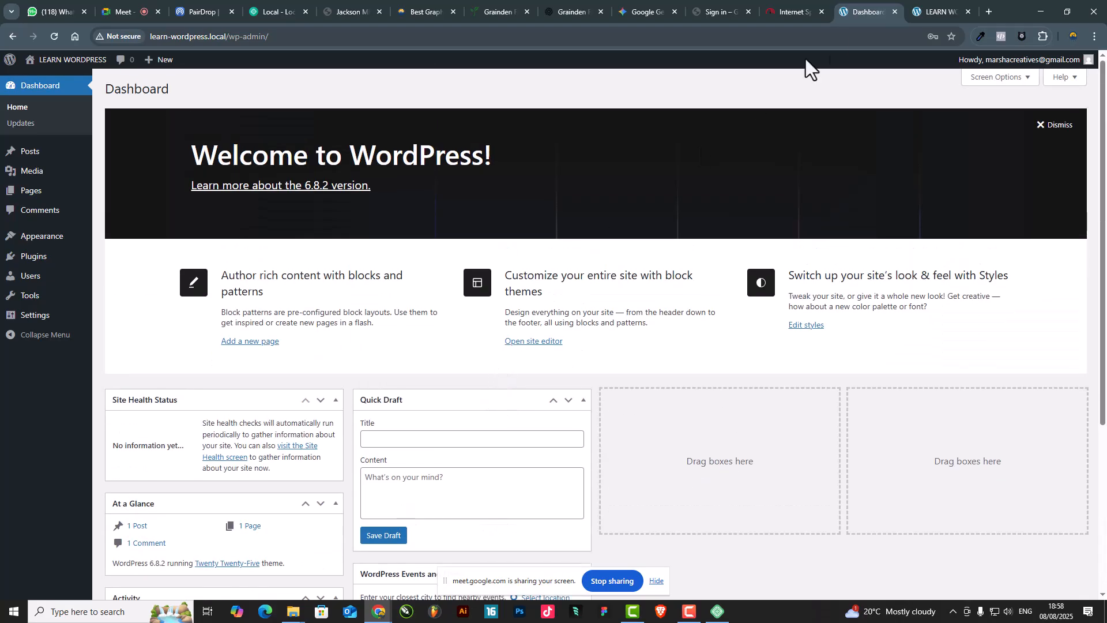
pyautogui.click(923, 2)
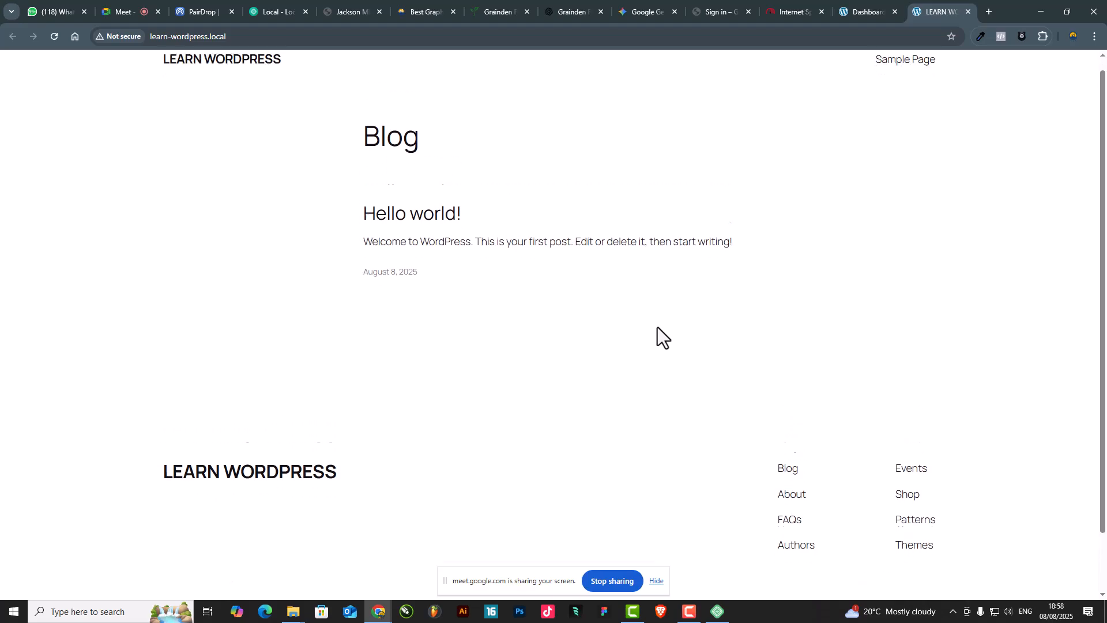
pyautogui.click(870, 12)
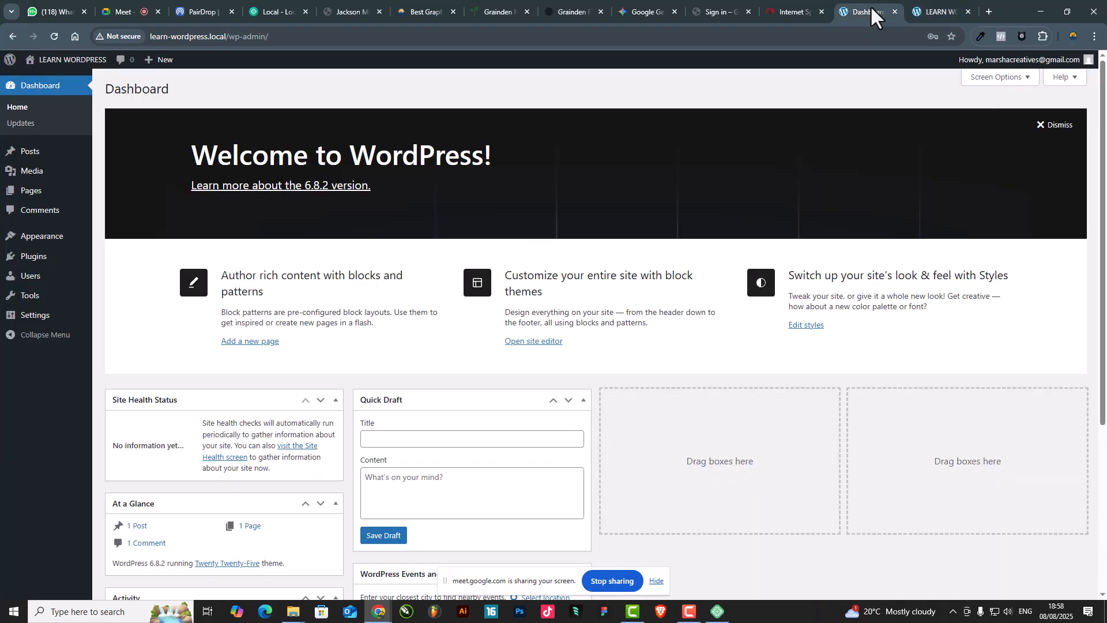
# Hide all dashboard boxes through Screen Options: Site Health Status, At a Glance, Activity, Quick Draft, WordPress Events and News, and Welcome
pyautogui.scroll(-4, 732, 446)
pyautogui.scroll(4, 731, 448)
pyautogui.click(1004, 86)
pyautogui.click(141, 129)
pyautogui.click(144, 128)
pyautogui.click(208, 129)
pyautogui.click(254, 131)
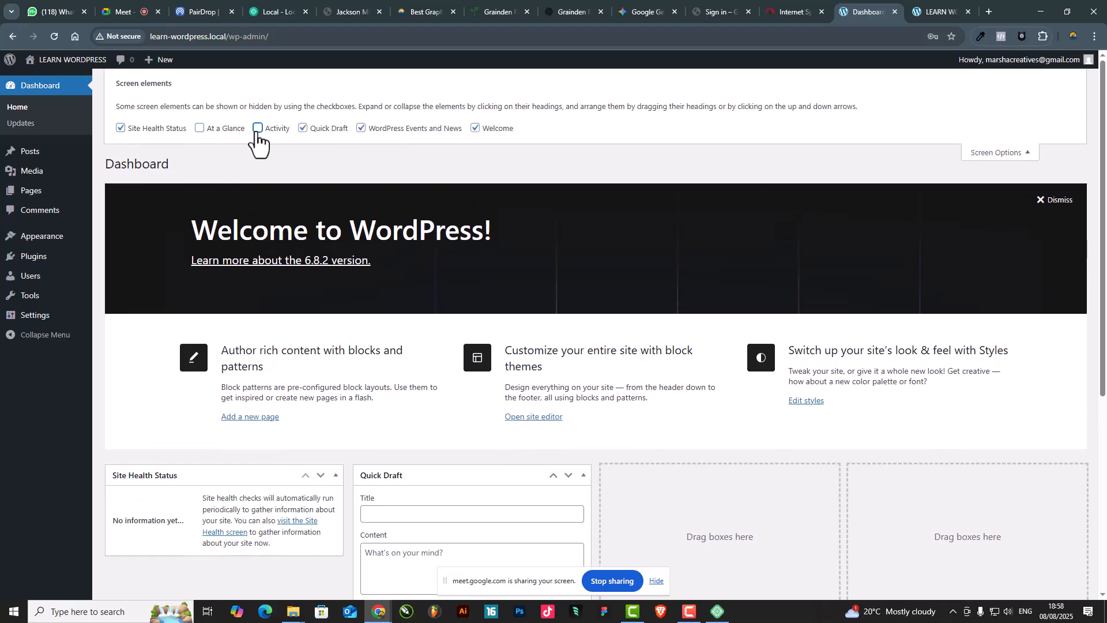
pyautogui.click(304, 129)
pyautogui.click(362, 129)
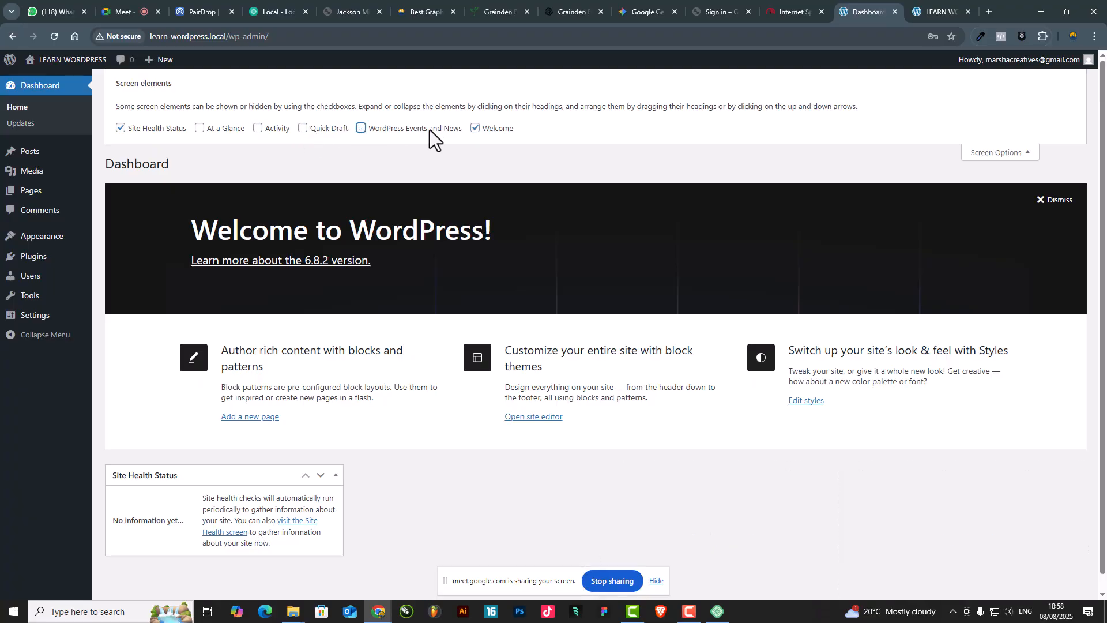
pyautogui.click(476, 130)
pyautogui.click(120, 129)
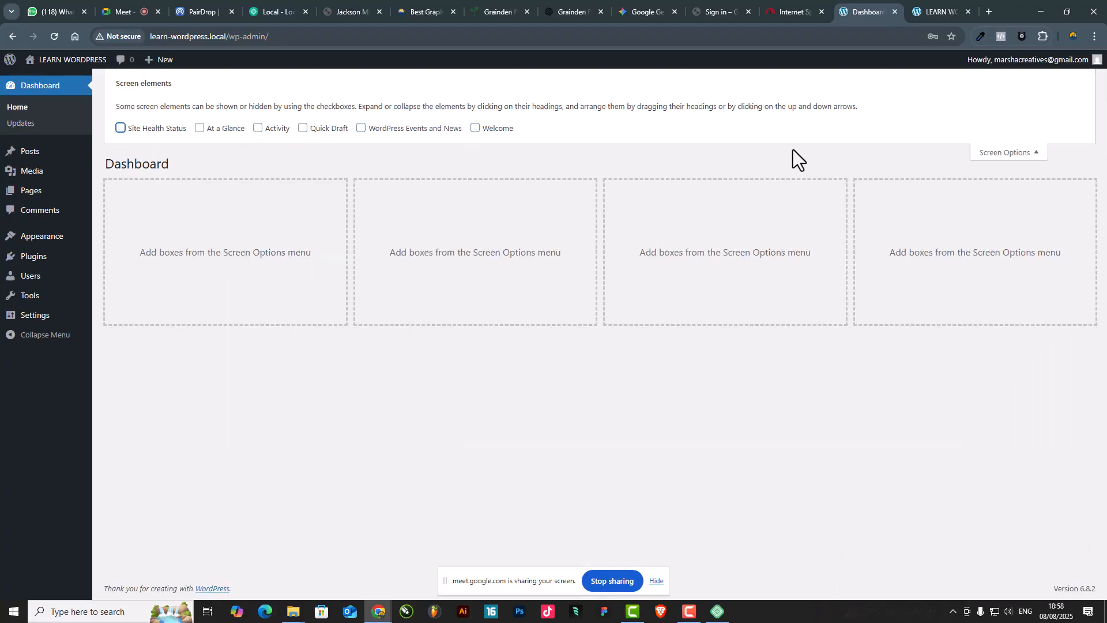
pyautogui.click(1009, 153)
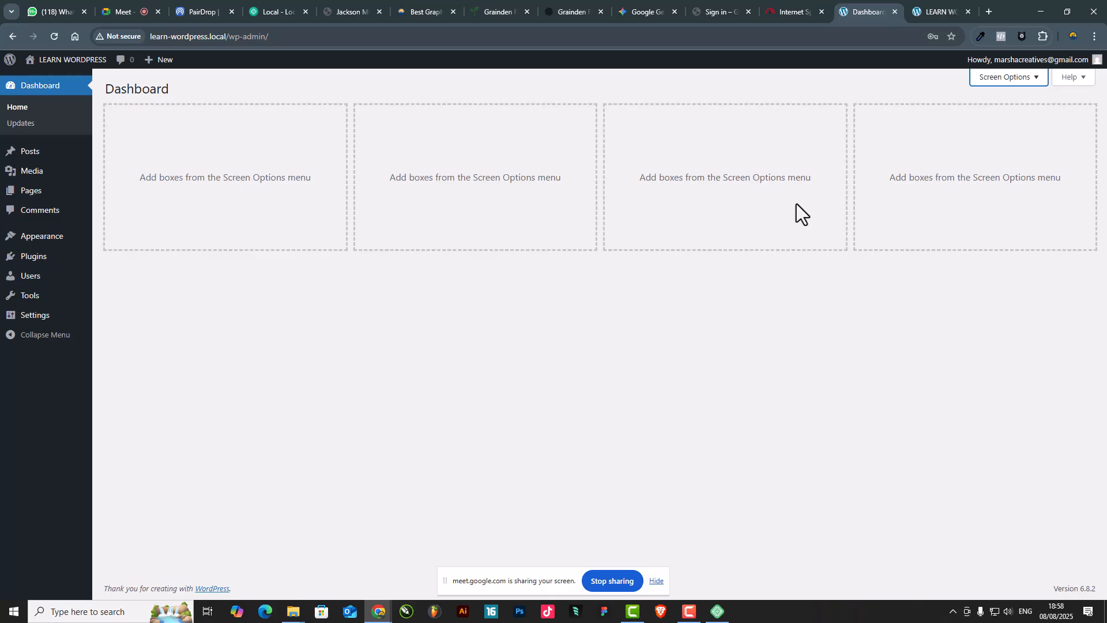
# Highlight the Dashboard heading, check the site's front page and return to the WordPress admin
pyautogui.moveTo(169, 92); pyautogui.dragTo(107, 93)
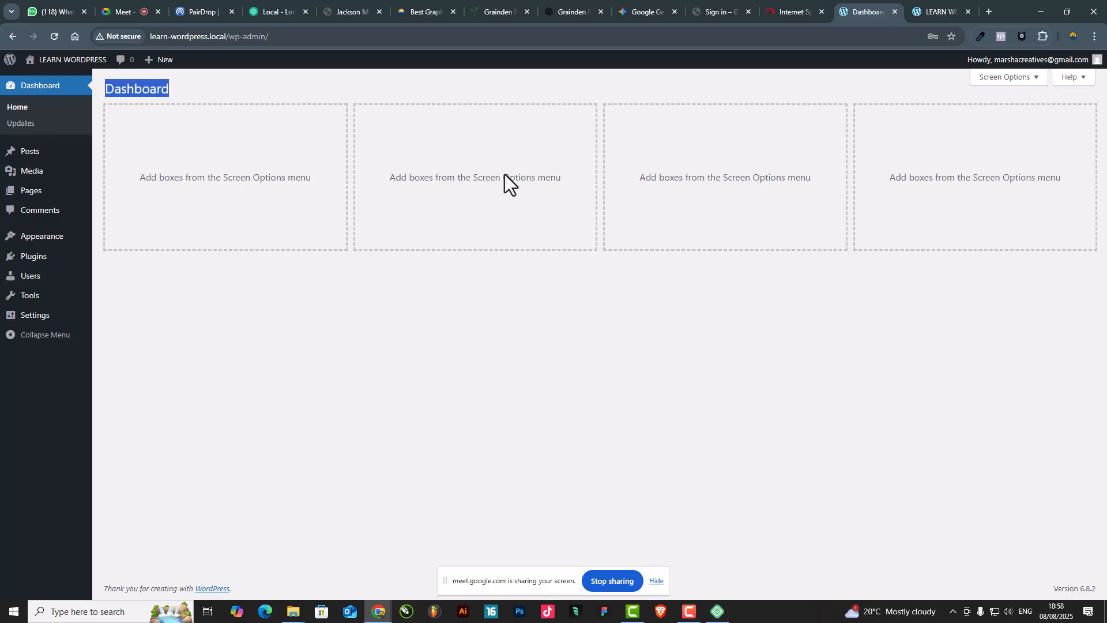
pyautogui.click(924, 11)
pyautogui.click(873, 11)
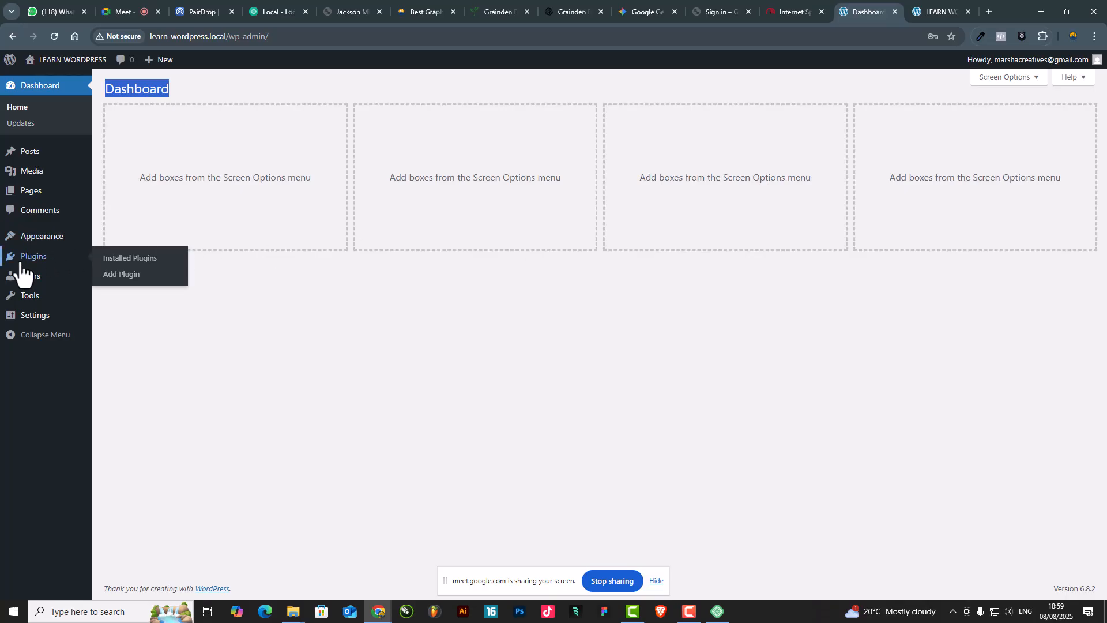
# Install the Hello Elementor theme from the popular themes and switch to the site's front page
pyautogui.moveTo(38, 249)
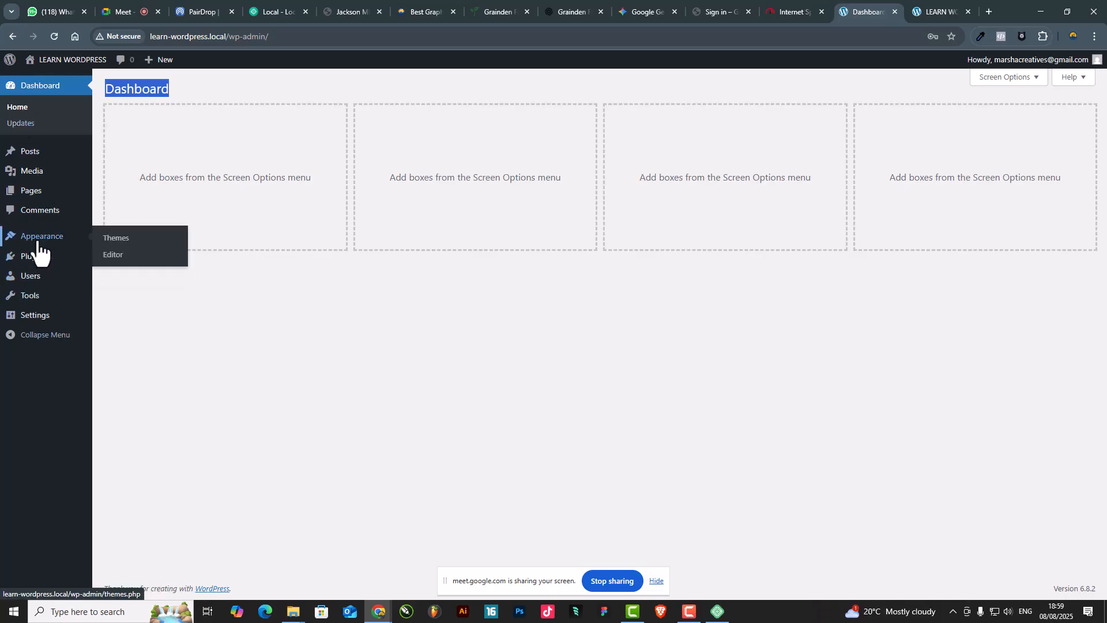
pyautogui.click(122, 240)
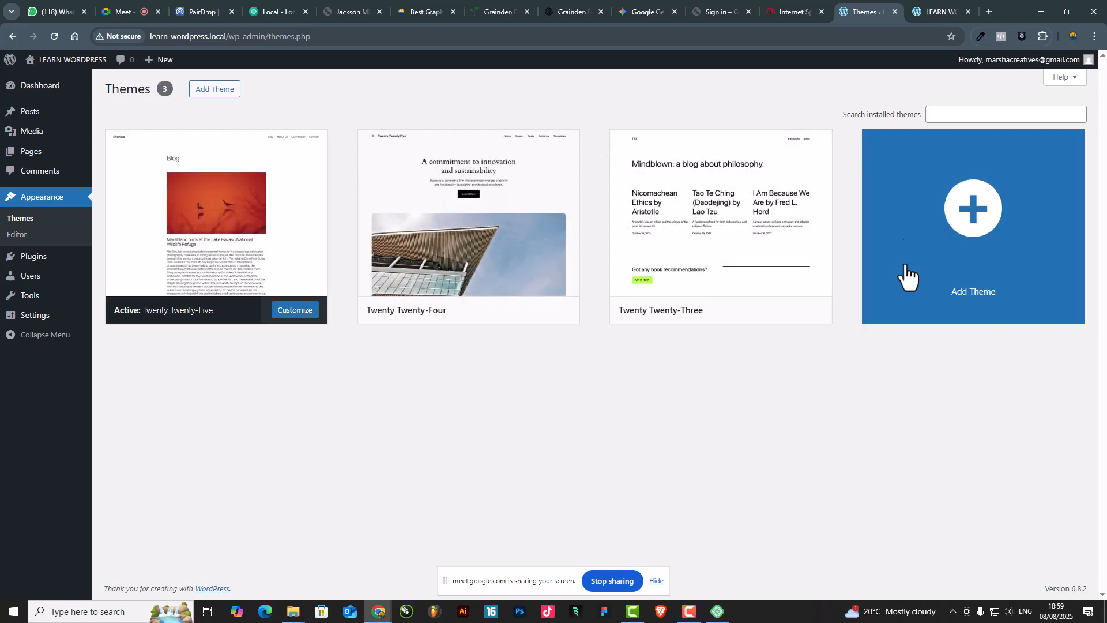
pyautogui.click(220, 92)
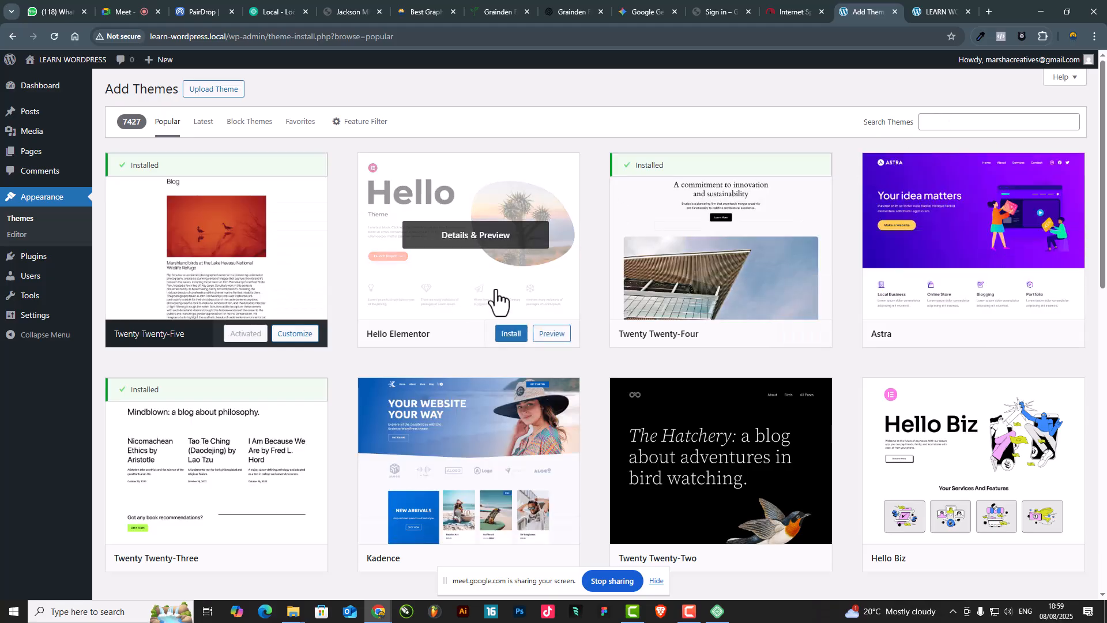
pyautogui.moveTo(354, 341); pyautogui.dragTo(436, 346)
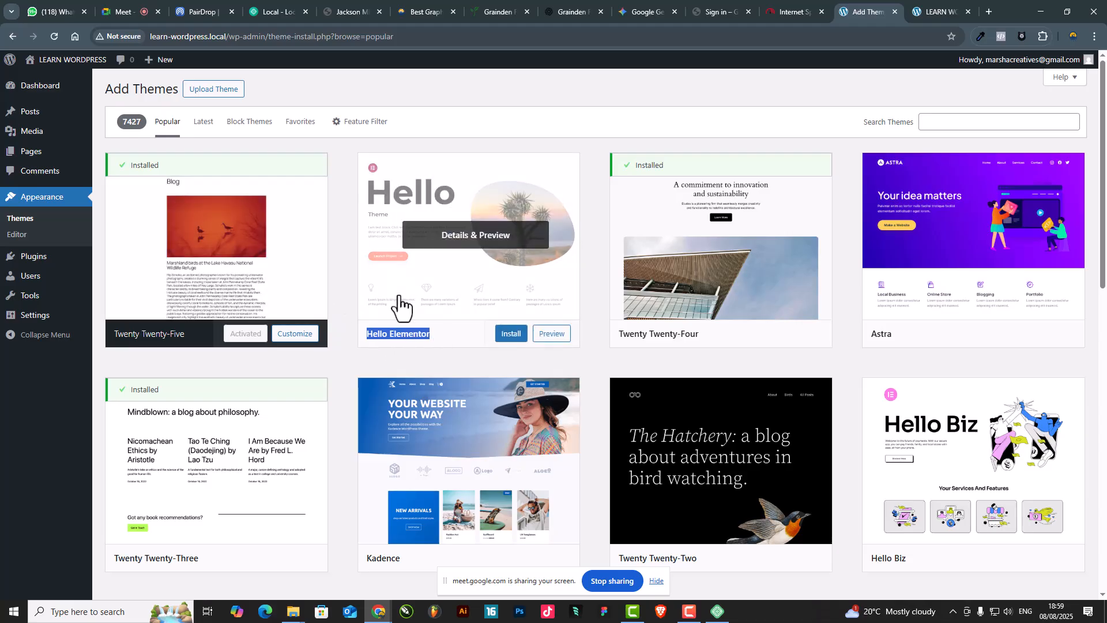
pyautogui.click(509, 335)
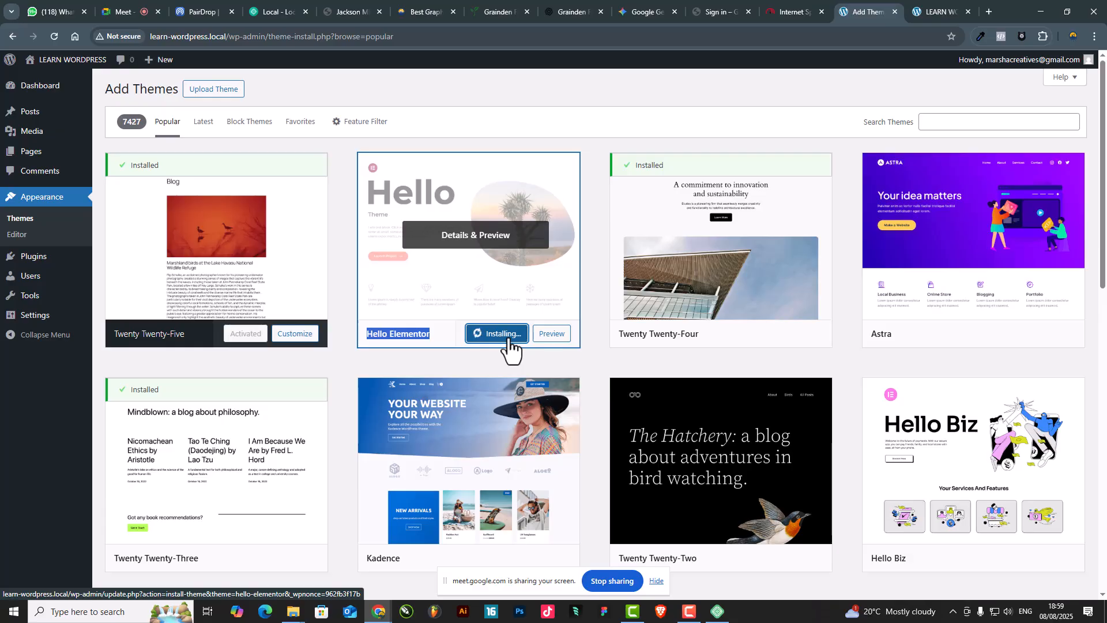
pyautogui.click(930, 9)
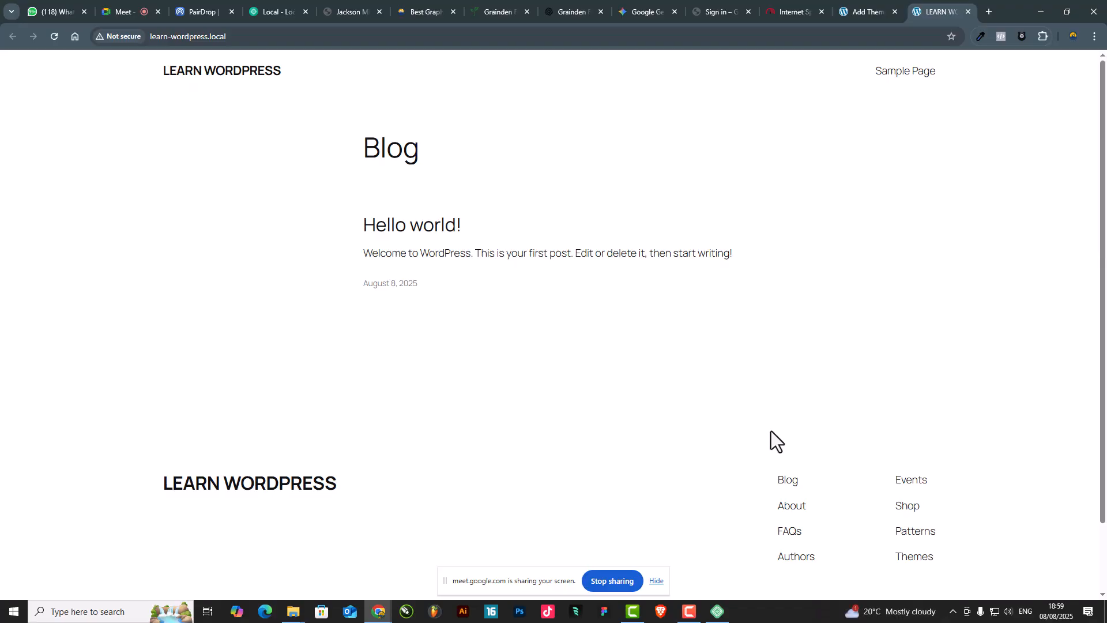
# Activate the Hello Elementor theme and reload the site's front page
pyautogui.click(866, 6)
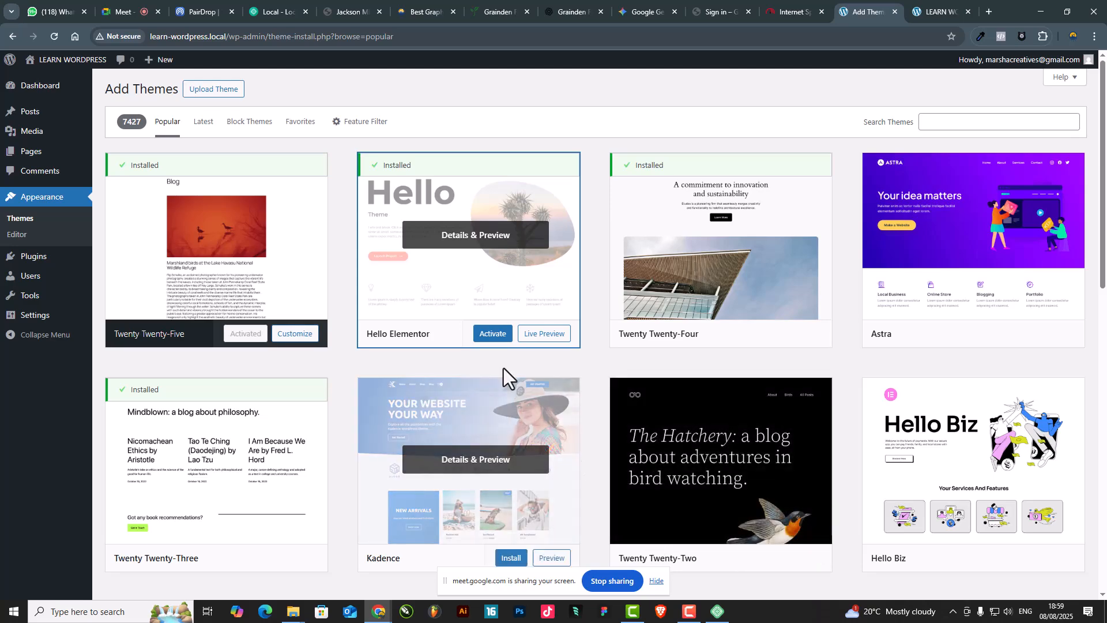
pyautogui.click(492, 334)
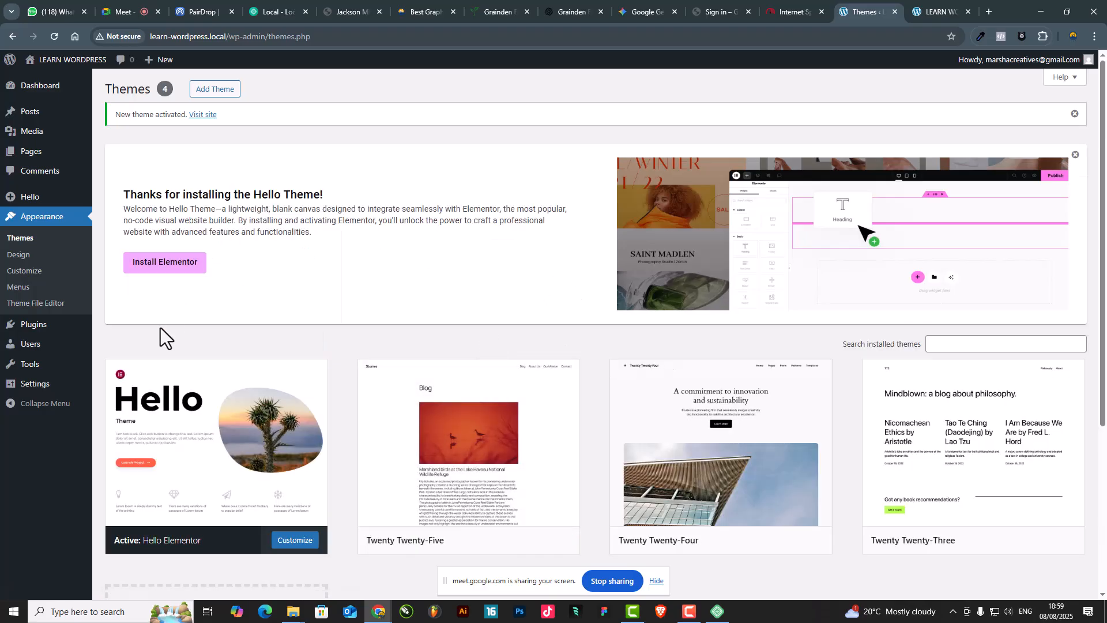
pyautogui.click(914, 8)
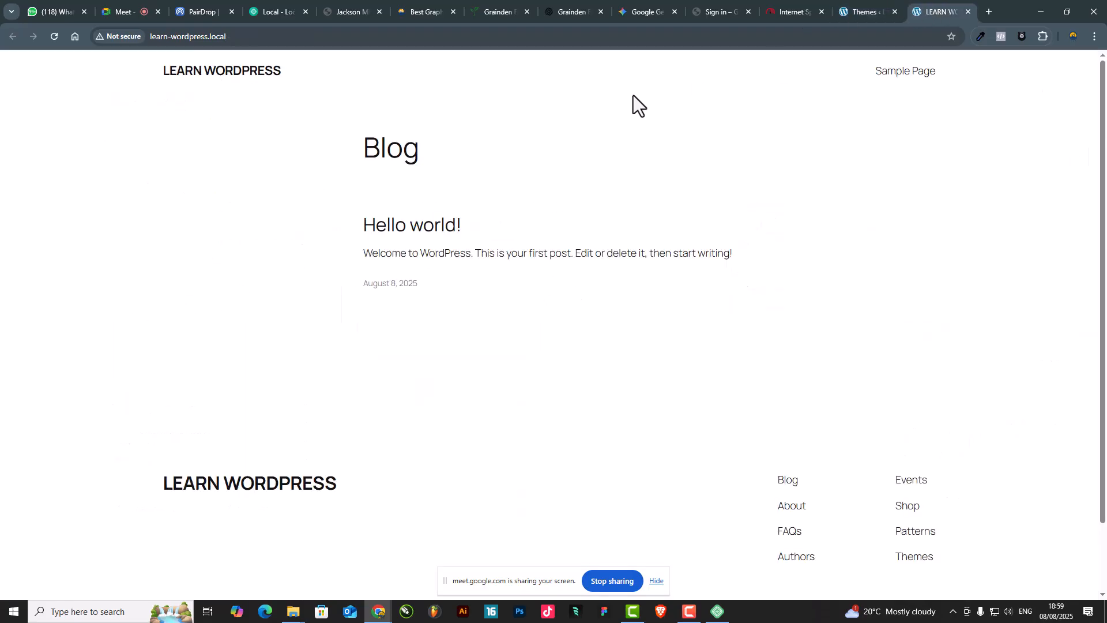
pyautogui.click(50, 38)
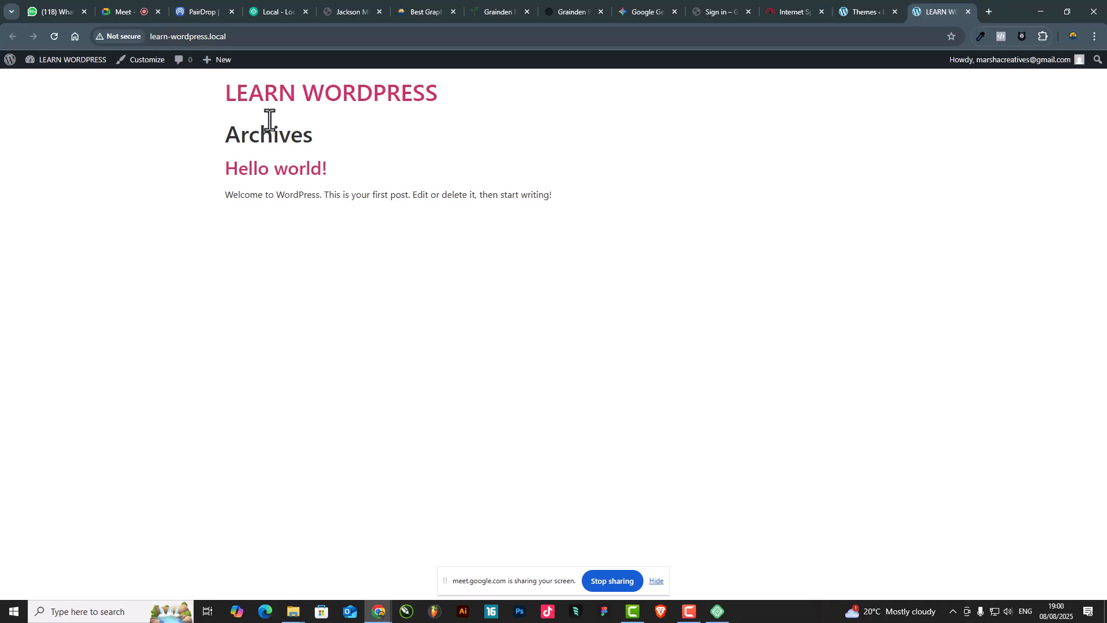
# Highlight the front page's content and compare the reloaded front page with the Themes page in the admin
pyautogui.moveTo(223, 97); pyautogui.dragTo(548, 240)
pyautogui.click(652, 224)
pyautogui.click(861, 11)
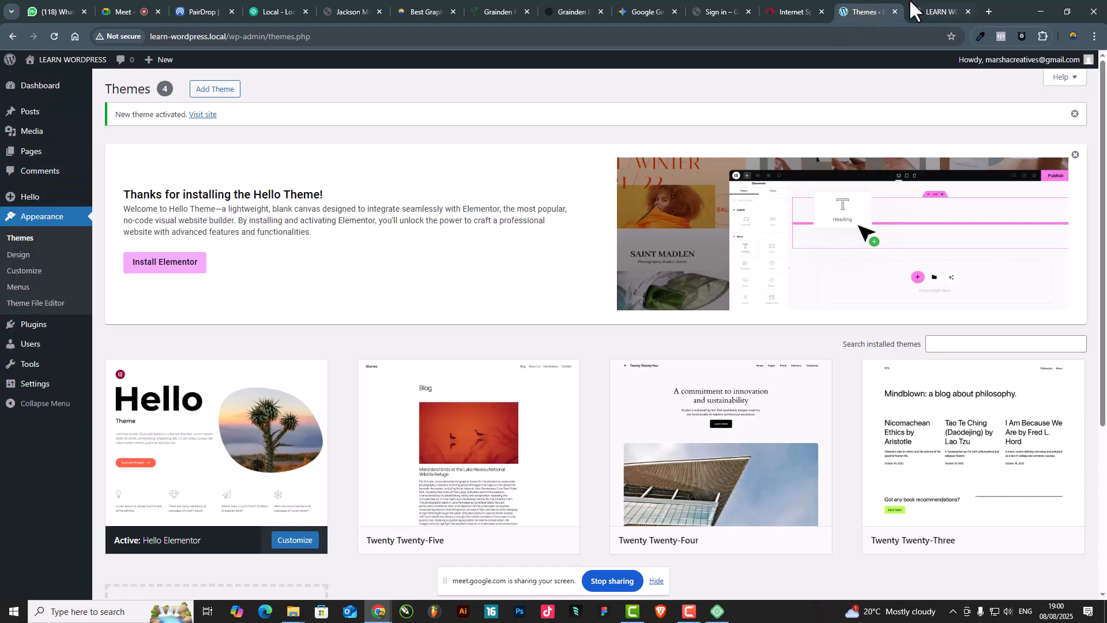
pyautogui.click(940, 8)
pyautogui.click(859, 4)
pyautogui.click(948, 11)
pyautogui.click(857, 3)
pyautogui.click(936, 5)
pyautogui.click(869, 13)
pyautogui.click(941, 7)
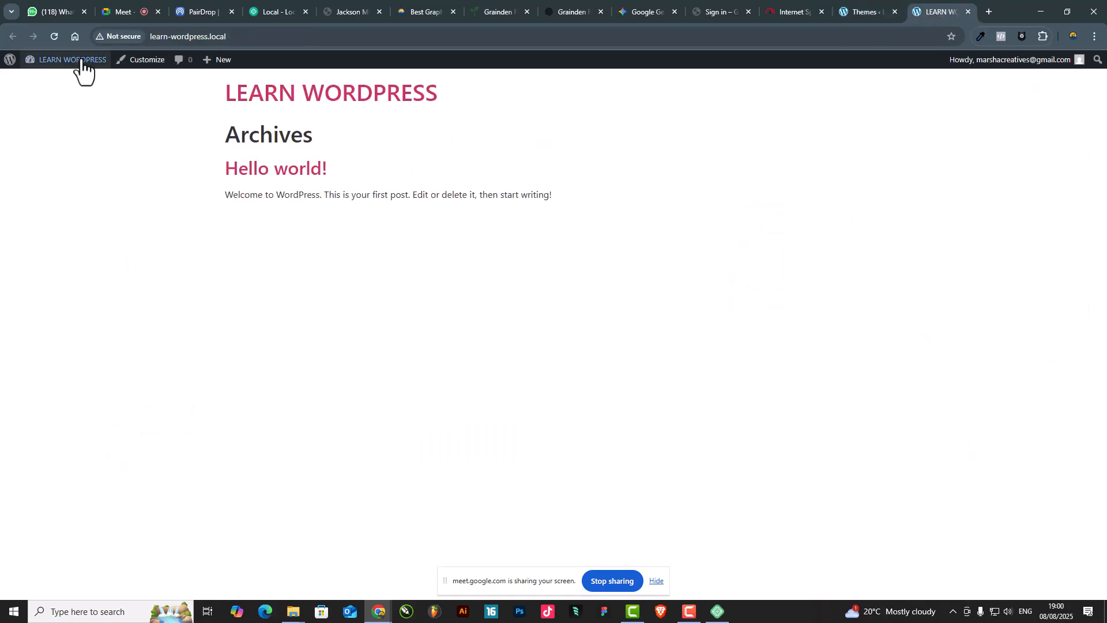
pyautogui.click(54, 35)
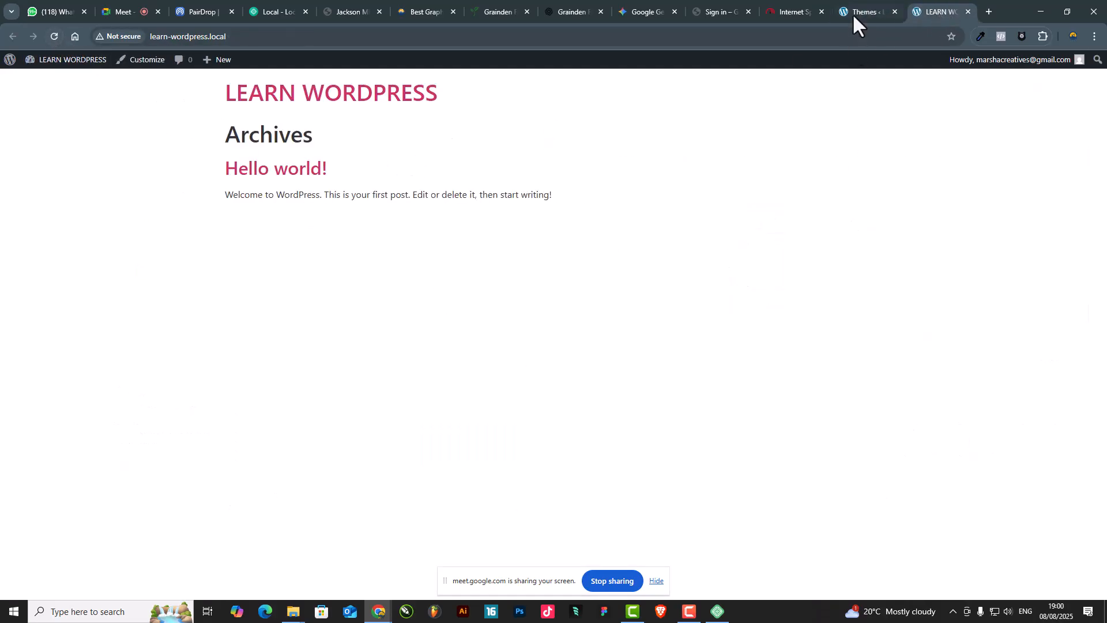
pyautogui.click(853, 14)
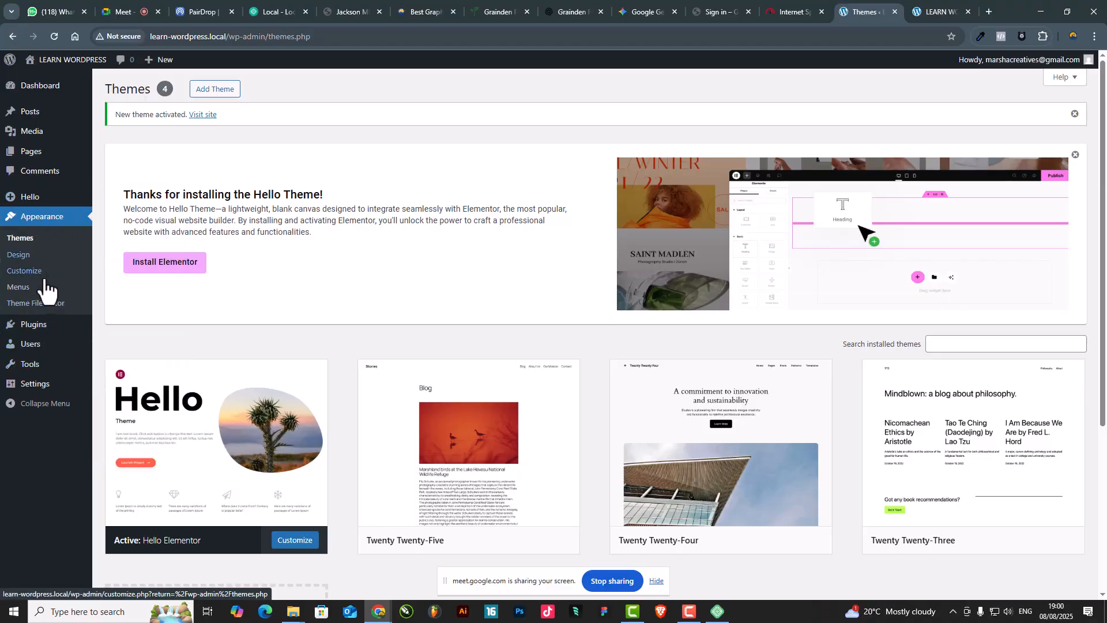
# Search the plugin directory for ELEMENTOR and install the Elementor Website Builder plugin
pyautogui.moveTo(26, 334)
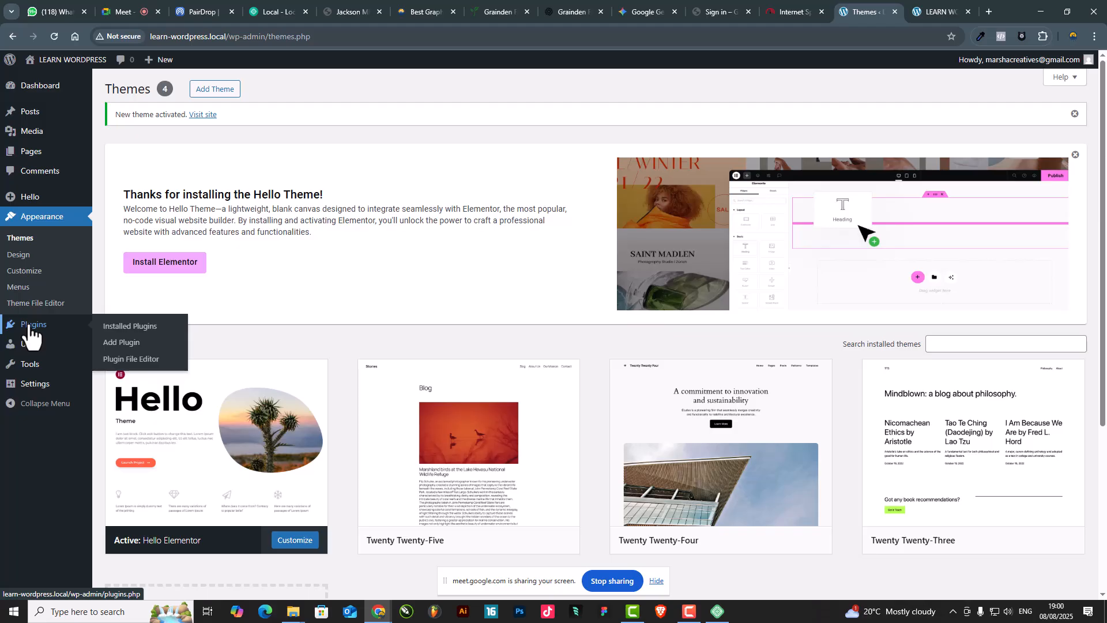
pyautogui.click(30, 333)
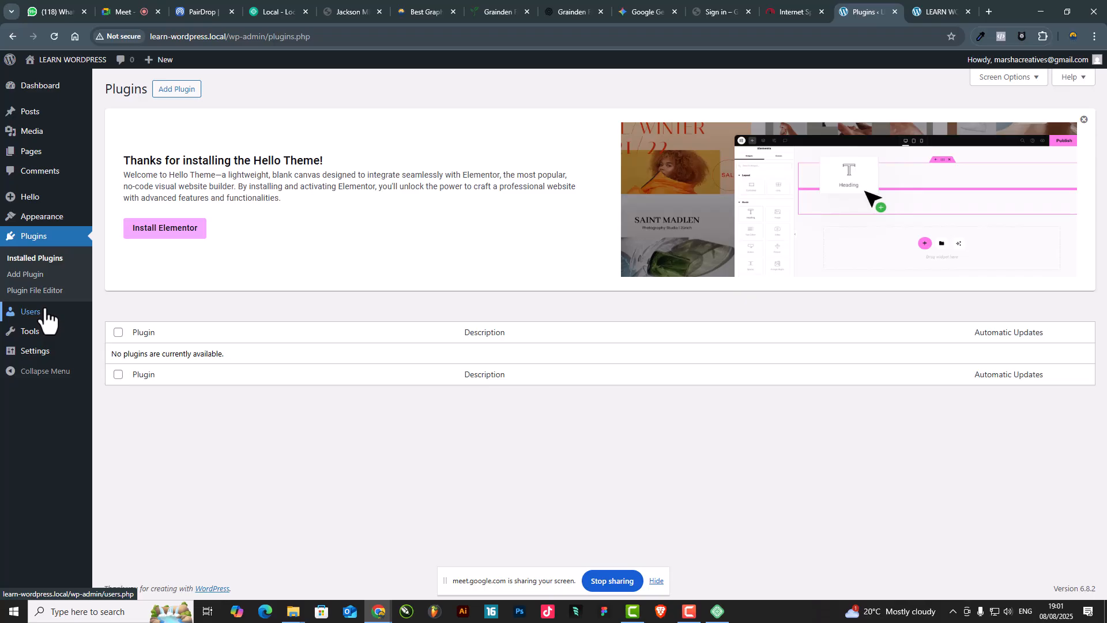
pyautogui.click(181, 95)
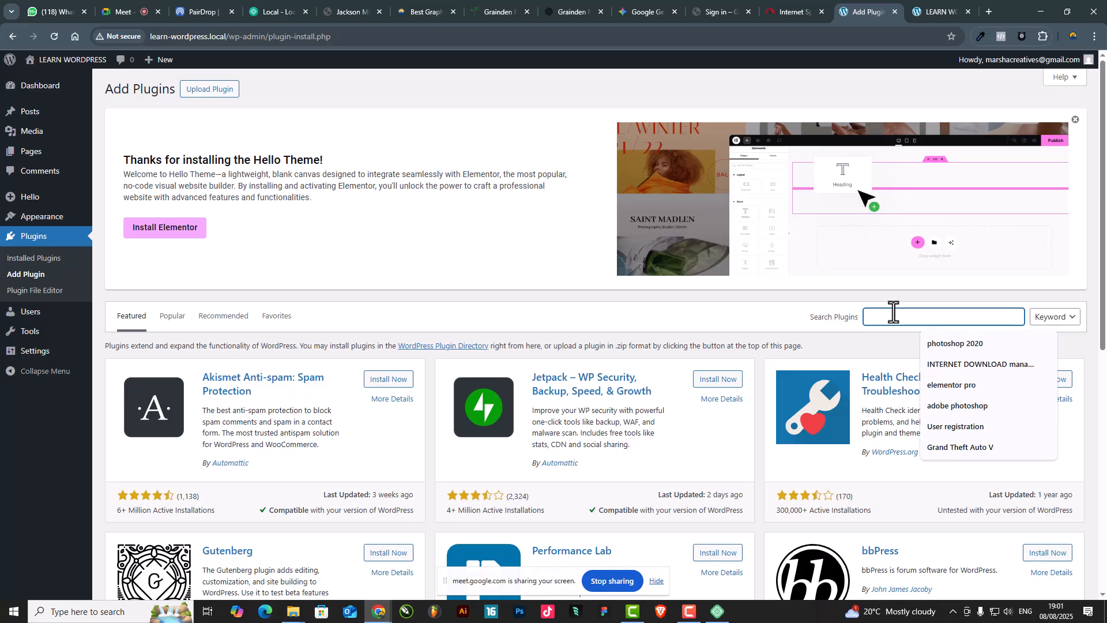
pyautogui.write('ELEME')
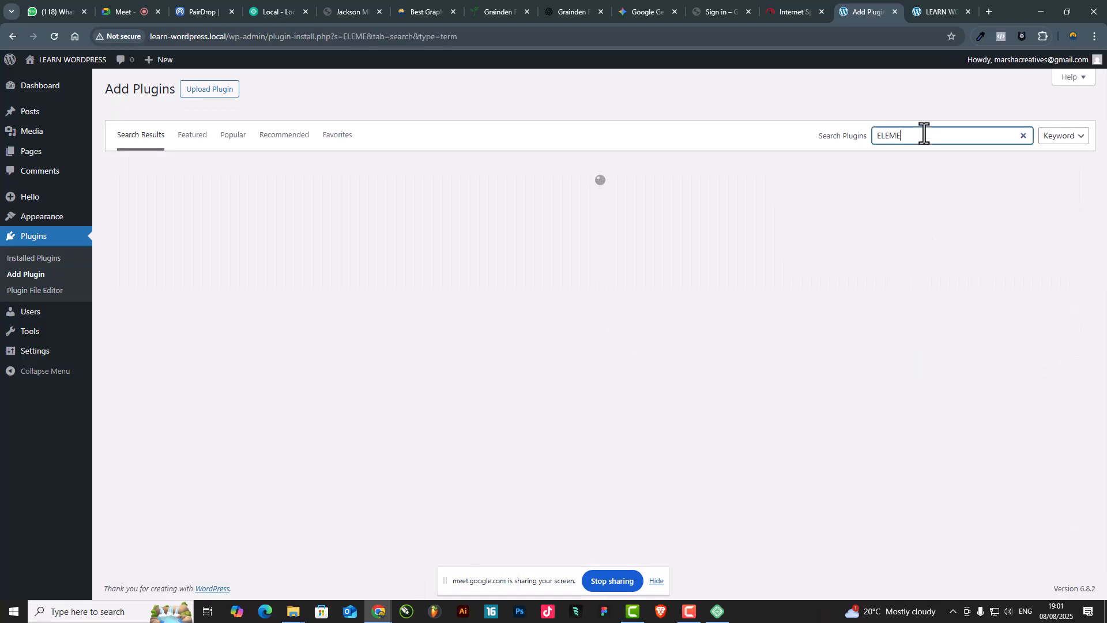
pyautogui.write('NTOR')
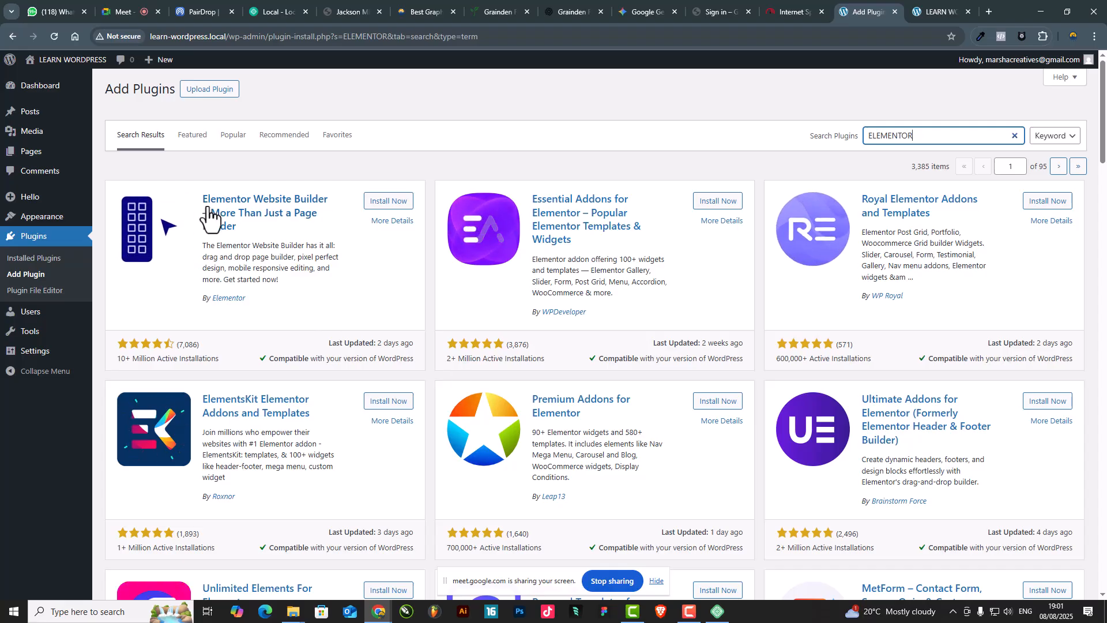
pyautogui.scroll(-10, 683, 360)
pyautogui.scroll(10, 681, 363)
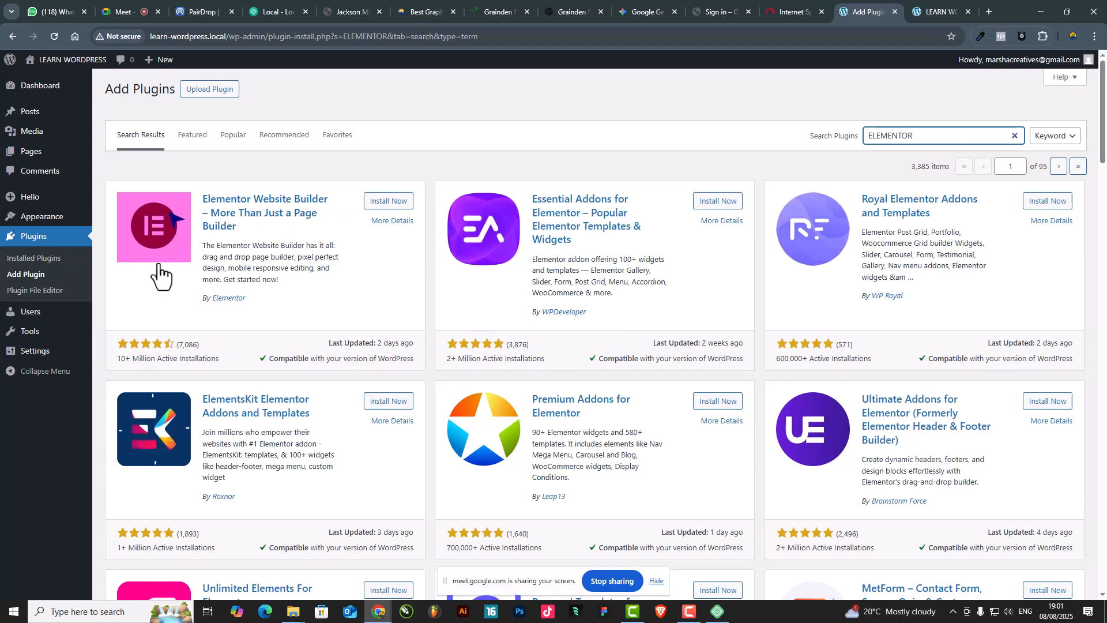
pyautogui.click(388, 203)
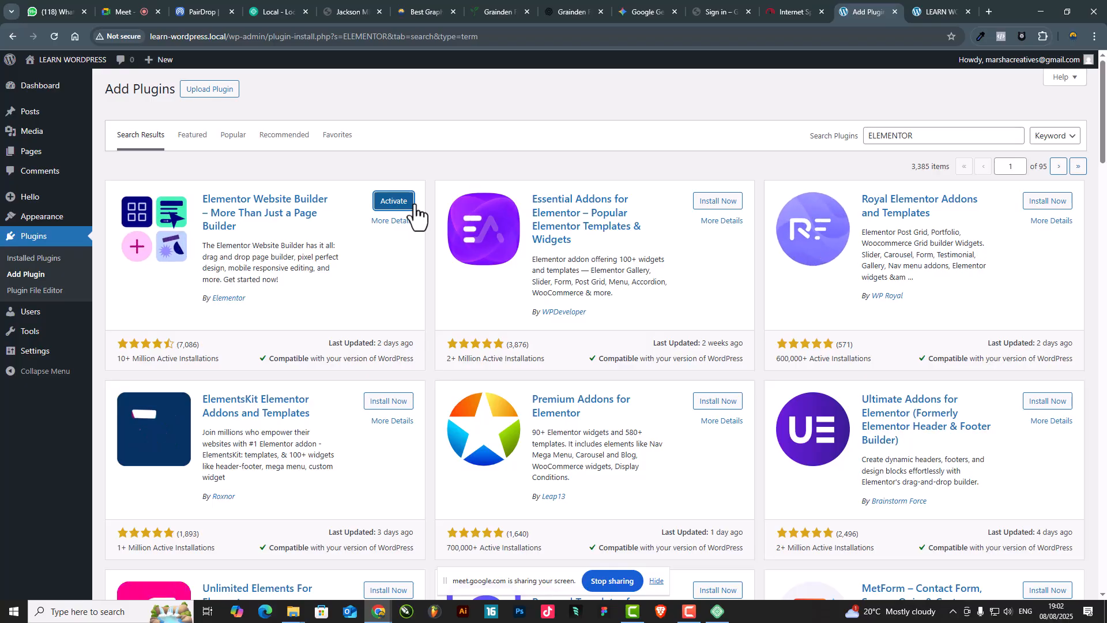
# Activate the Elementor Website Builder plugin and close its account onboarding
pyautogui.click(930, 10)
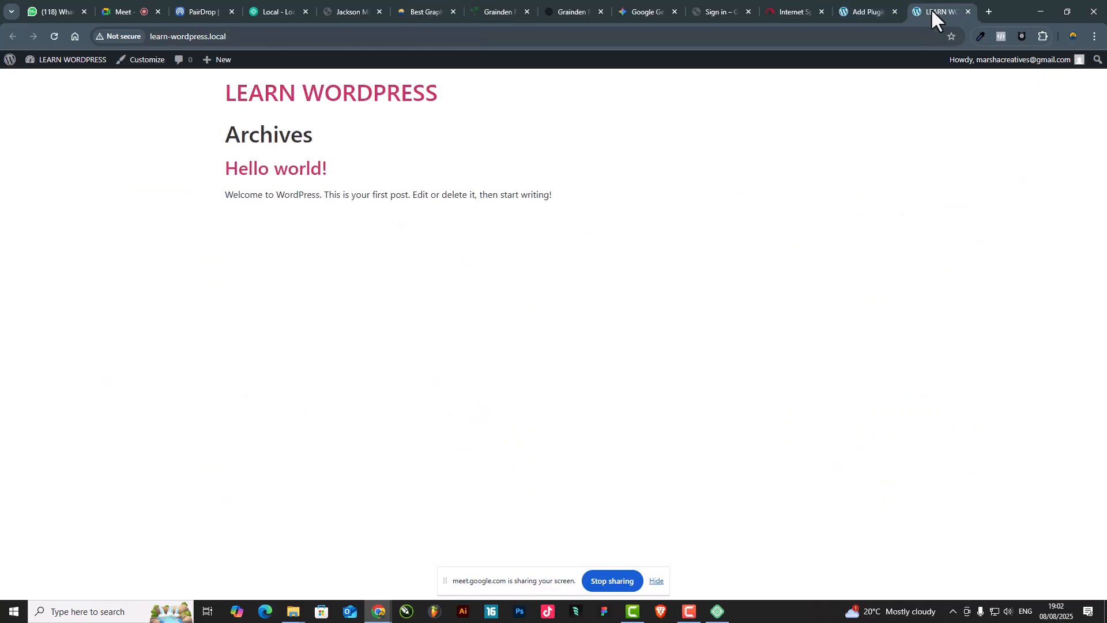
pyautogui.click(867, 11)
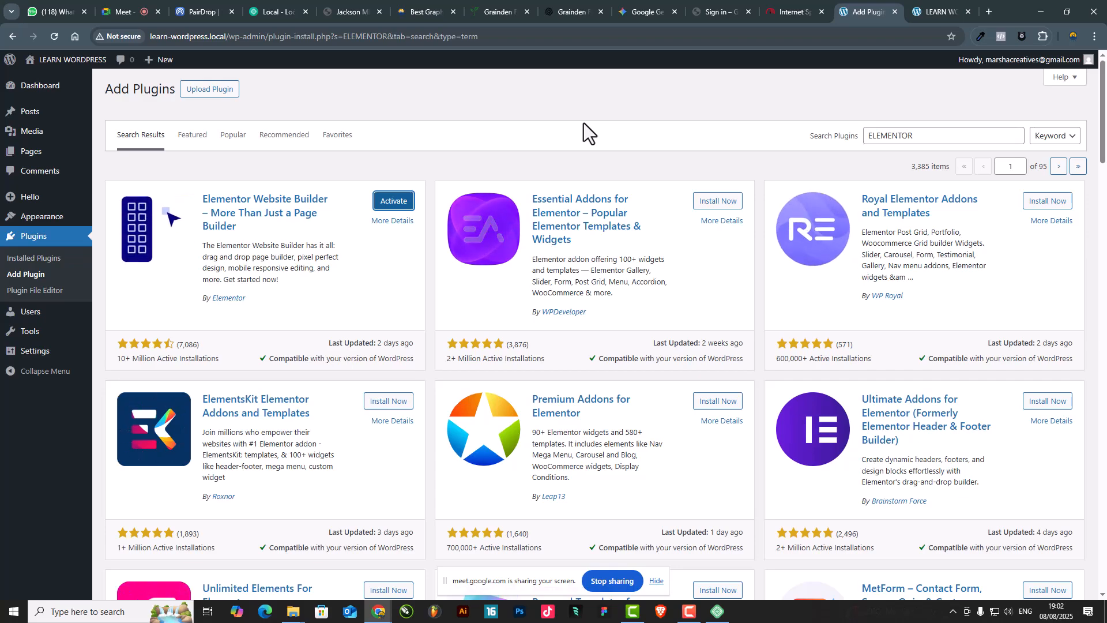
pyautogui.click(392, 203)
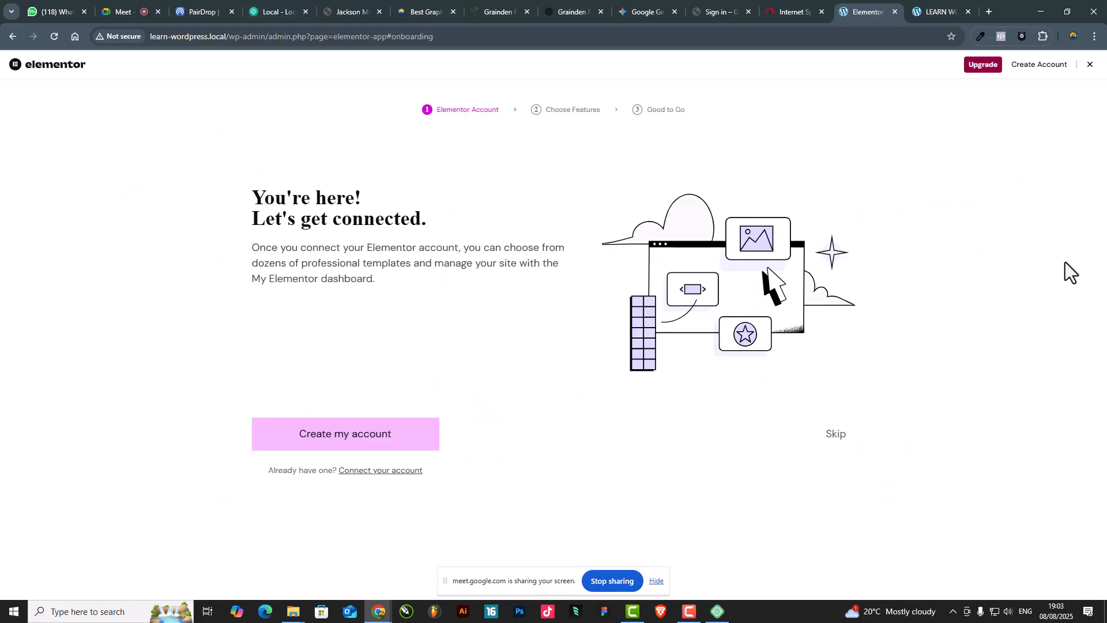
pyautogui.click(1091, 66)
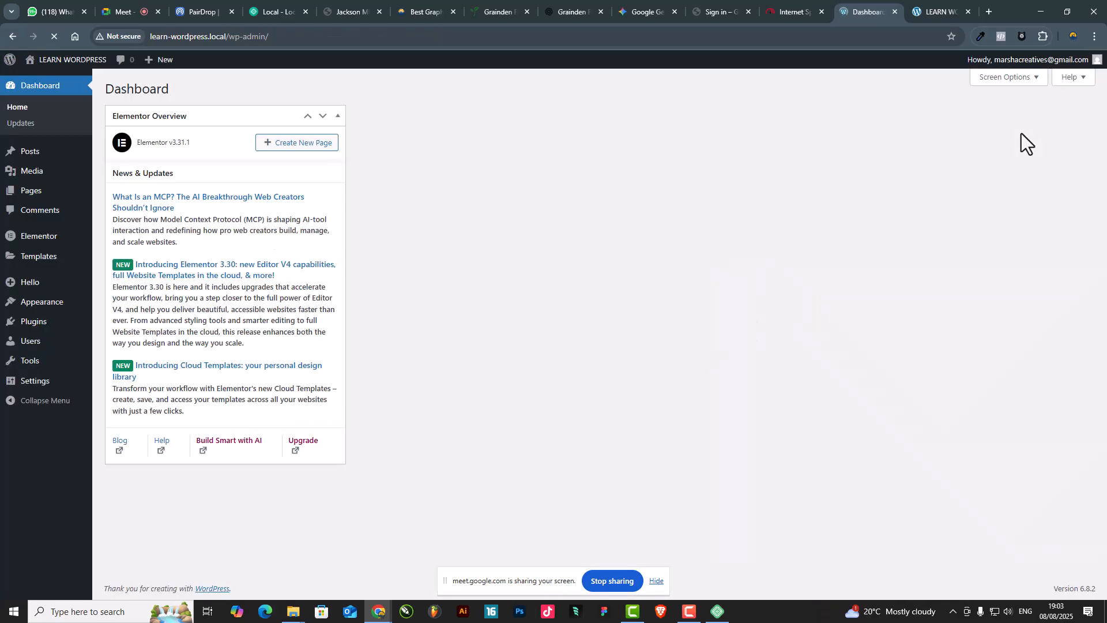
# Hide the Elementor Overview box from the dashboard through Screen Options
pyautogui.click(1032, 79)
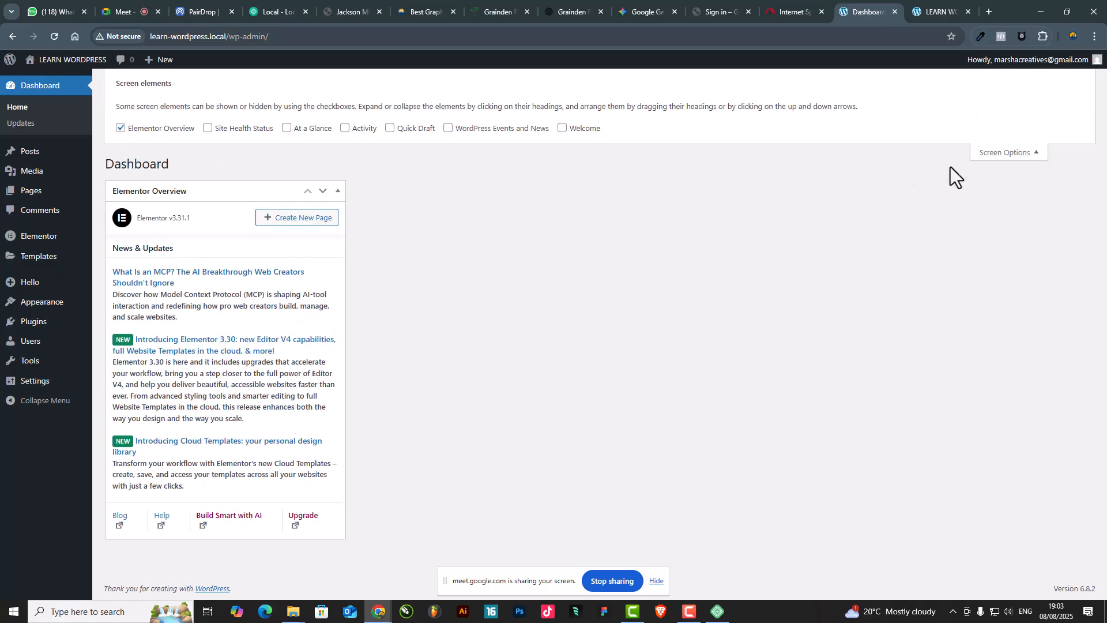
pyautogui.click(121, 128)
pyautogui.click(988, 154)
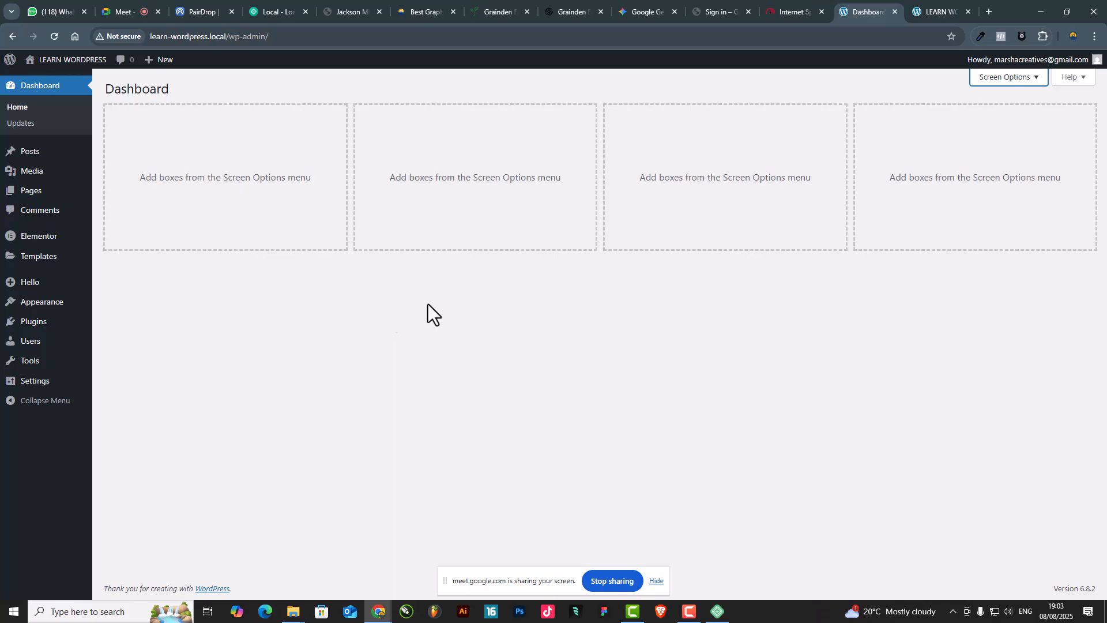
# Add a new page titled Home, dismissing the editor's welcome guide, and publish it
pyautogui.moveTo(81, 242)
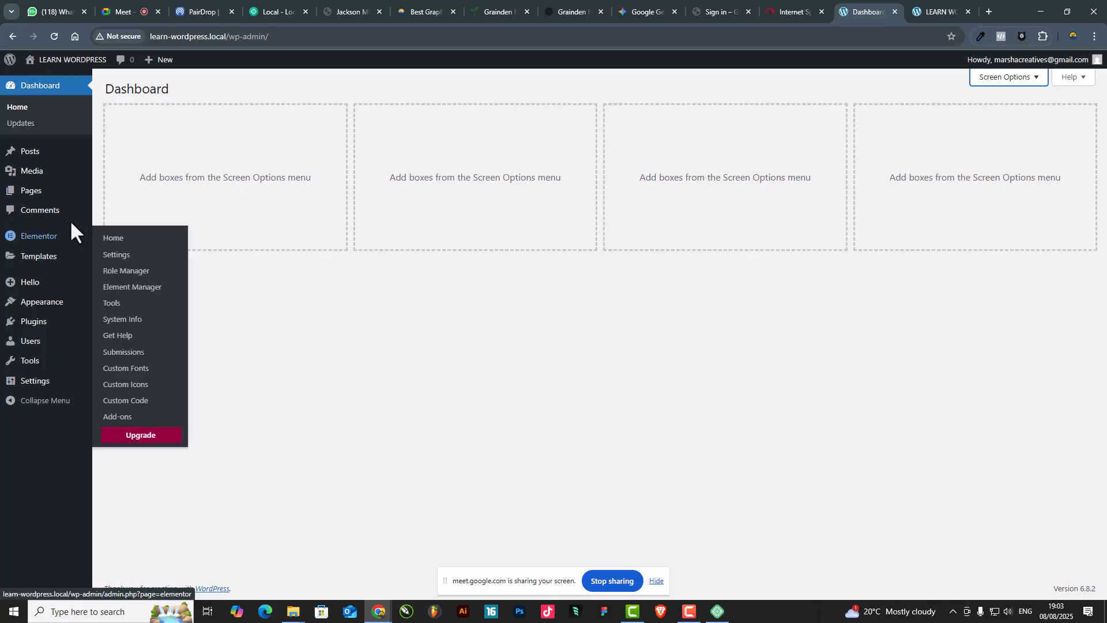
pyautogui.moveTo(28, 195)
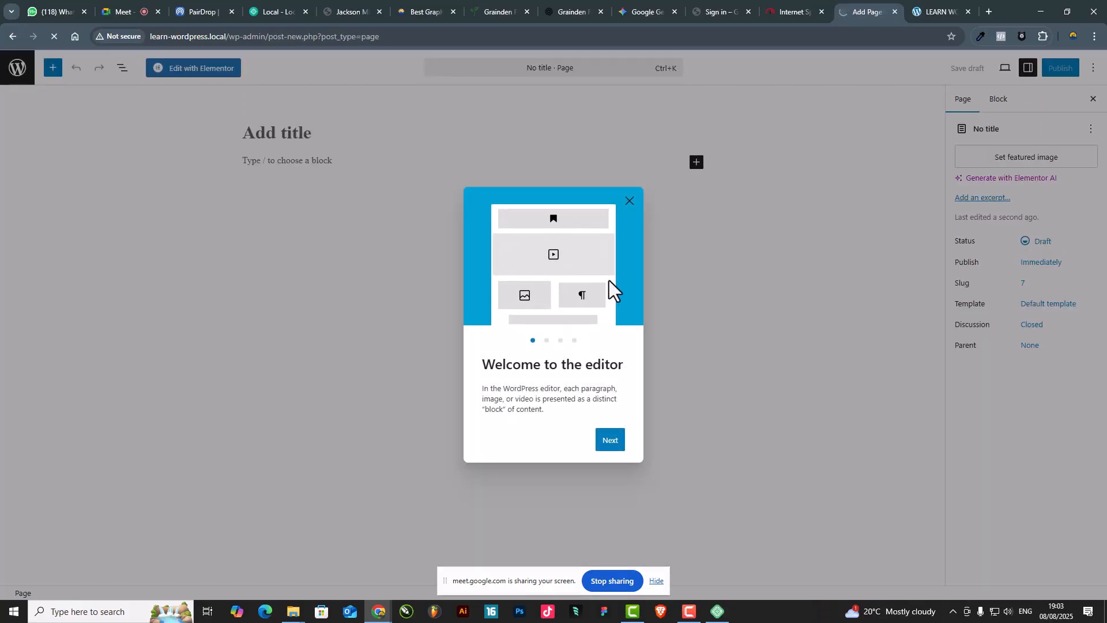
pyautogui.click(630, 202)
pyautogui.click(248, 139)
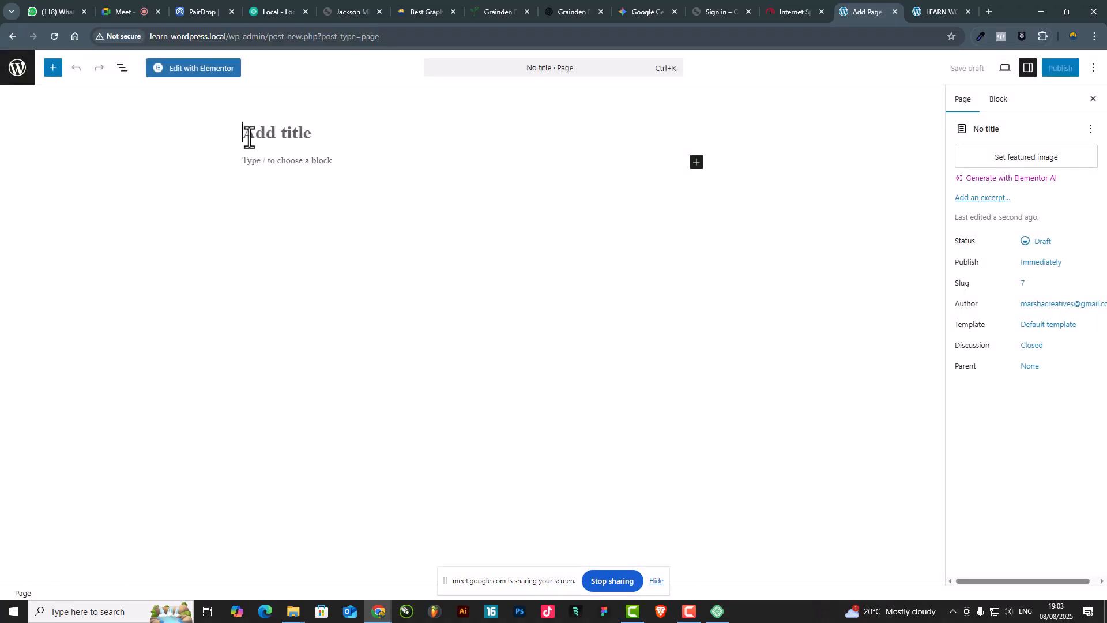
pyautogui.write('TOM')
pyautogui.press('BackSpace')
pyautogui.press('BackSpace')
pyautogui.press('BackSpace')
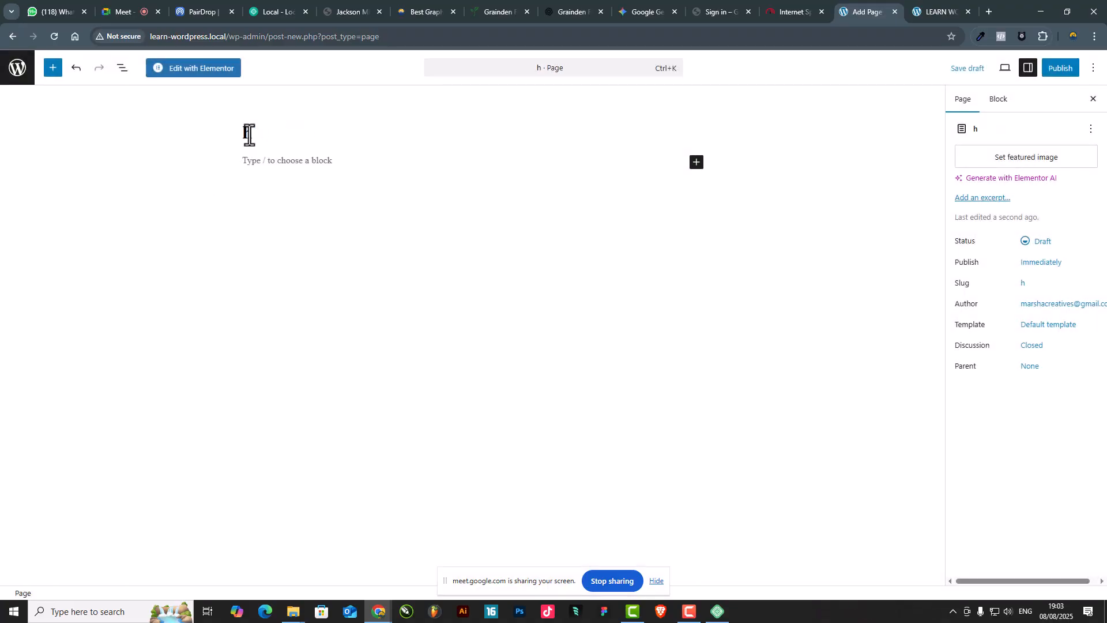
pyautogui.write('Home')
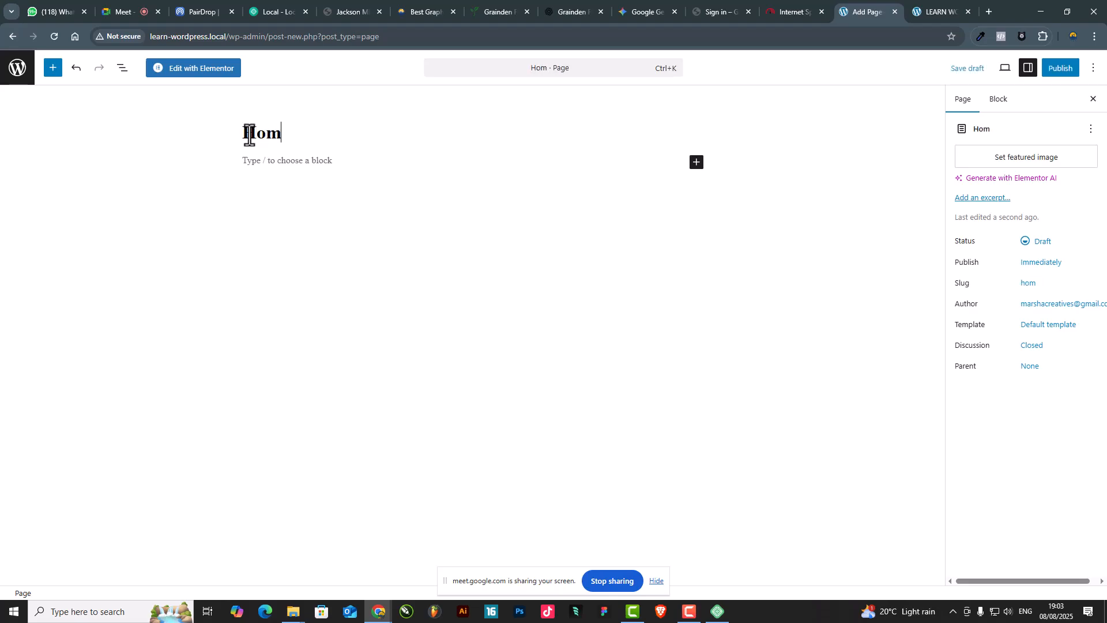
pyautogui.click(1063, 69)
pyautogui.click(1073, 69)
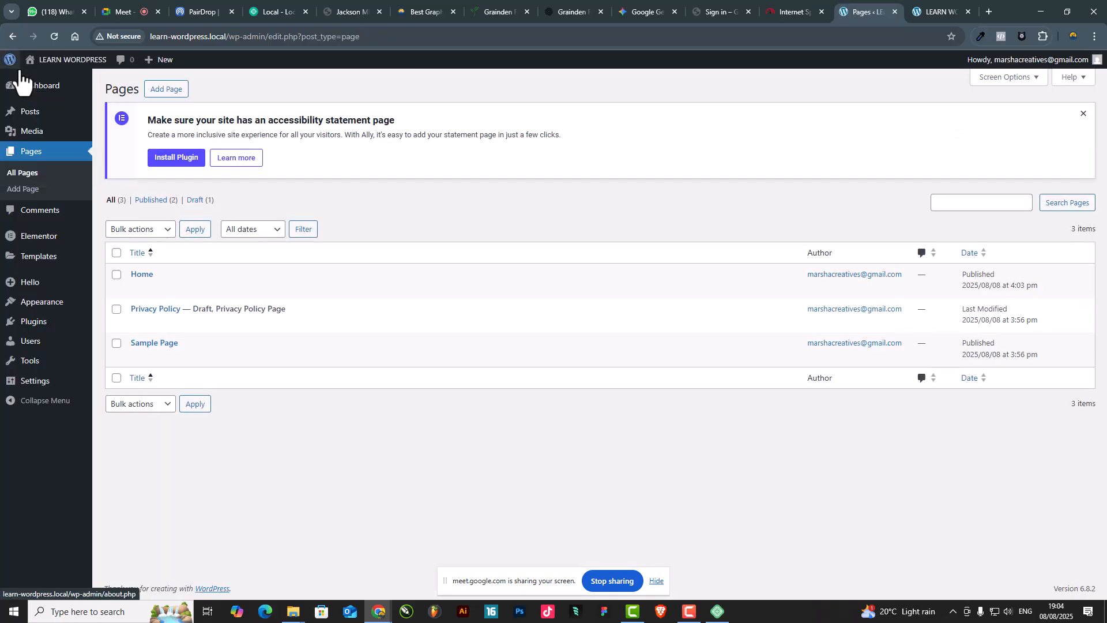
# Open the Reading settings and highlight the Archives content on the site's front page for reference
pyautogui.moveTo(157, 279)
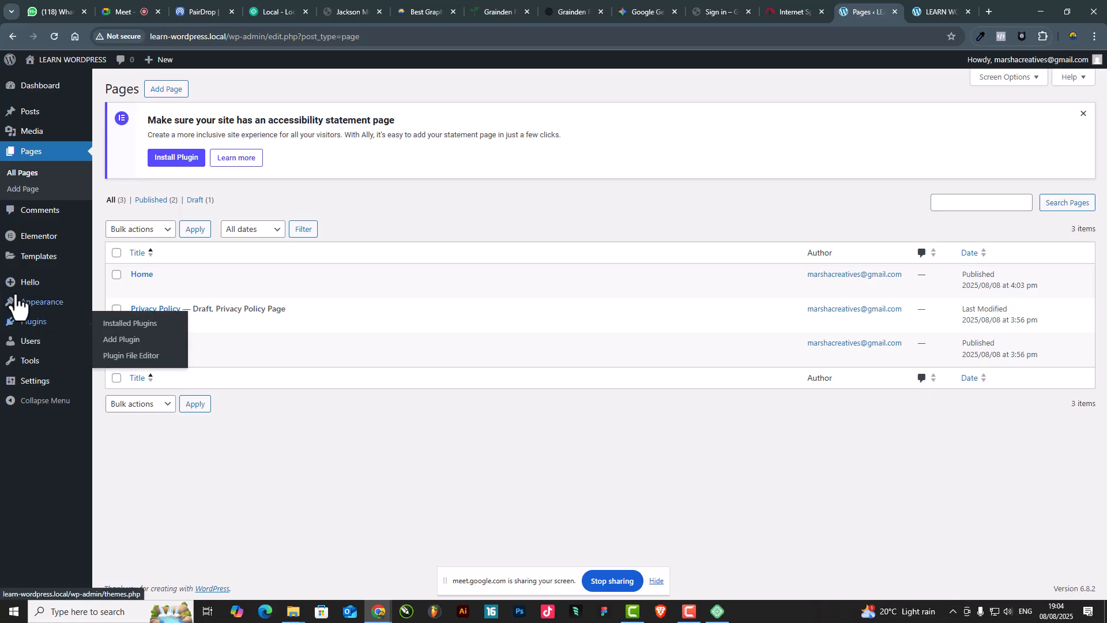
pyautogui.moveTo(35, 383)
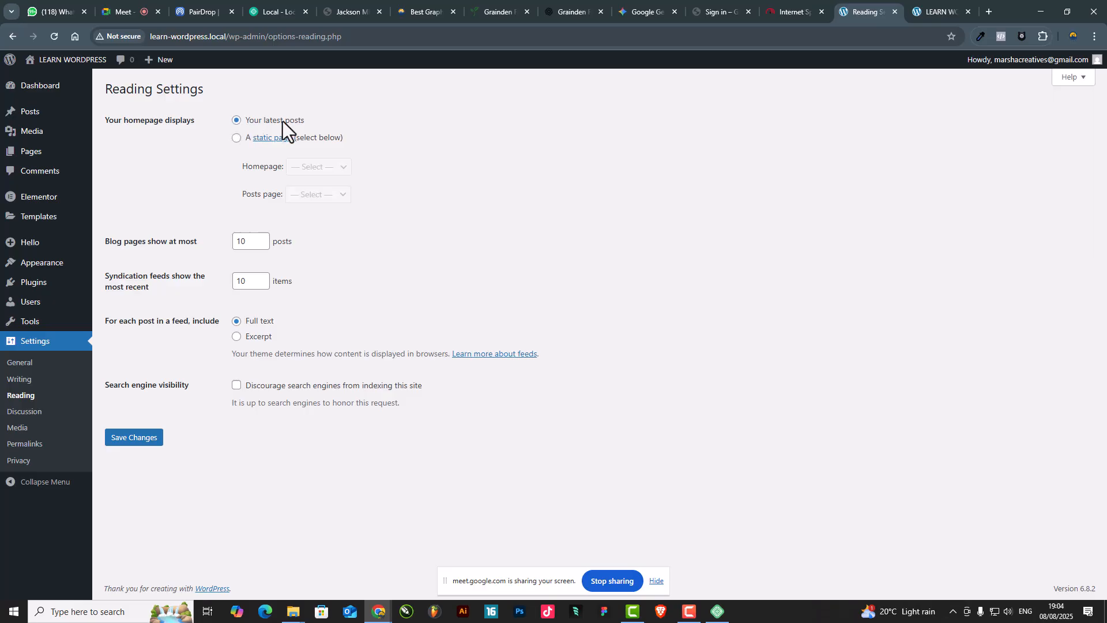
pyautogui.click(952, 10)
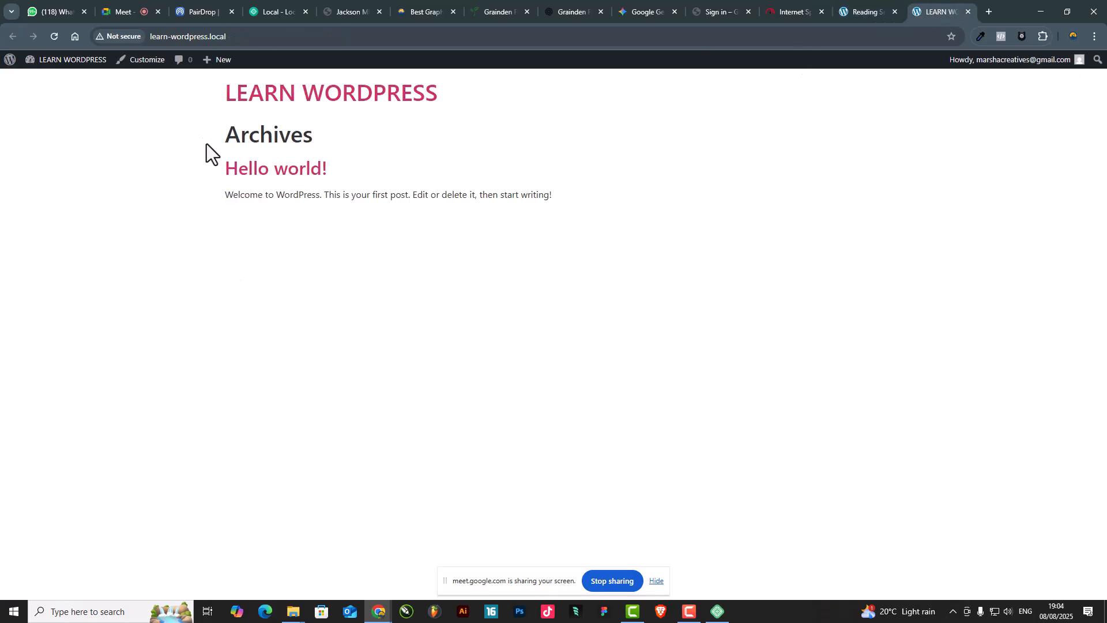
pyautogui.moveTo(216, 123); pyautogui.dragTo(593, 223)
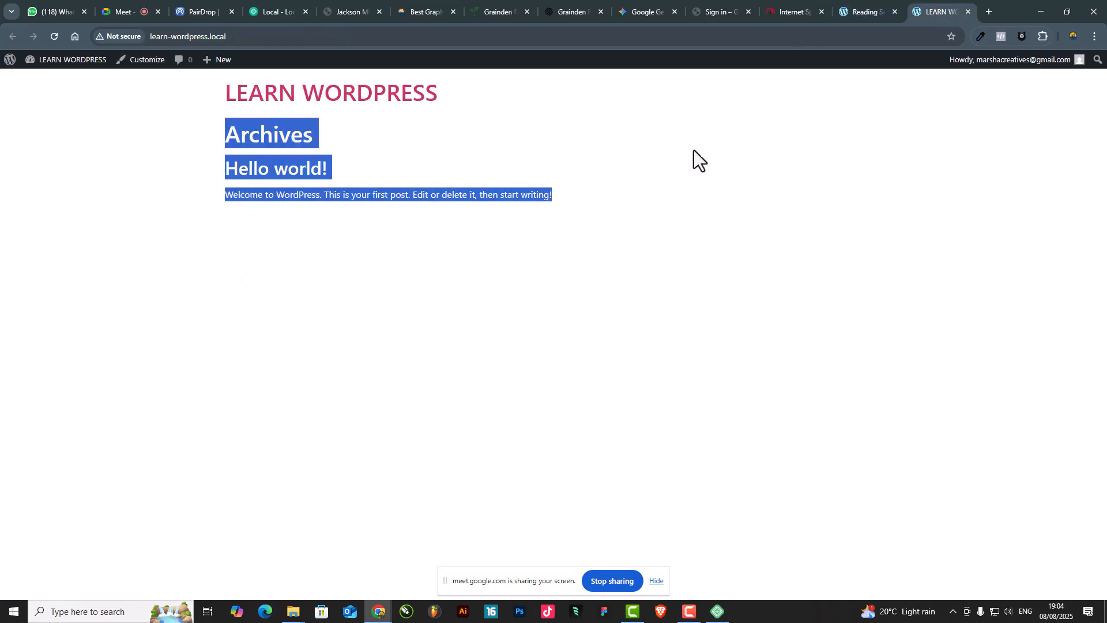
pyautogui.click(858, 7)
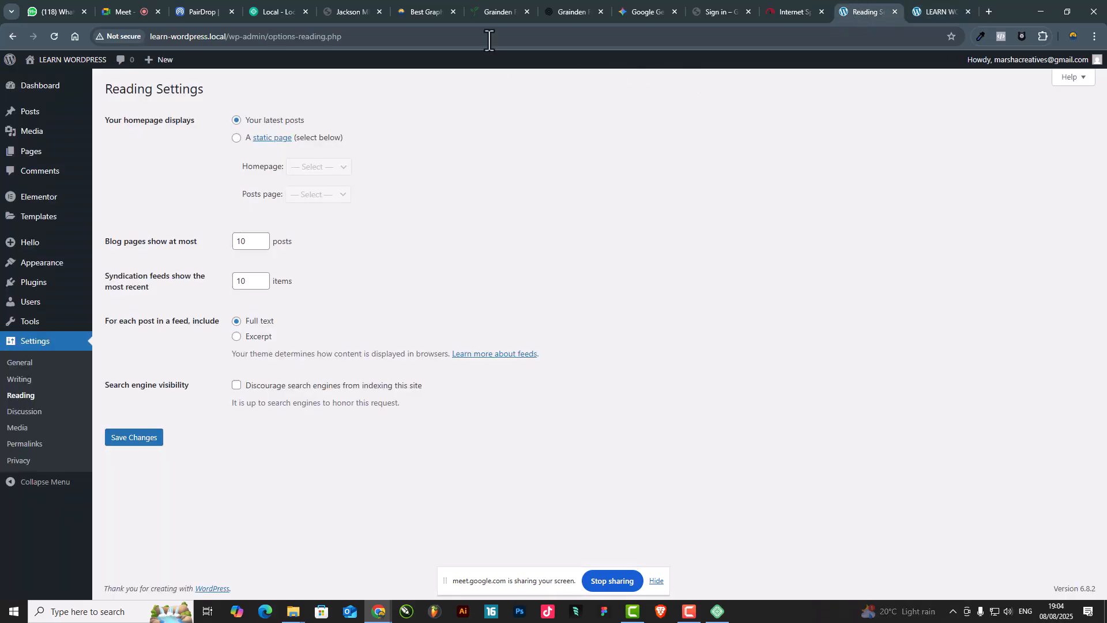
# Make the homepage display a static page and choose Home as the Homepage
pyautogui.click(234, 138)
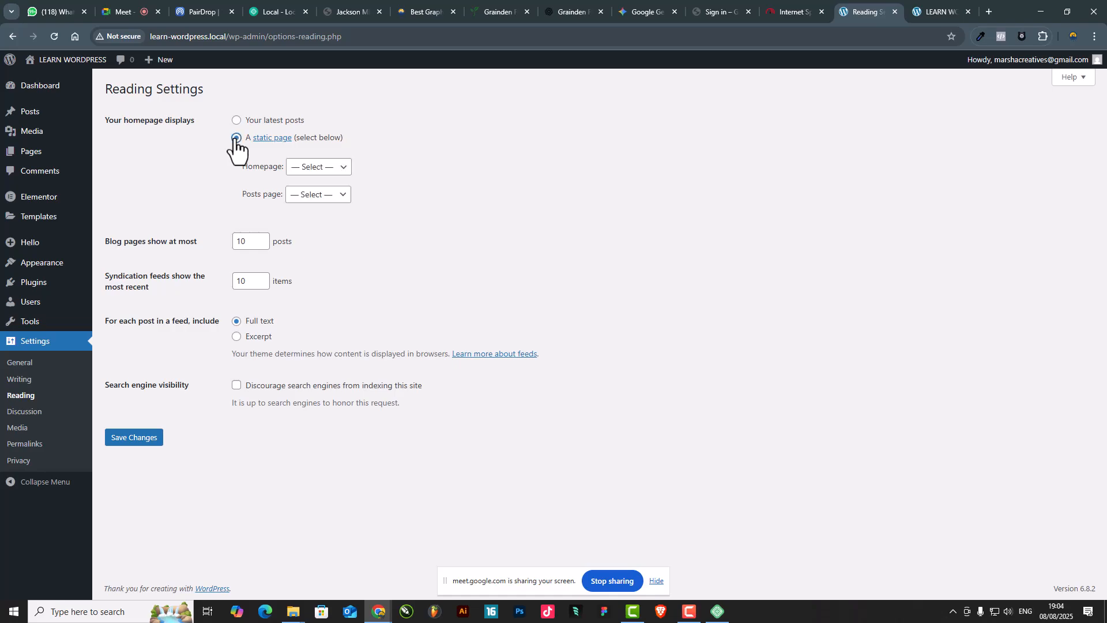
pyautogui.click(319, 167)
pyautogui.moveTo(236, 165); pyautogui.dragTo(279, 168)
pyautogui.click(316, 167)
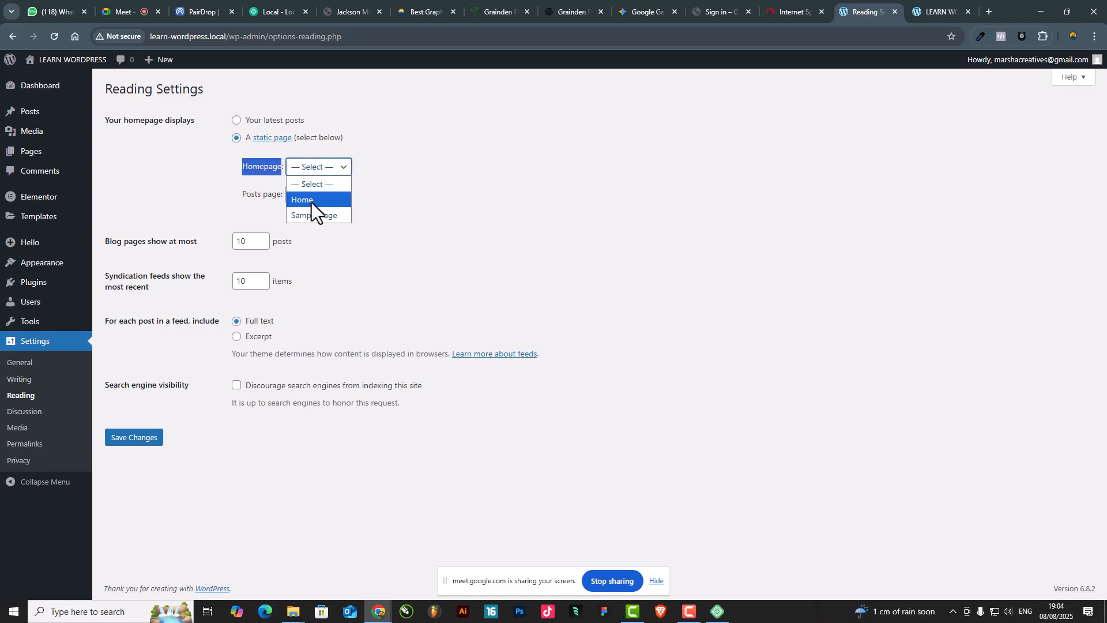
pyautogui.click(311, 201)
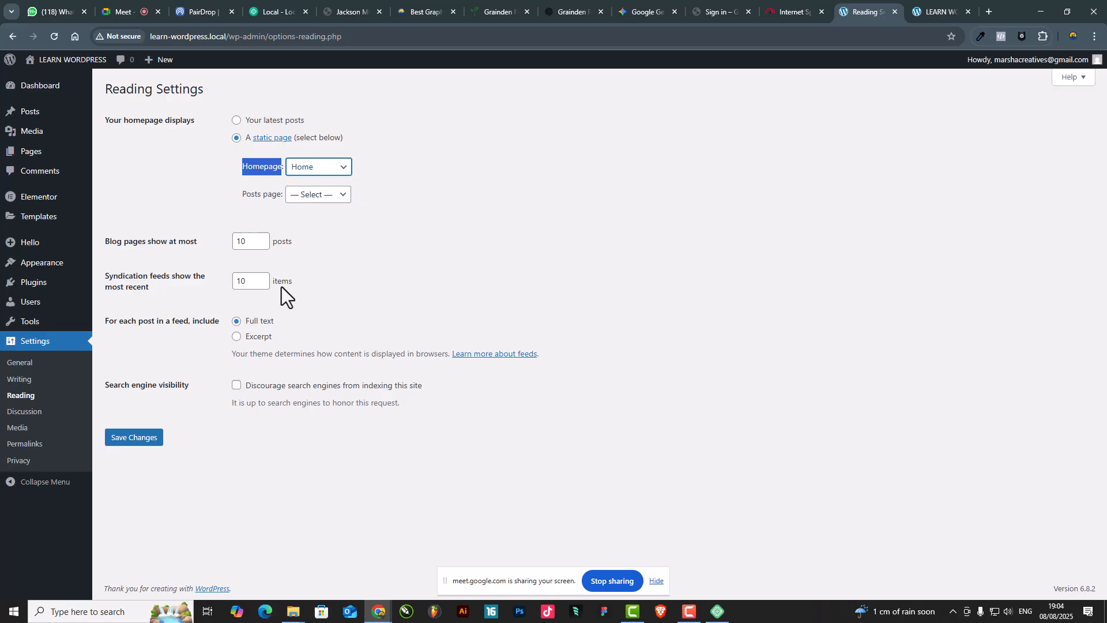
# Save the Reading settings with the static homepage selection
pyautogui.click(140, 440)
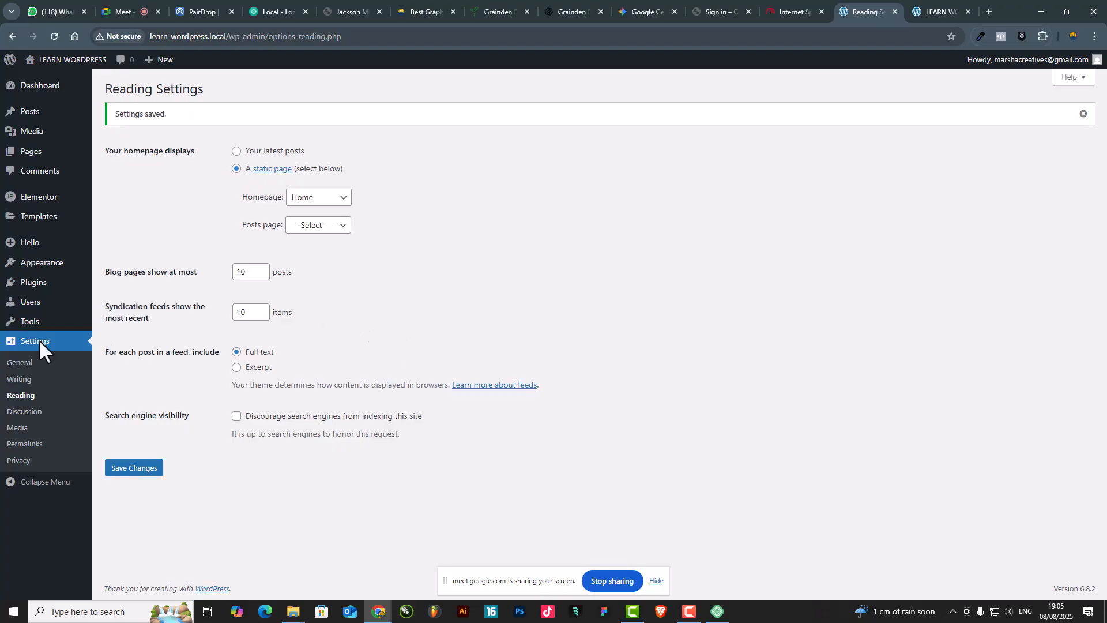
pyautogui.moveTo(39, 315)
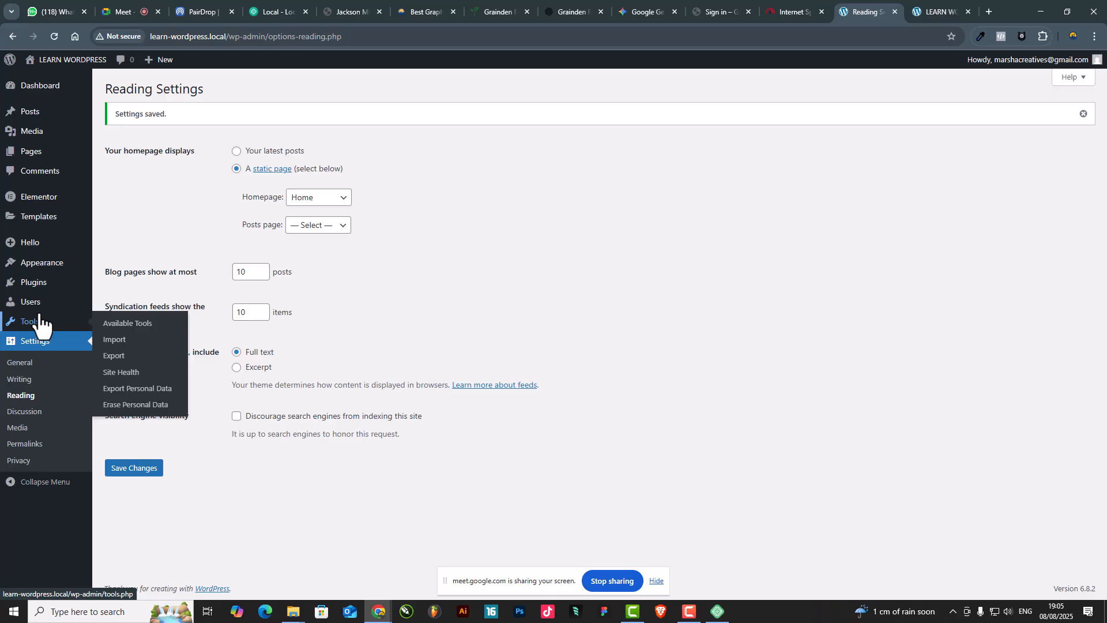
# Examine the Blog and Portfolio pages of the Marsha Creatives website as examples, and return to the Reading settings
pyautogui.click(438, 11)
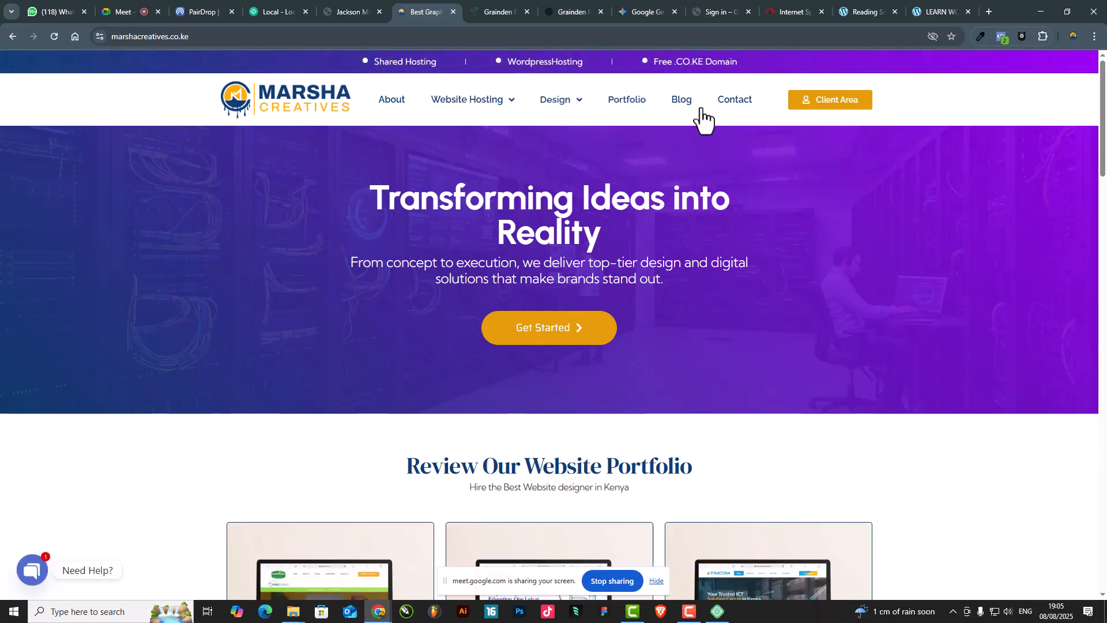
pyautogui.click(681, 113)
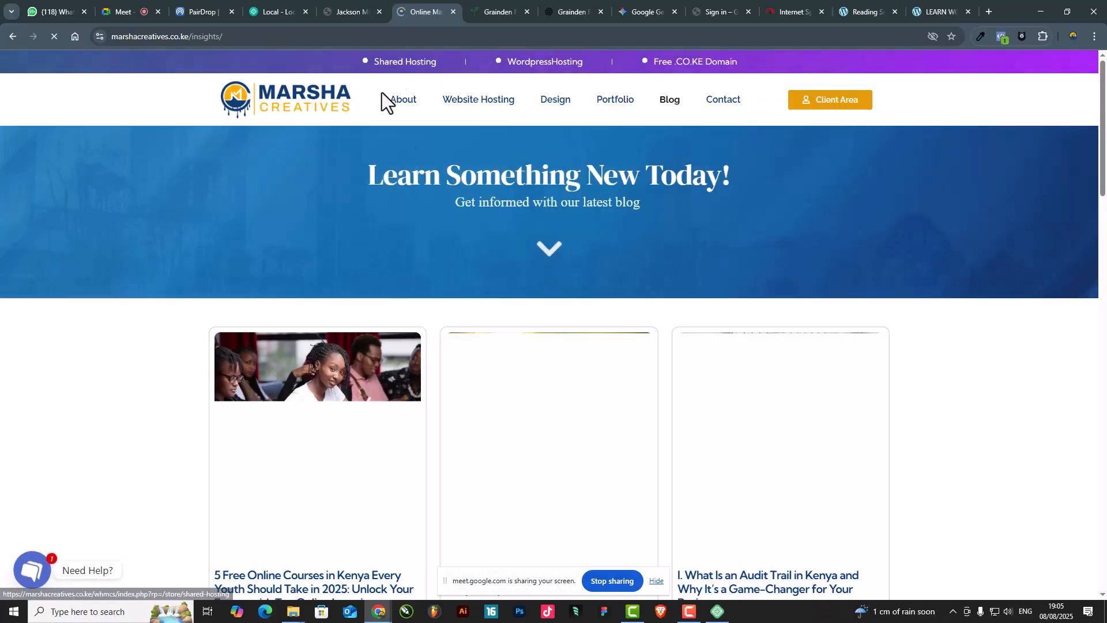
pyautogui.scroll(-10, 669, 285)
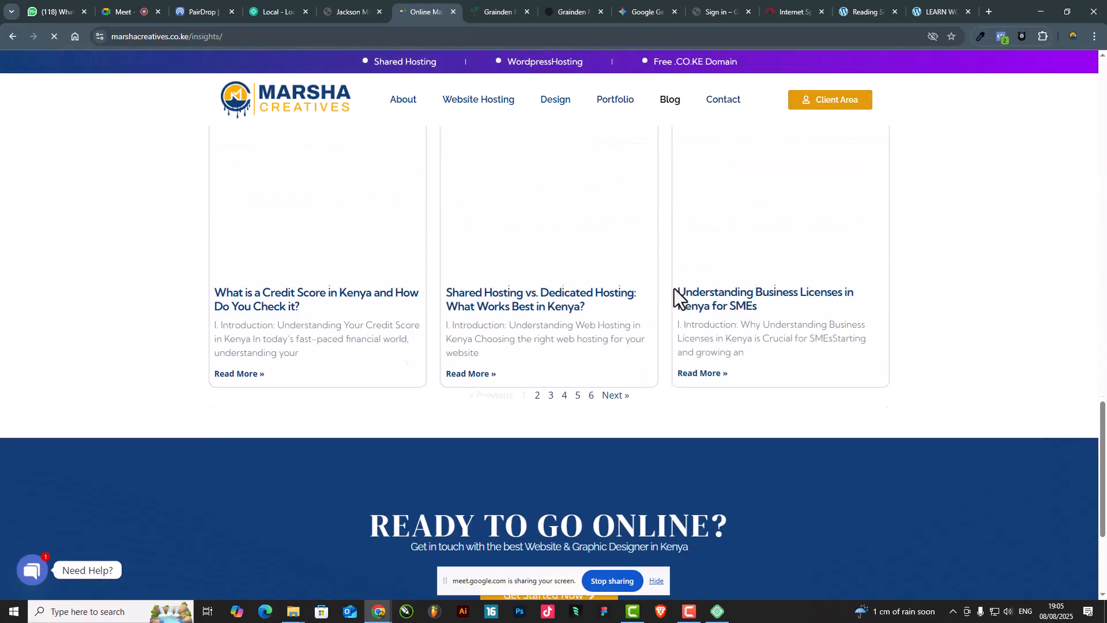
pyautogui.scroll(4, 664, 259)
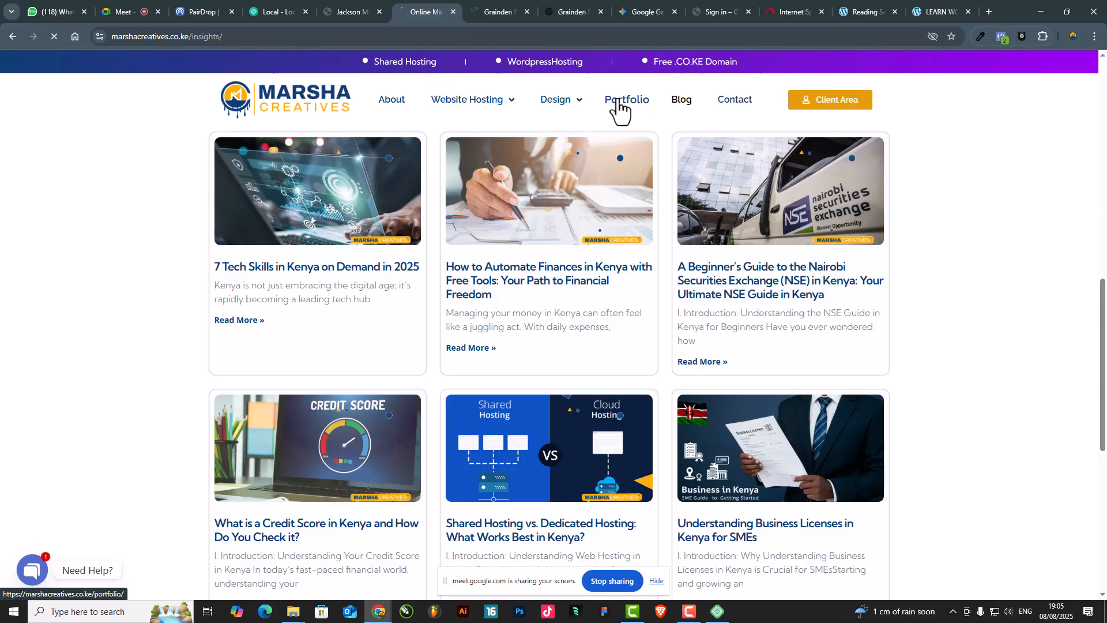
pyautogui.click(619, 104)
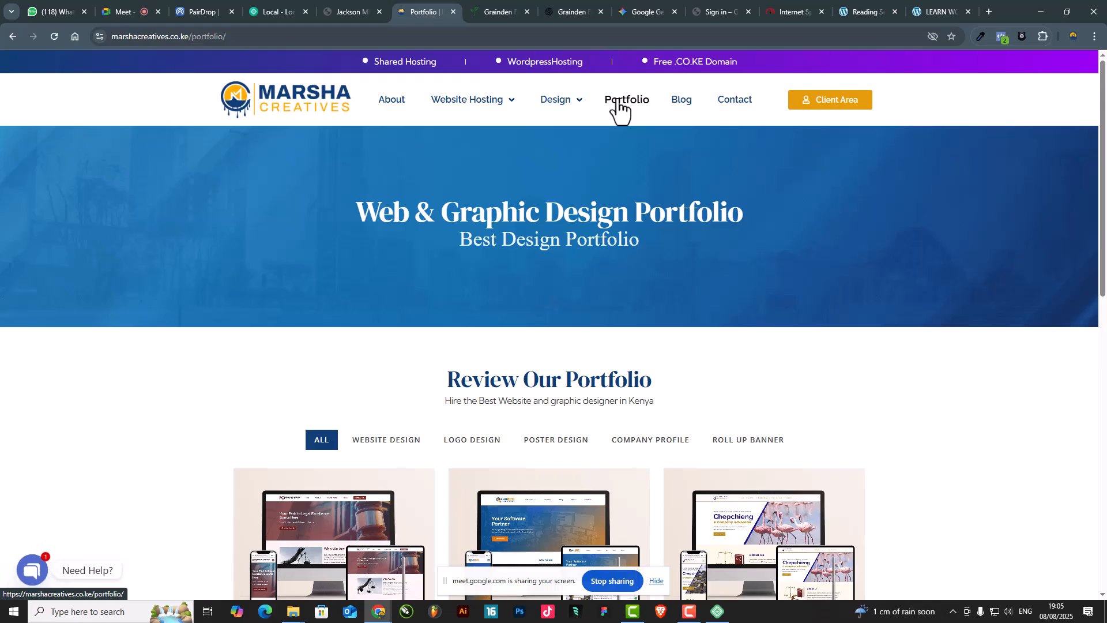
pyautogui.click(926, 2)
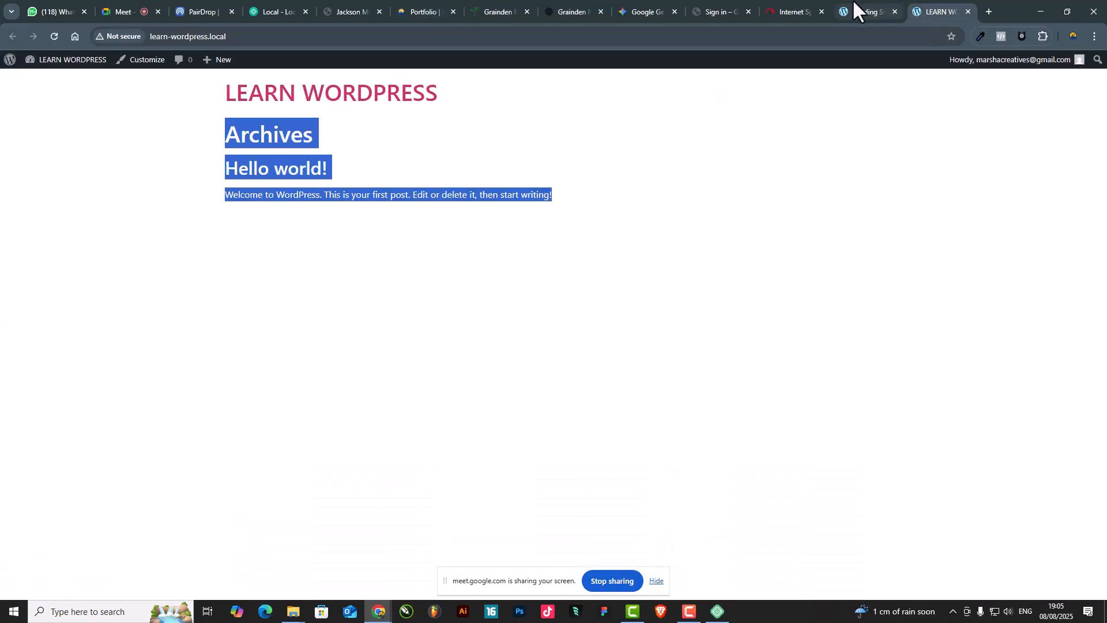
pyautogui.click(854, 4)
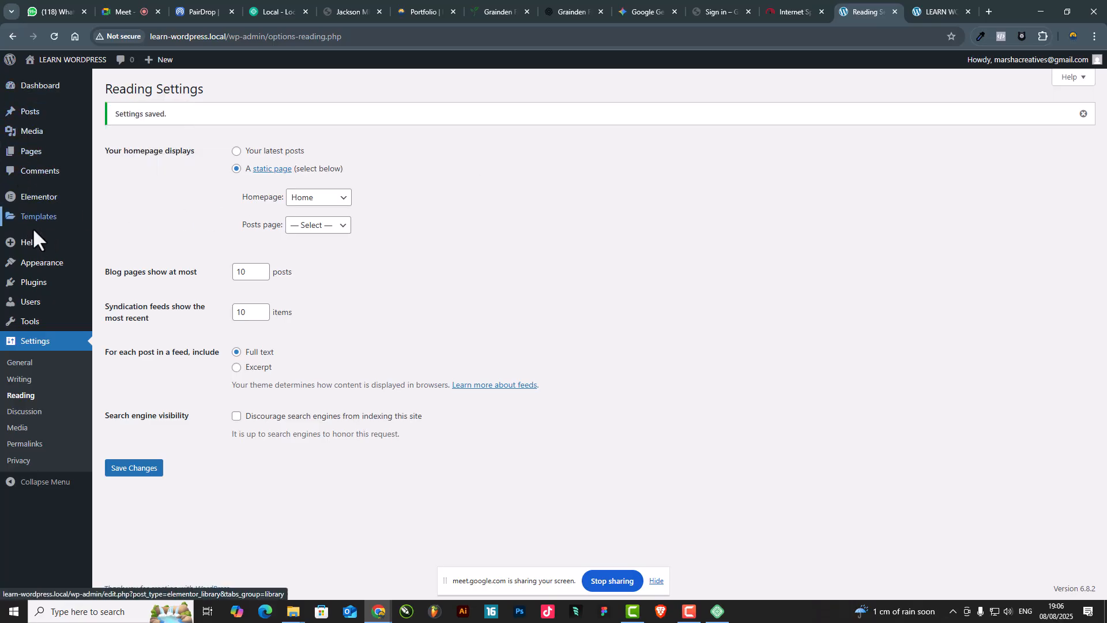
# Open the Home page from the pages list in the Elementor editor, dismissing the notification and the Structure window
pyautogui.click(29, 154)
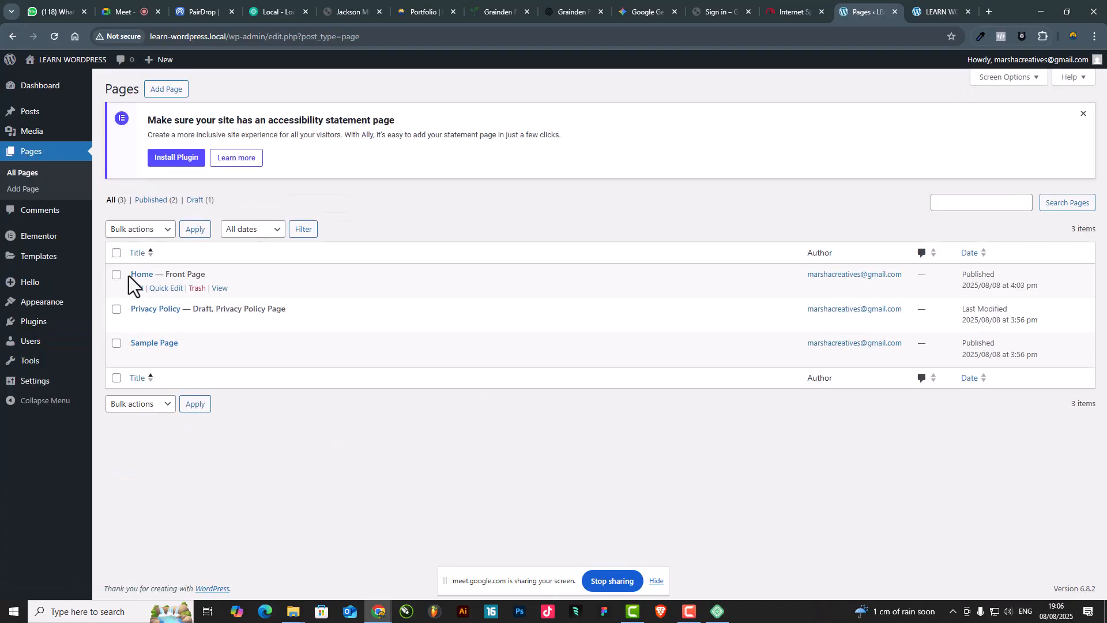
pyautogui.click(140, 275)
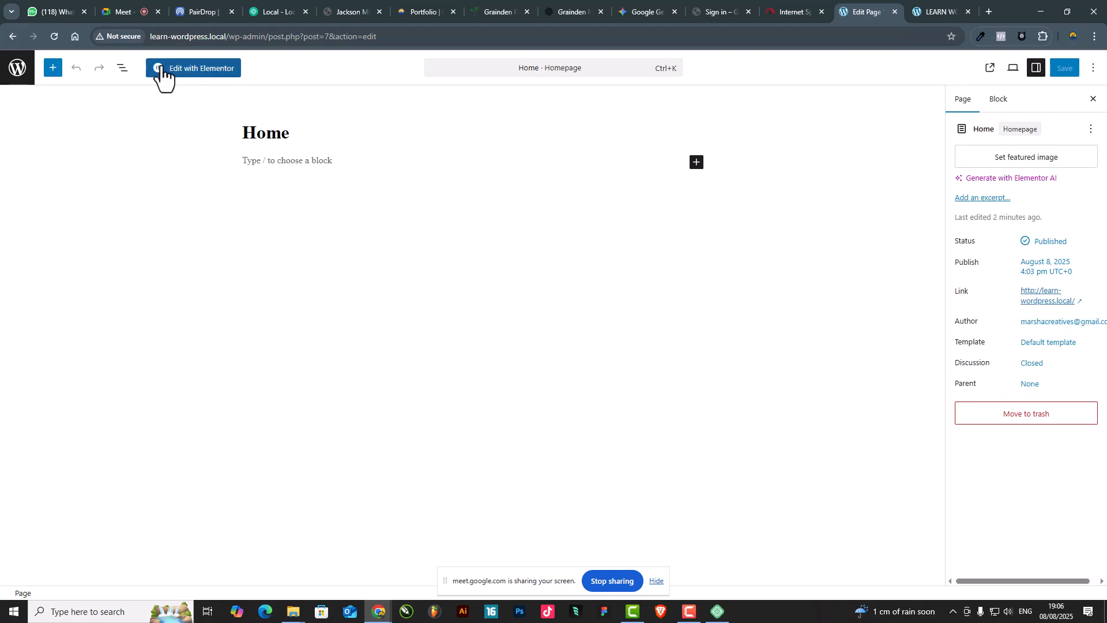
pyautogui.click(199, 70)
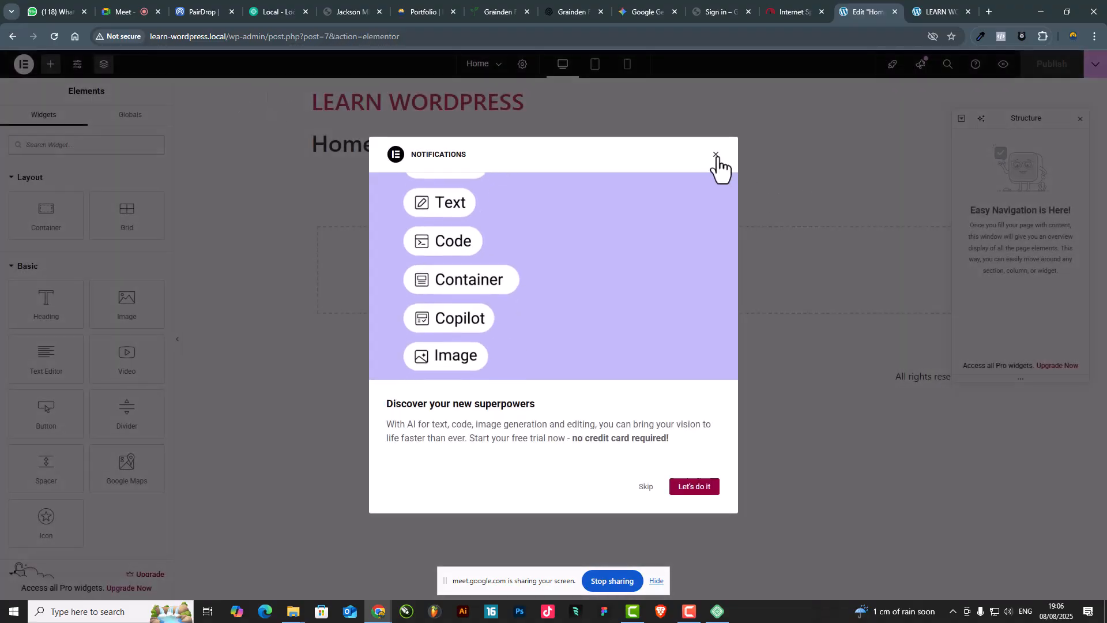
pyautogui.click(716, 156)
pyautogui.click(1081, 118)
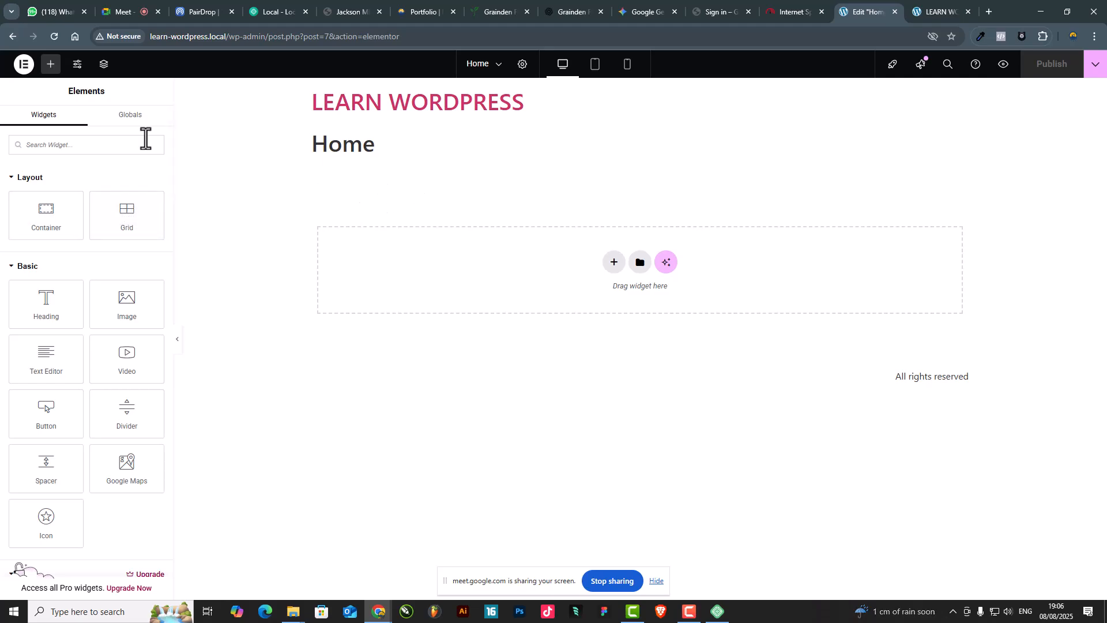
# Open the Home page's WordPress editor in a new browser tab and place that tab before the Elementor one
pyautogui.click(24, 64)
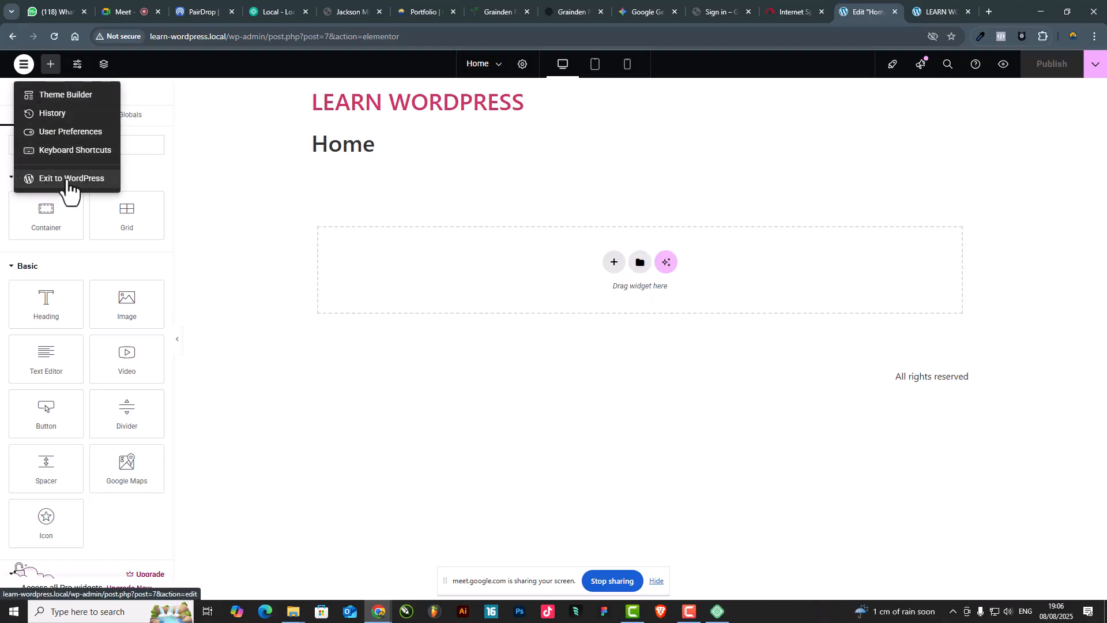
pyautogui.rightClick(91, 181)
pyautogui.click(123, 191)
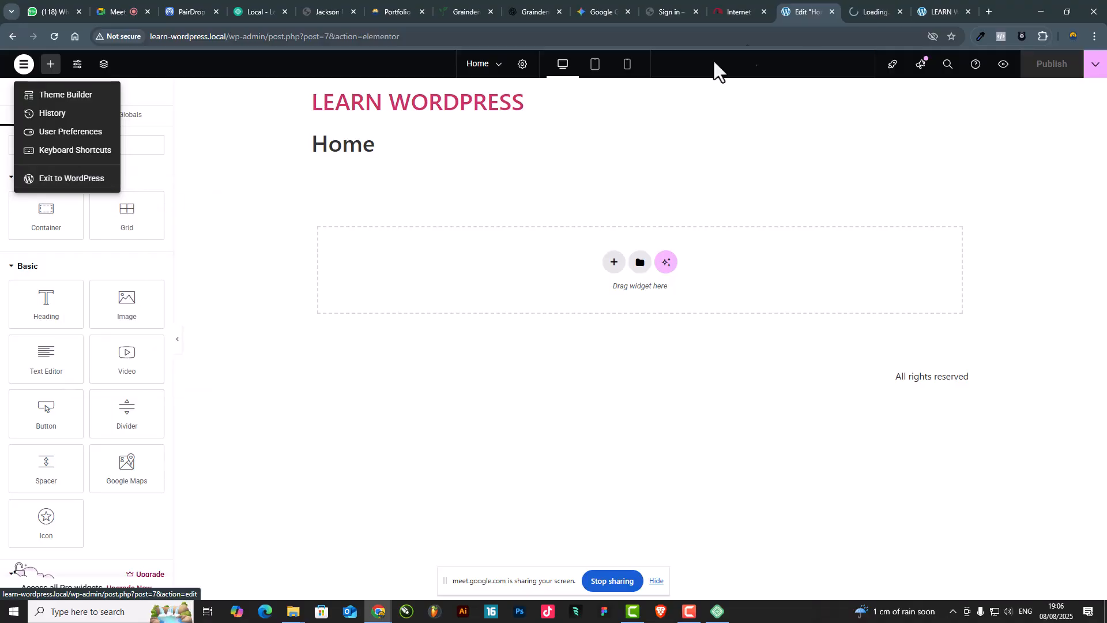
pyautogui.moveTo(866, 1); pyautogui.dragTo(804, 2)
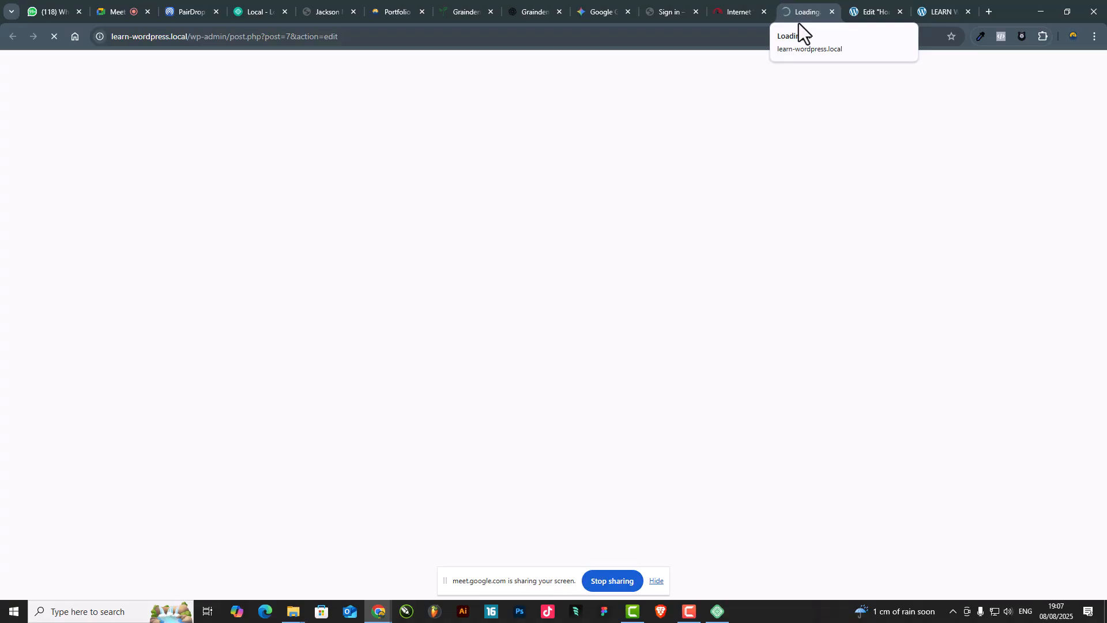
pyautogui.click(863, 1)
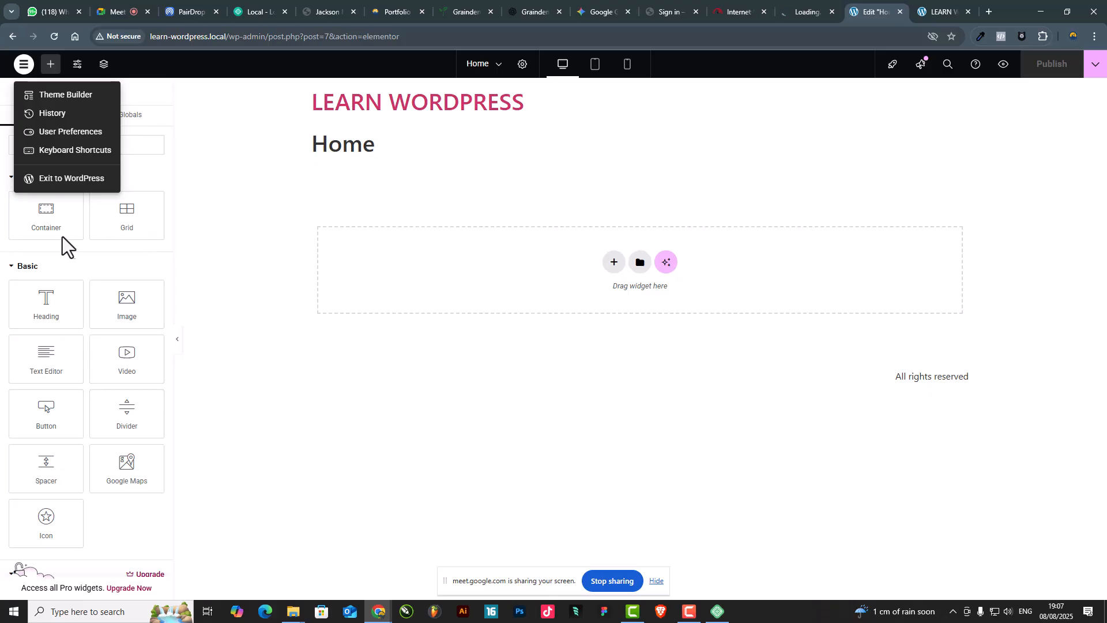
pyautogui.click(784, 1)
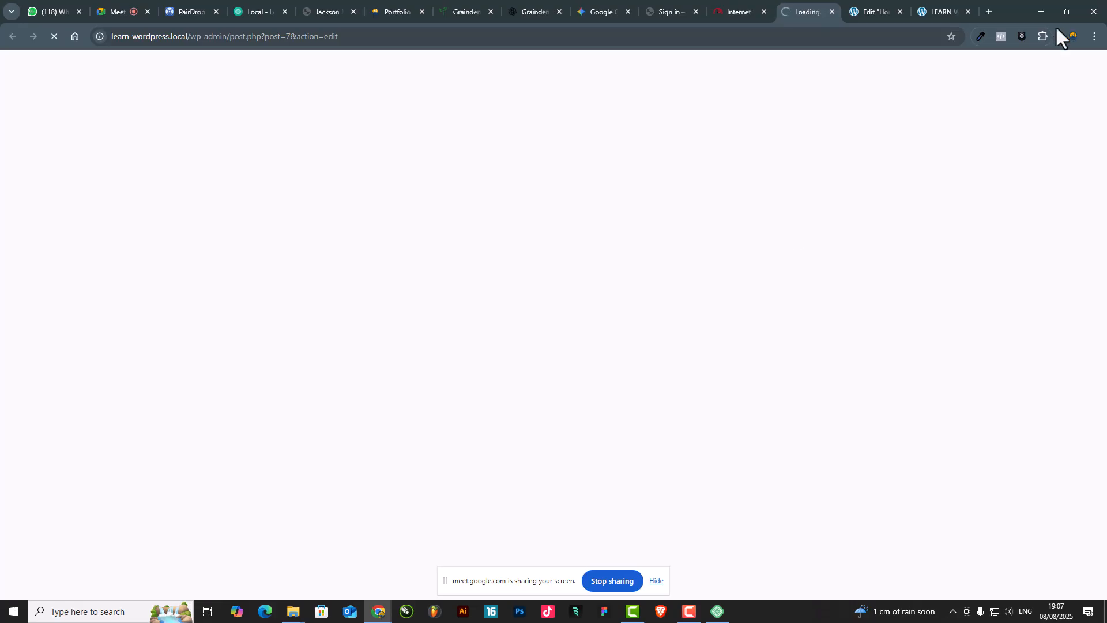
pyautogui.click(871, 8)
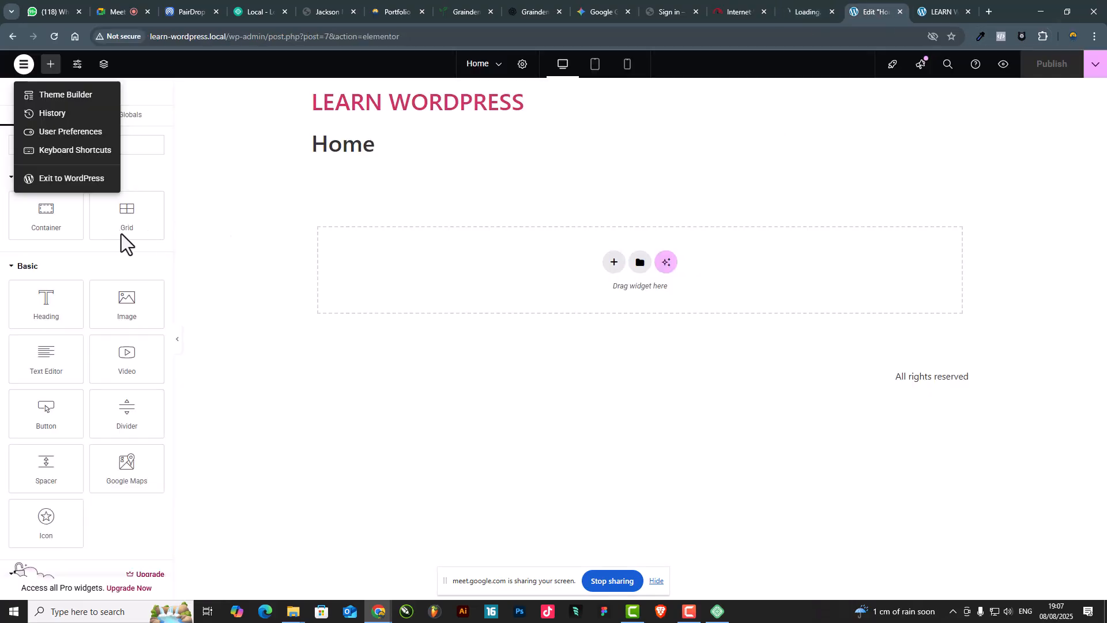
pyautogui.click(80, 205)
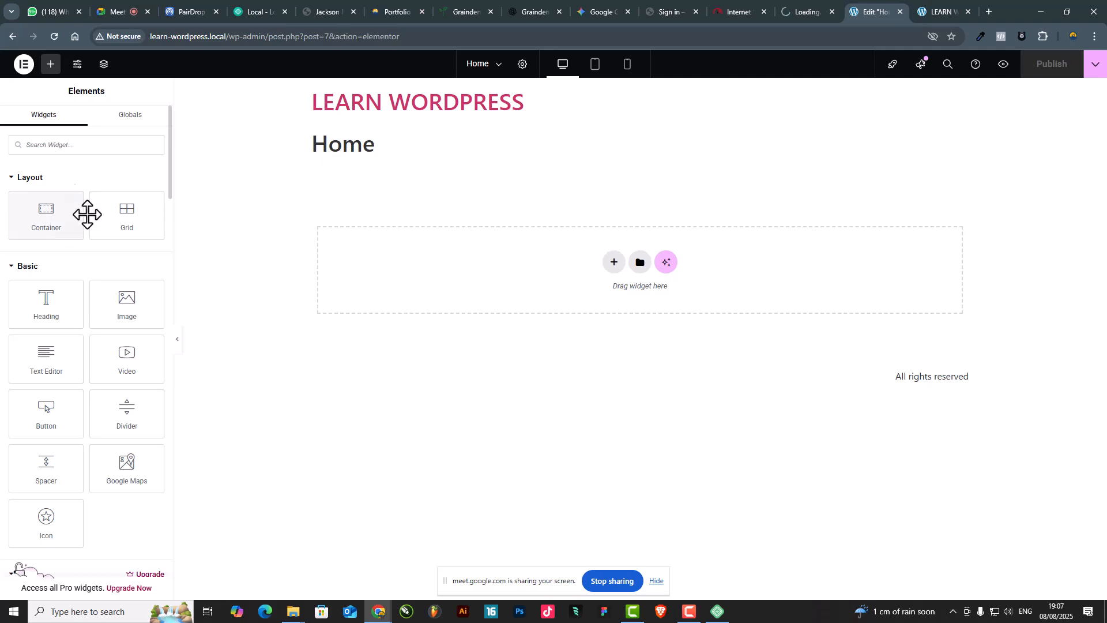
pyautogui.click(793, 12)
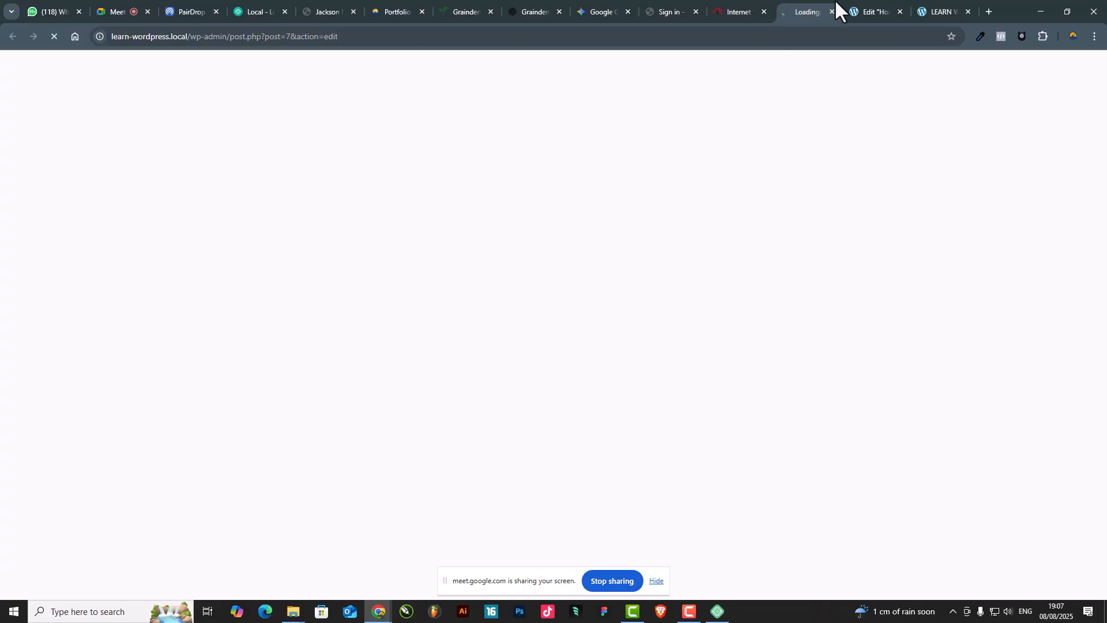
pyautogui.click(871, 11)
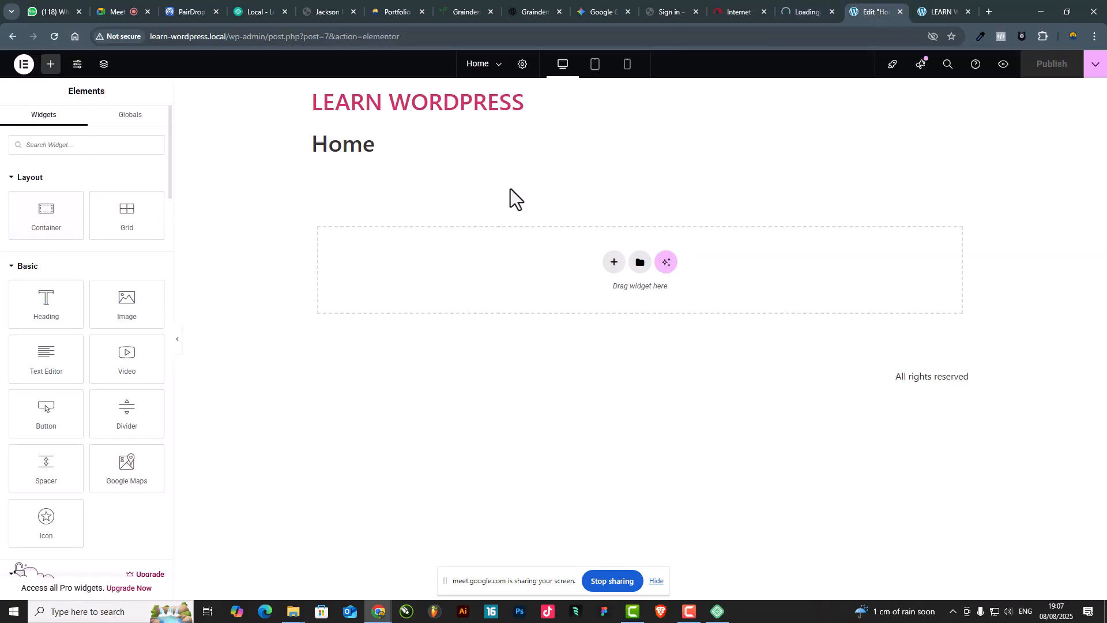
pyautogui.click(808, 4)
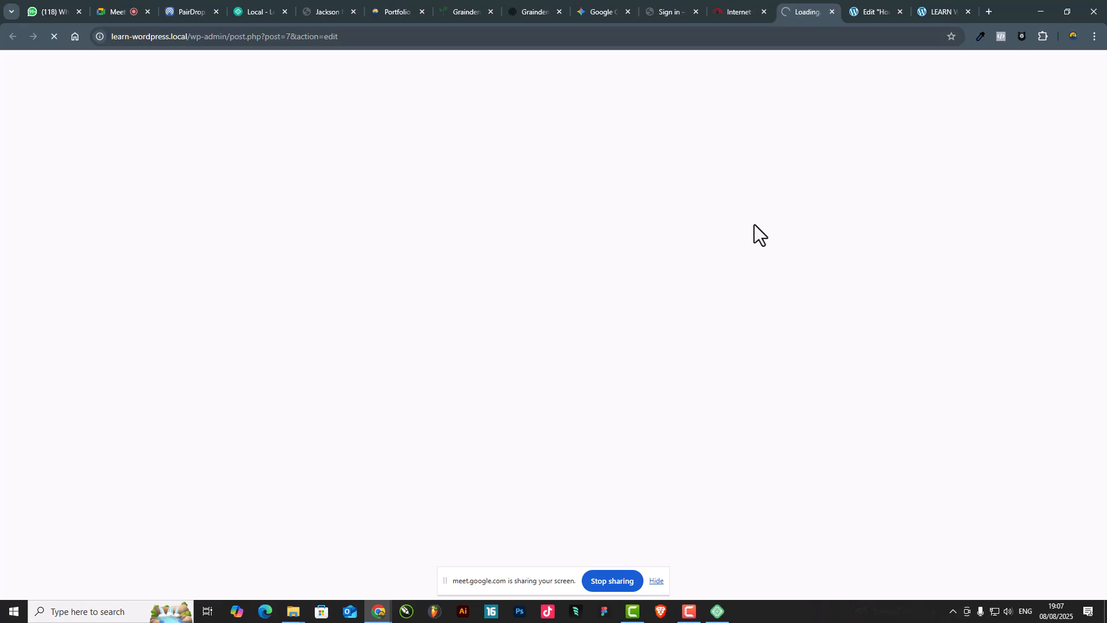
pyautogui.click(865, 1)
pyautogui.click(933, 1)
pyautogui.click(875, 1)
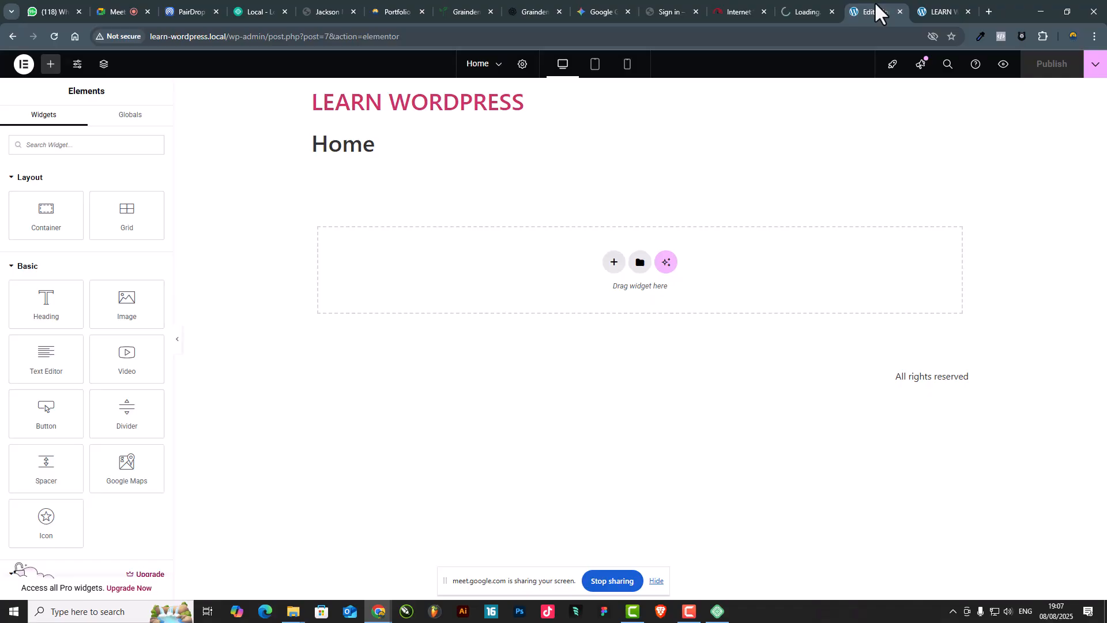
pyautogui.click(930, 11)
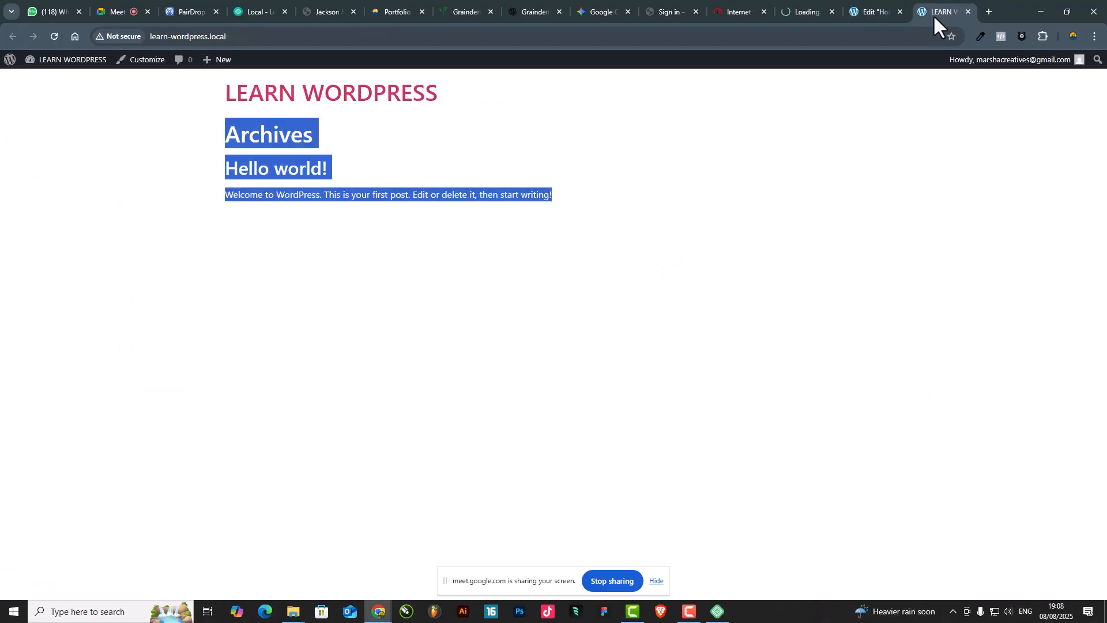
pyautogui.click(851, 2)
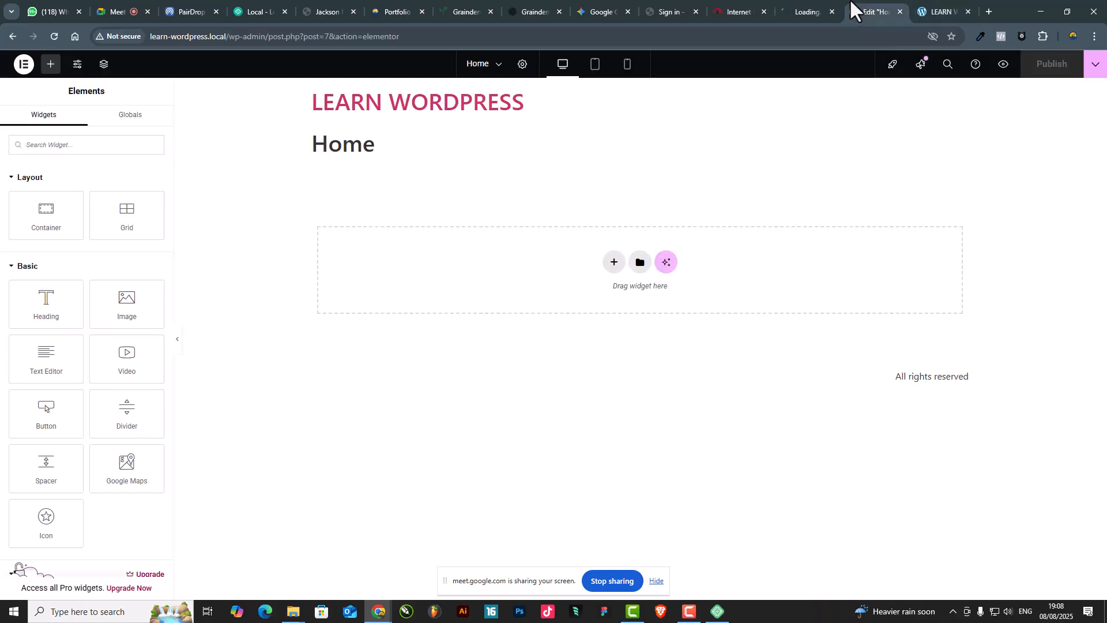
pyautogui.click(945, 2)
pyautogui.click(865, 1)
pyautogui.click(803, 2)
pyautogui.click(871, 2)
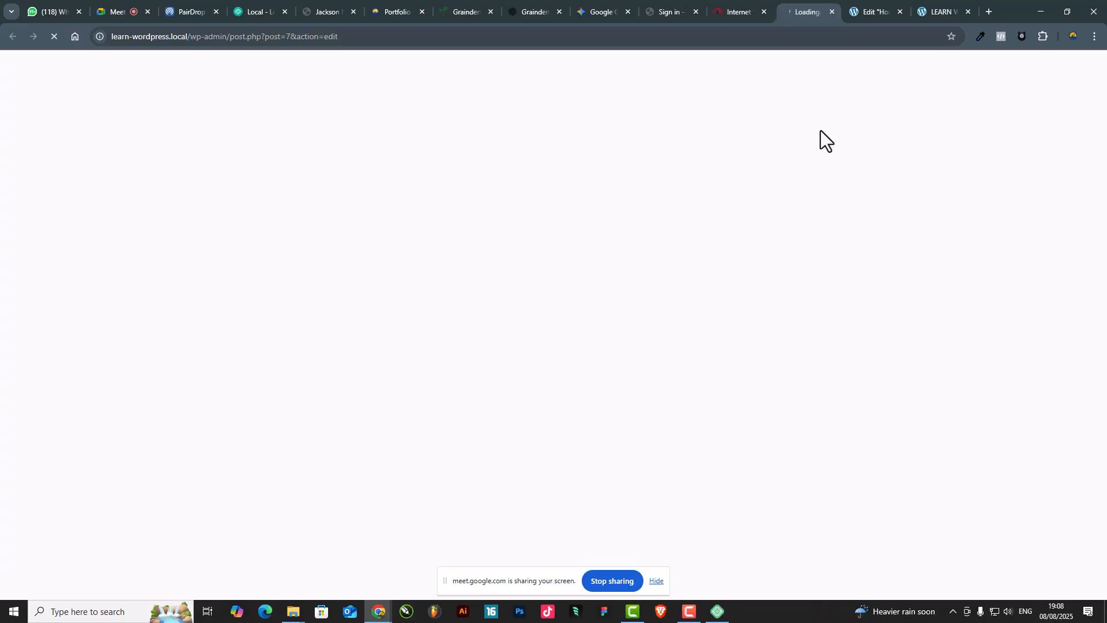
# Add a Heading widget to the empty Home page area in Elementor and set its title to "Leran Wordpress"
pyautogui.click(858, 4)
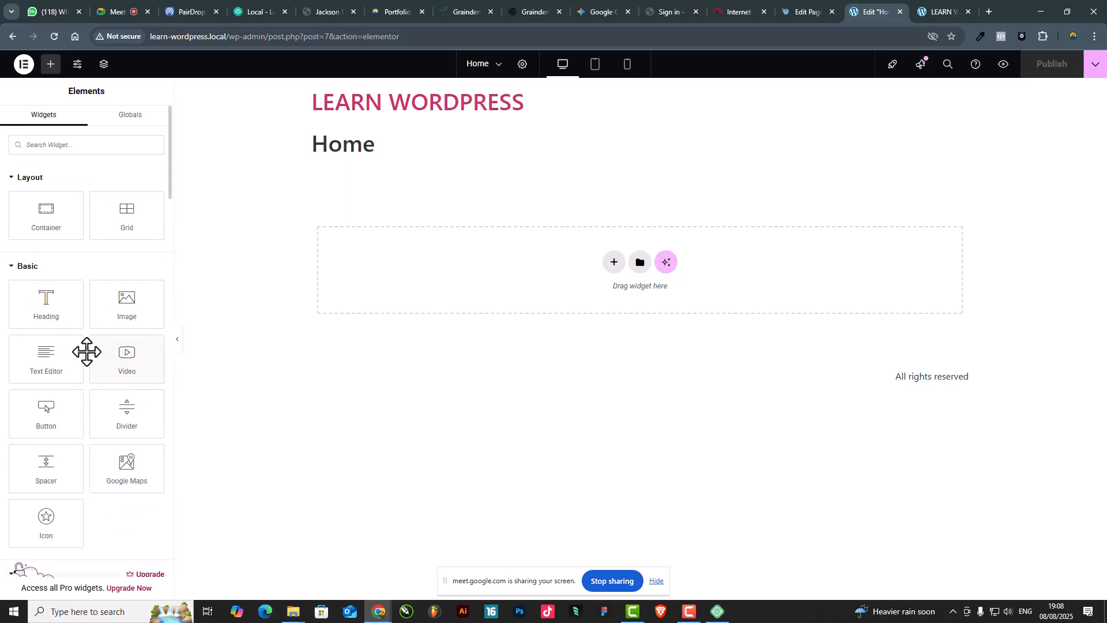
pyautogui.moveTo(29, 300); pyautogui.dragTo(595, 267)
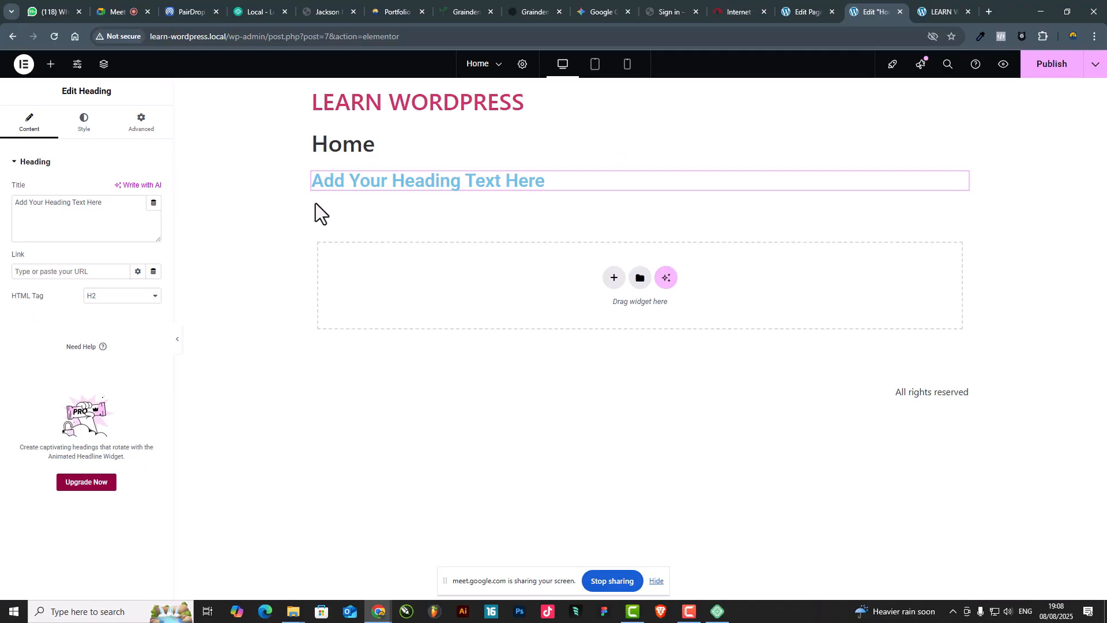
pyautogui.moveTo(114, 200); pyautogui.dragTo(3, 211)
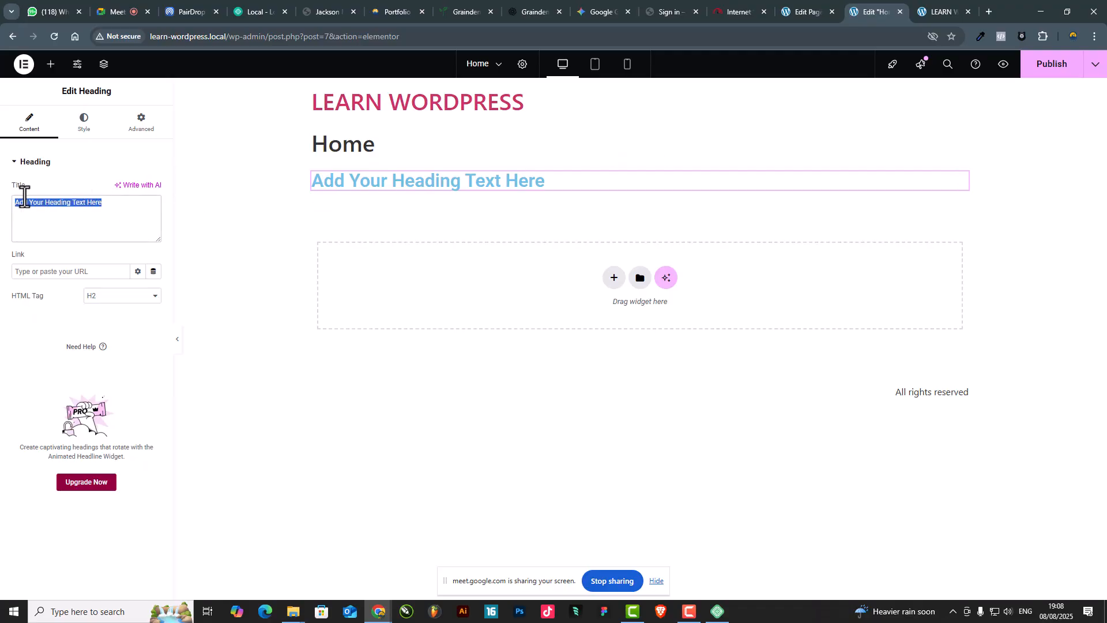
pyautogui.write('Leran Wordpress')
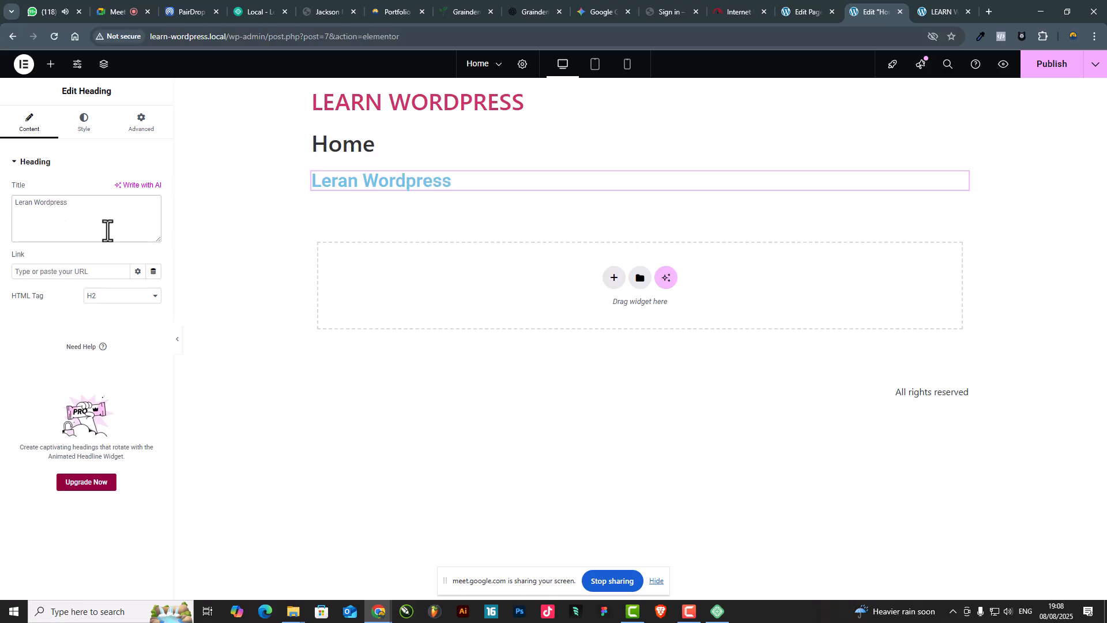
pyautogui.moveTo(76, 222); pyautogui.dragTo(7, 218)
pyautogui.click(113, 206)
# Give the "Leran Wordpress" heading a near-black custom text color and switch its typography to custom
pyautogui.click(85, 122)
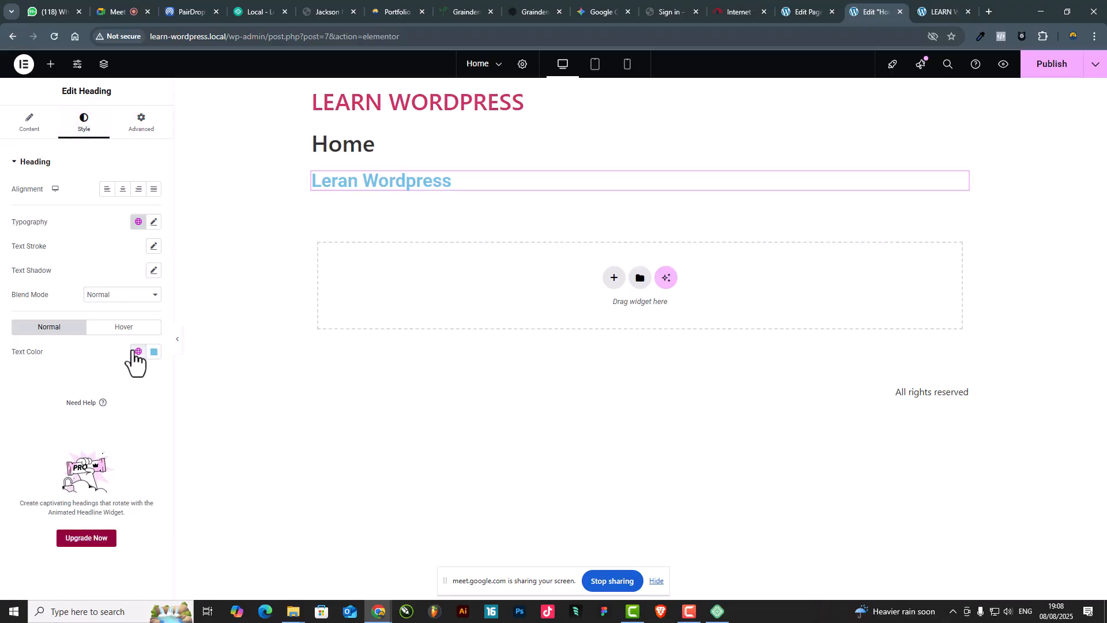
pyautogui.click(138, 352)
pyautogui.click(36, 475)
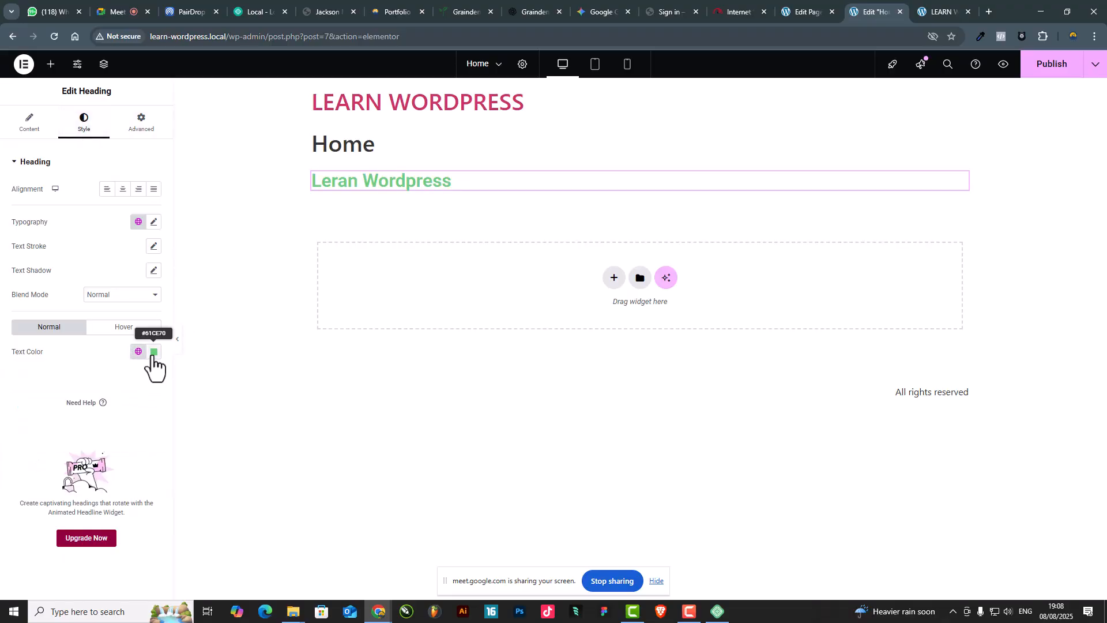
pyautogui.click(154, 352)
pyautogui.moveTo(170, 445); pyautogui.dragTo(225, 493)
pyautogui.click(41, 437)
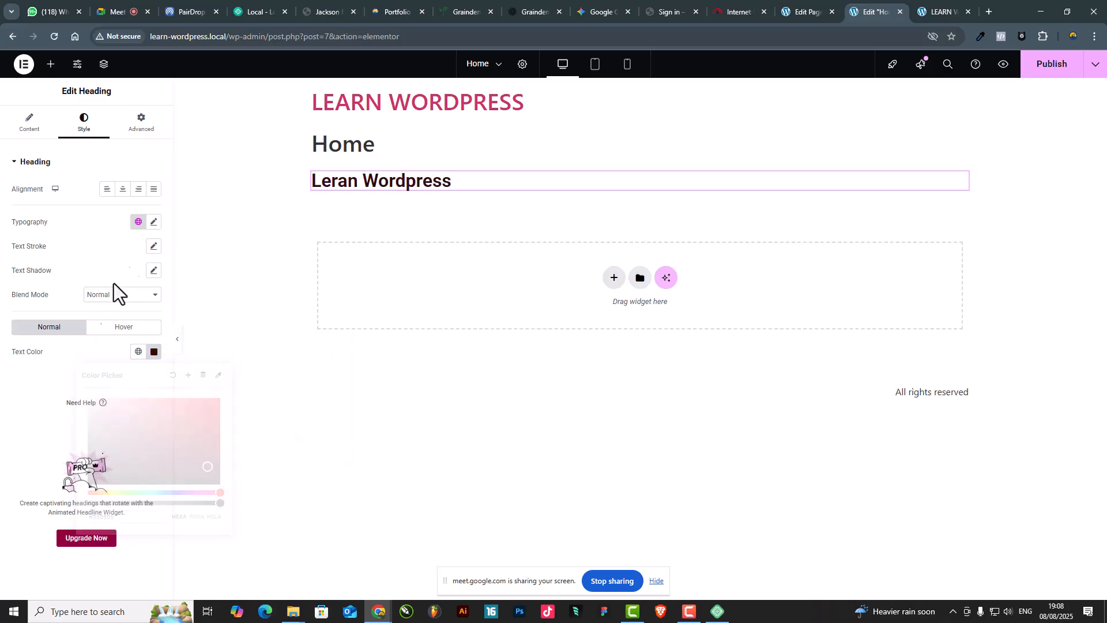
pyautogui.click(152, 223)
pyautogui.click(81, 216)
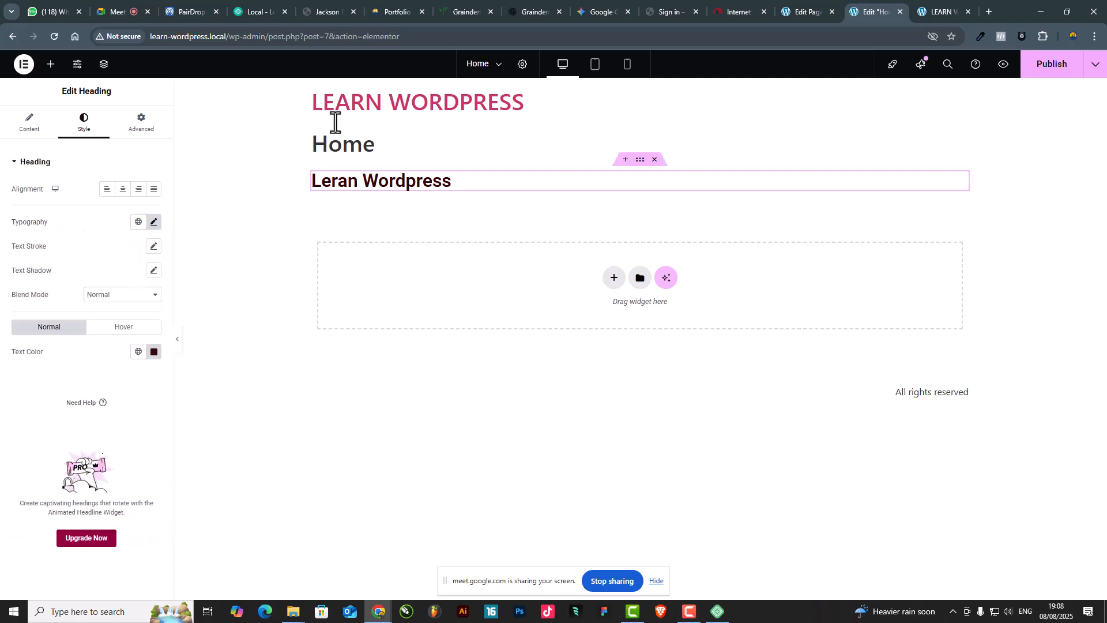
# Return the Home page's WordPress editor tab to the dashboard's pages list, and show the widget list in the Elementor editor tab
pyautogui.click(803, 8)
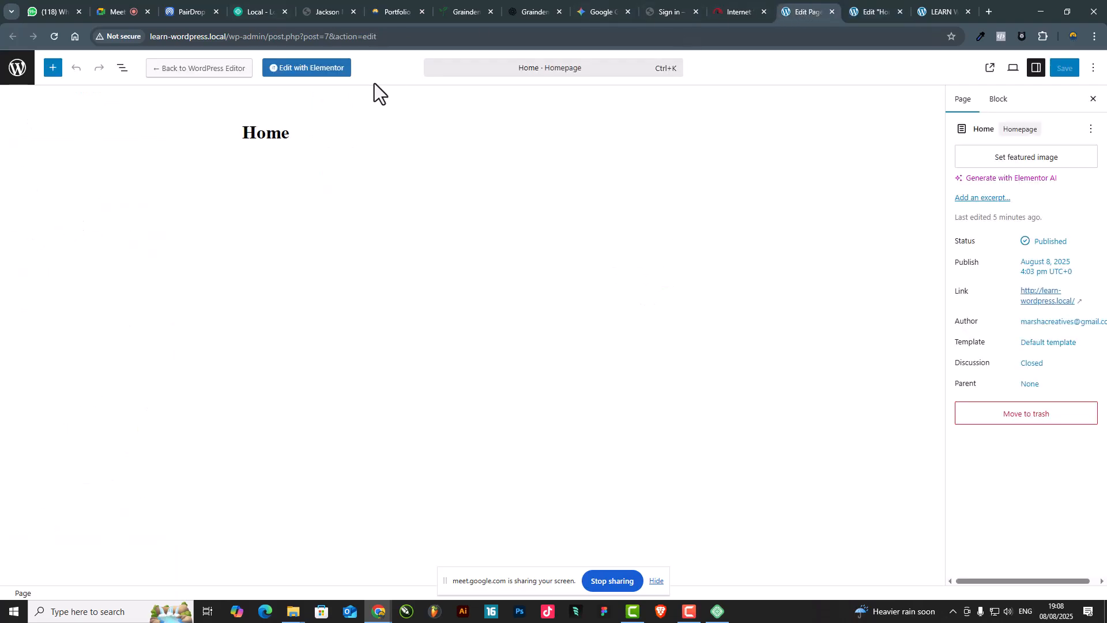
pyautogui.click(8, 78)
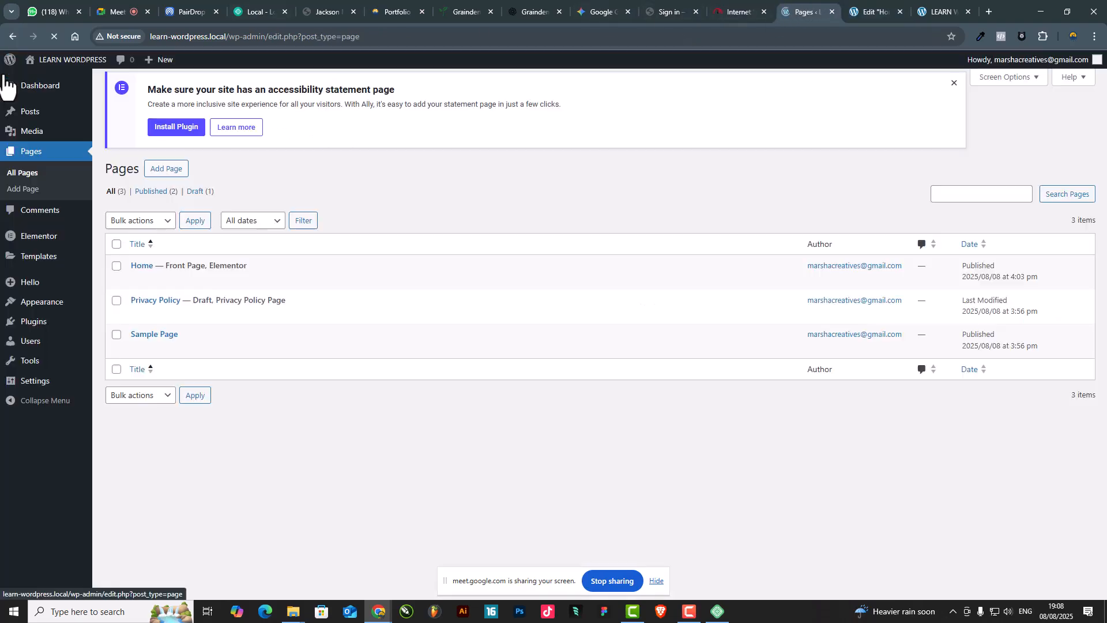
pyautogui.moveTo(39, 364)
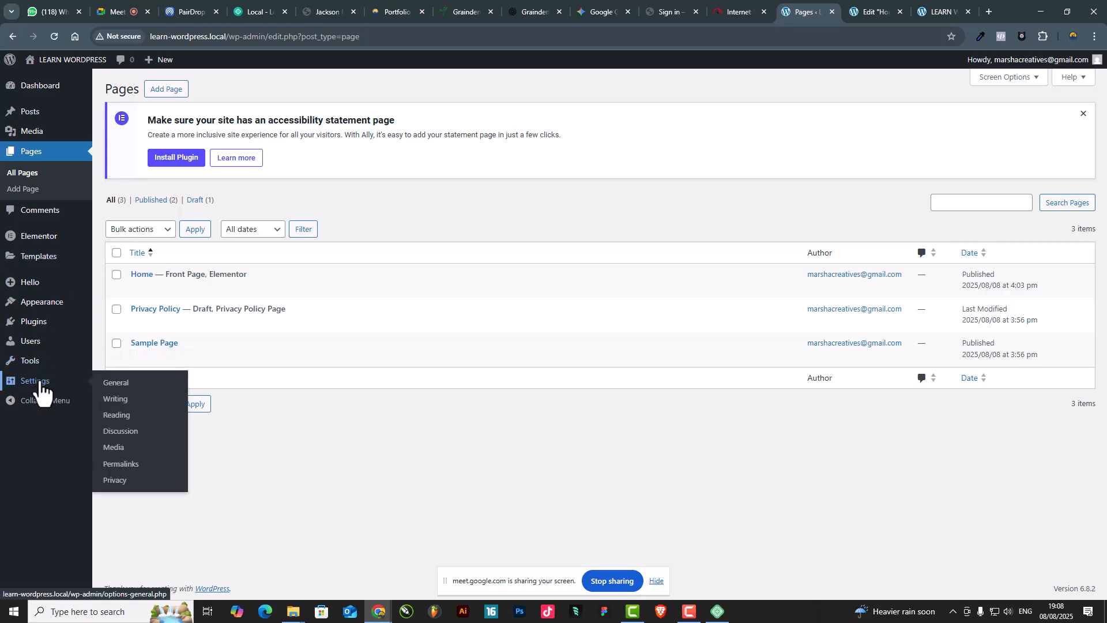
pyautogui.click(870, 11)
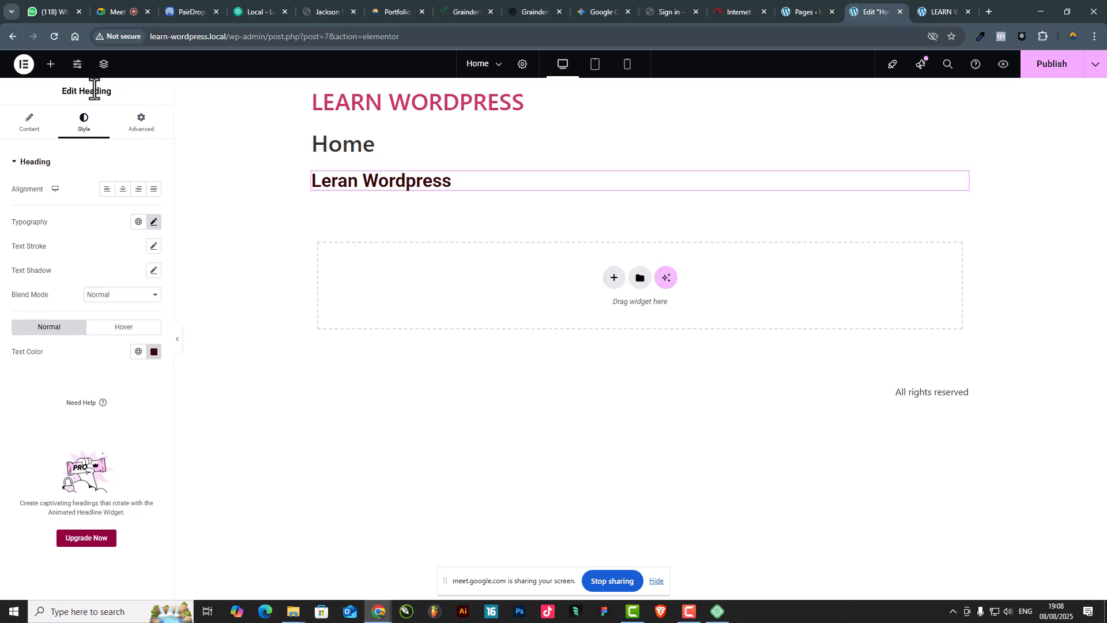
pyautogui.click(51, 65)
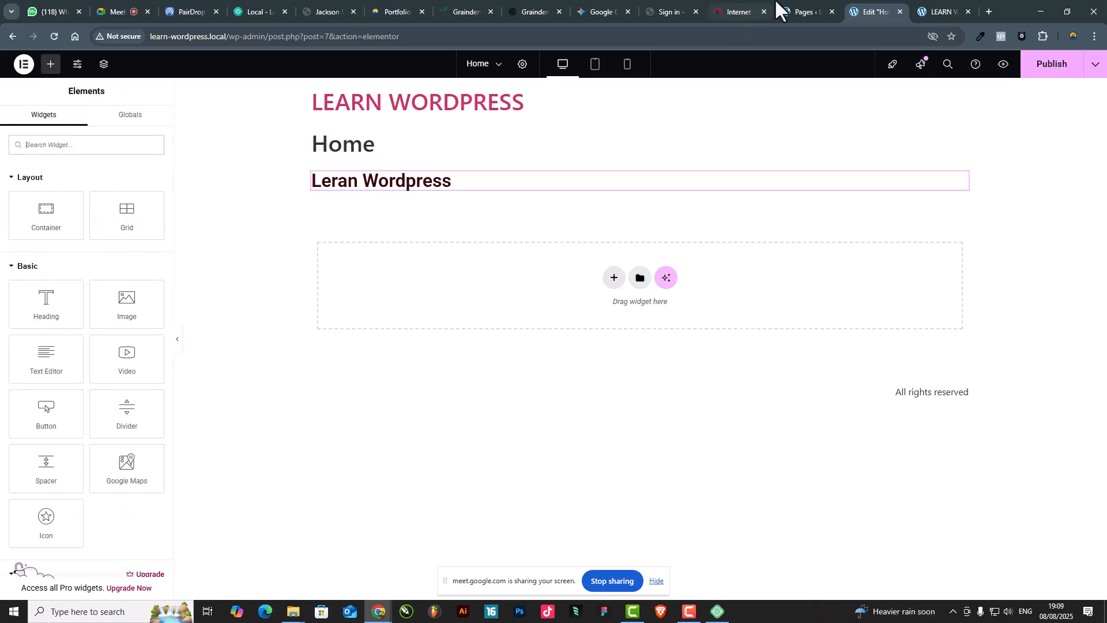
# Open Elementor's settings from the WordPress dashboard and show its features down to the Container entry
pyautogui.click(801, 2)
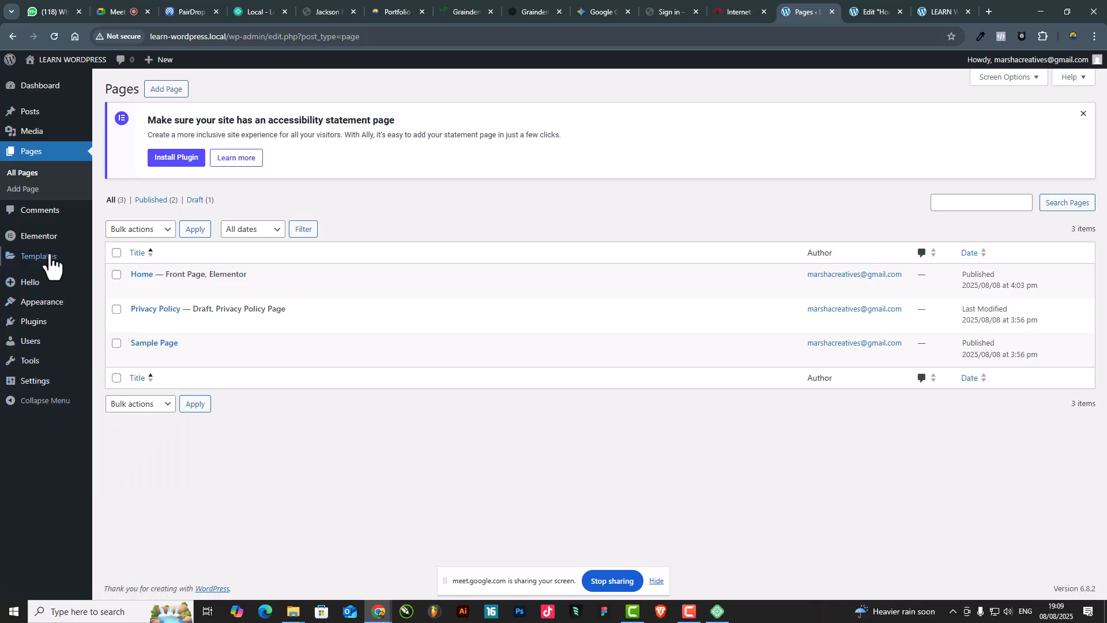
pyautogui.moveTo(44, 241)
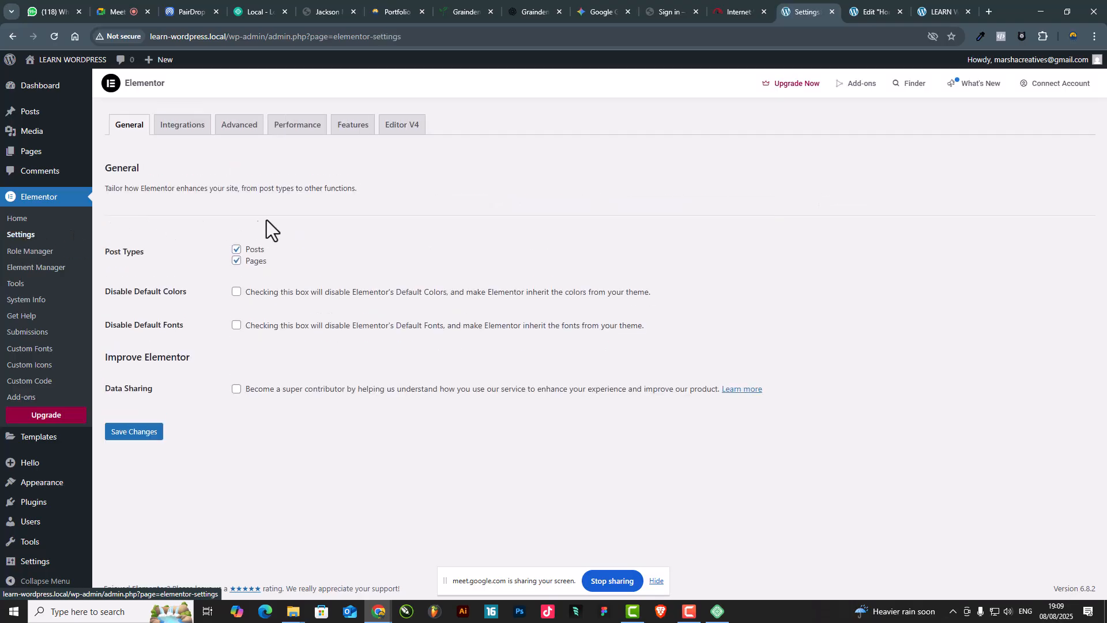
pyautogui.click(337, 128)
pyautogui.scroll(-5, 353, 324)
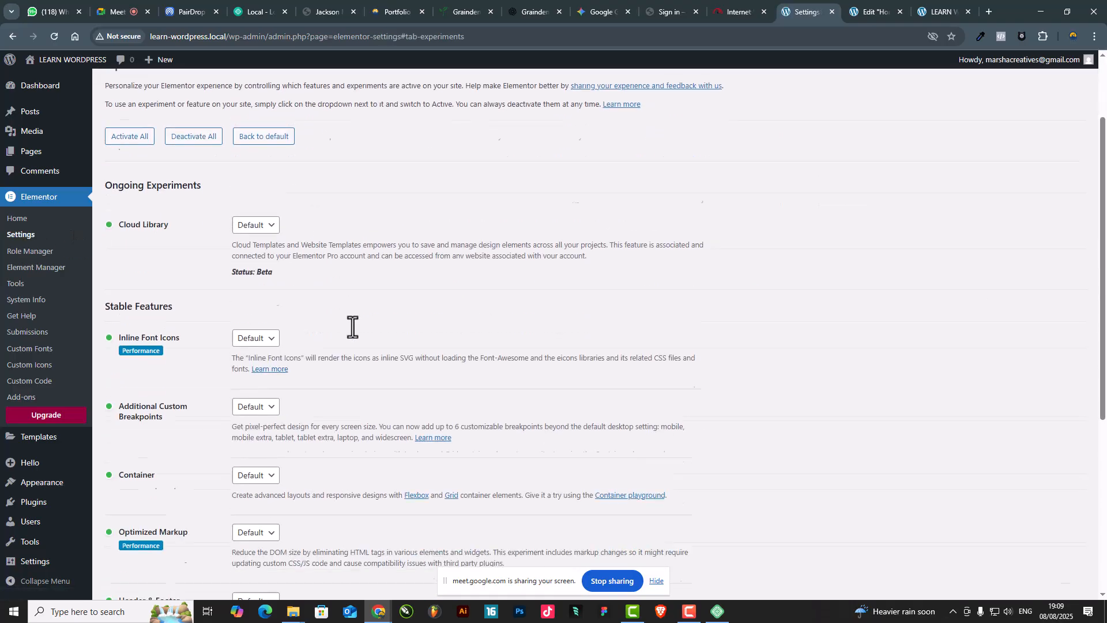
pyautogui.scroll(-2, 353, 326)
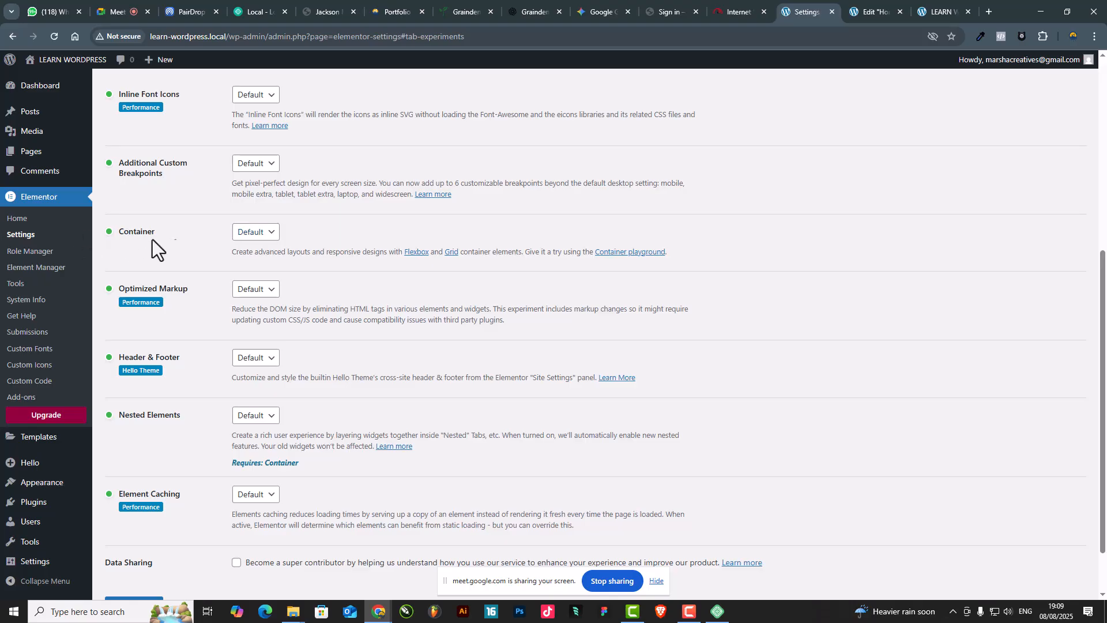
# Set Elementor's Container feature to Inactive, confirm deactivating the dependent Nested Elements feature, and save the changes
pyautogui.click(271, 242)
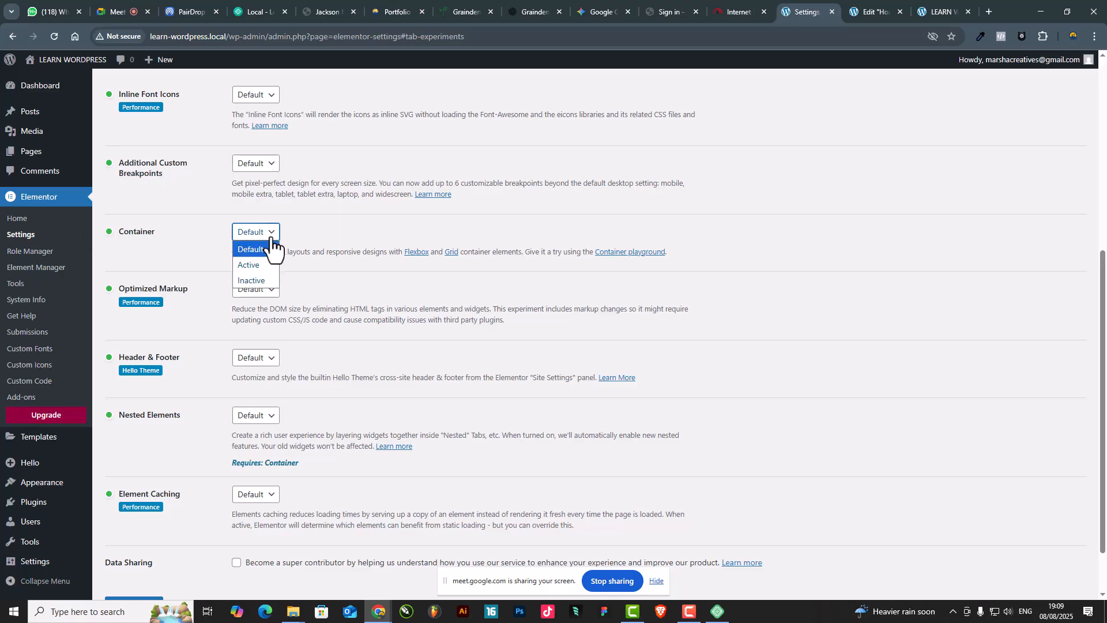
pyautogui.click(255, 281)
pyautogui.click(636, 355)
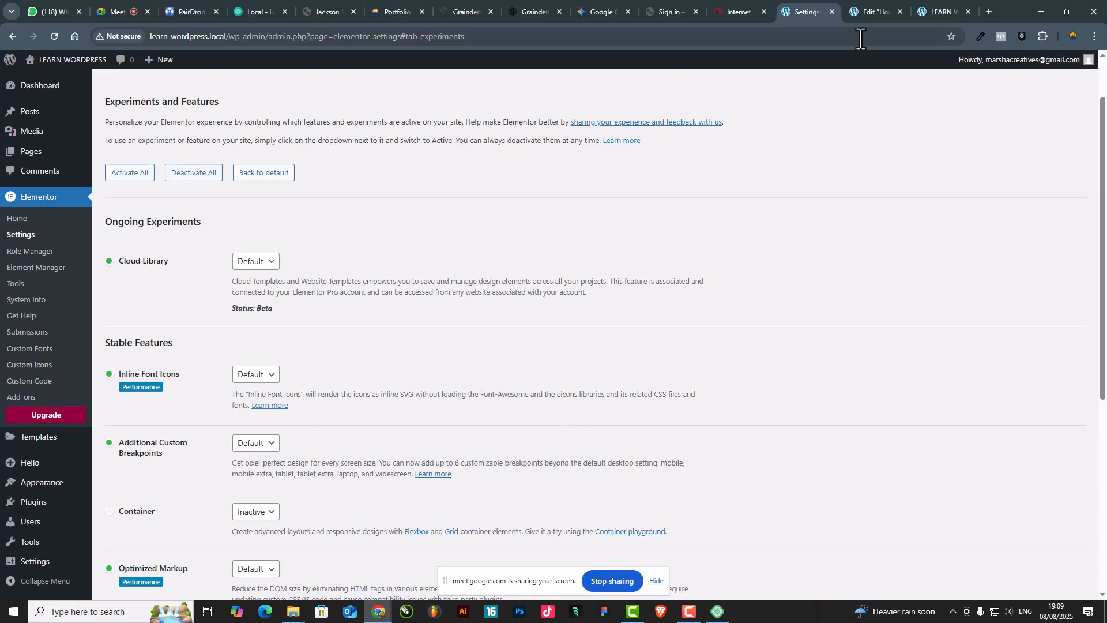
pyautogui.scroll(-5, 346, 369)
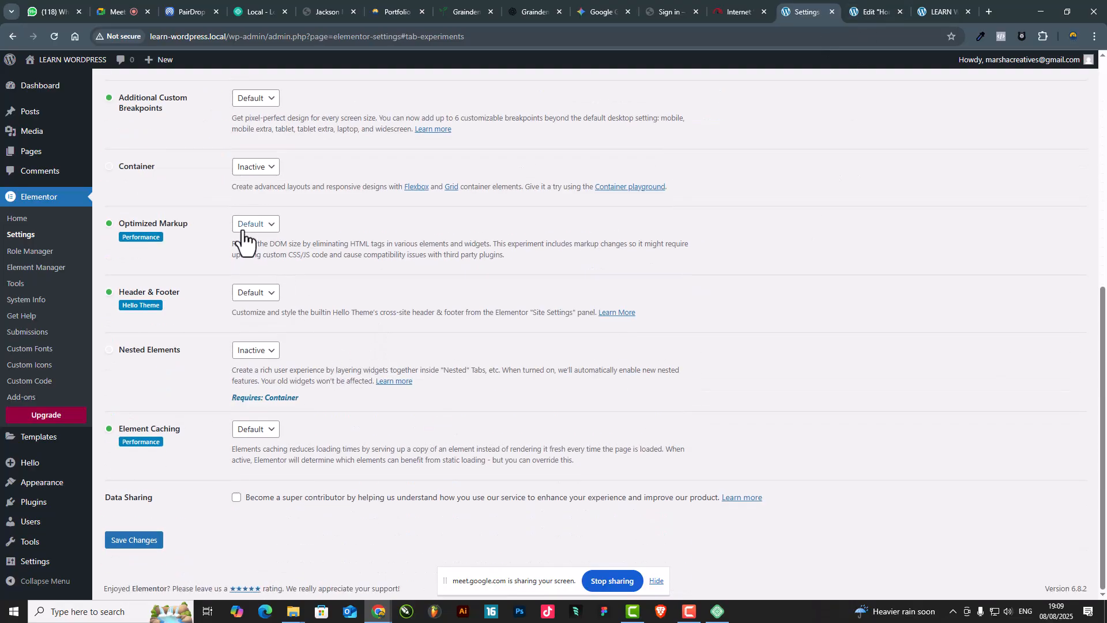
pyautogui.scroll(1, 245, 230)
pyautogui.scroll(-1, 173, 323)
pyautogui.click(130, 540)
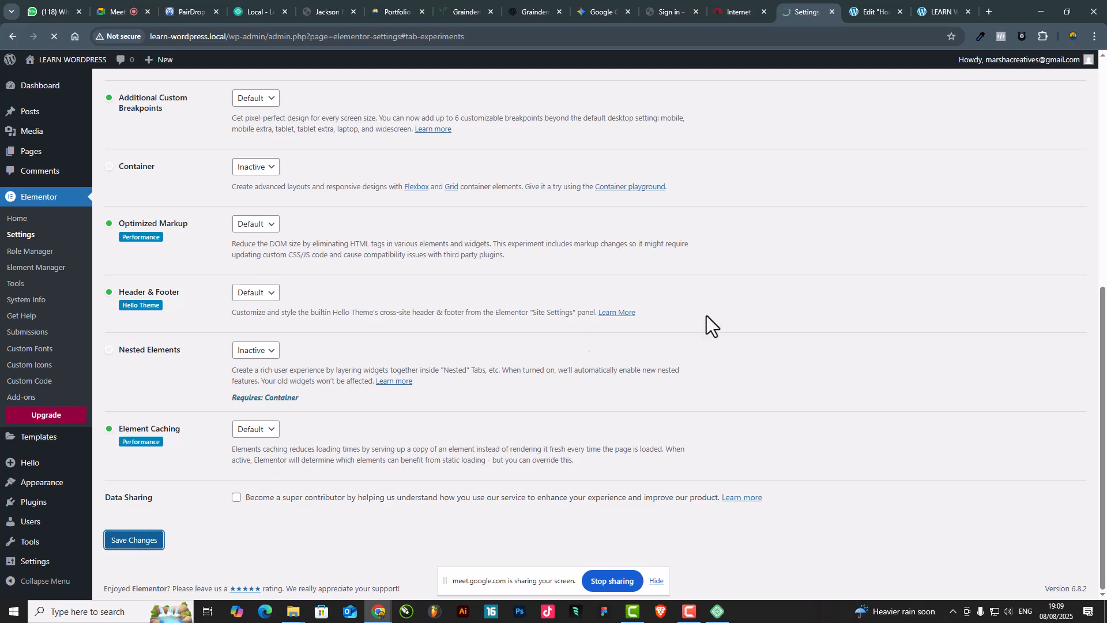
# Reload the Home page in the Elementor editor tab to apply the saved feature settings, confirming the reload
pyautogui.click(878, 10)
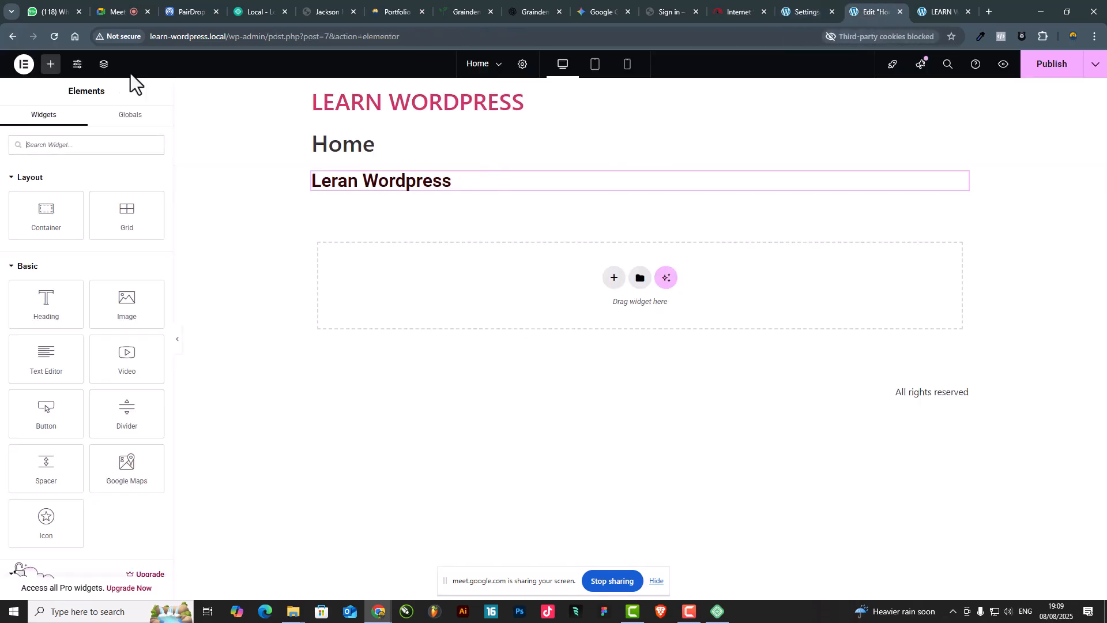
pyautogui.click(54, 37)
pyautogui.click(603, 113)
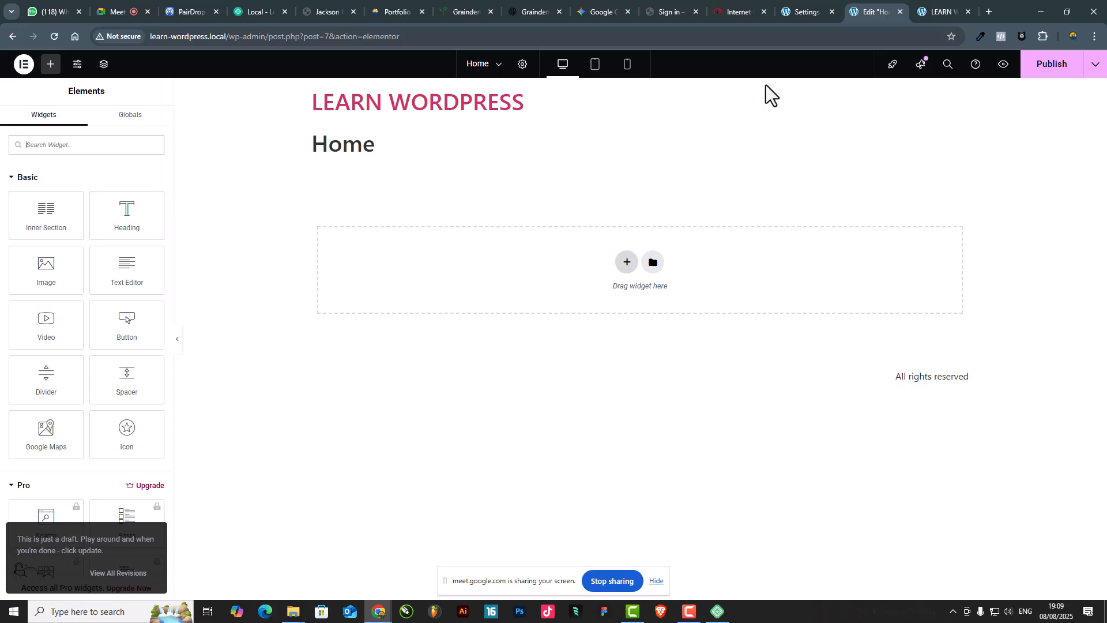
pyautogui.click(790, 2)
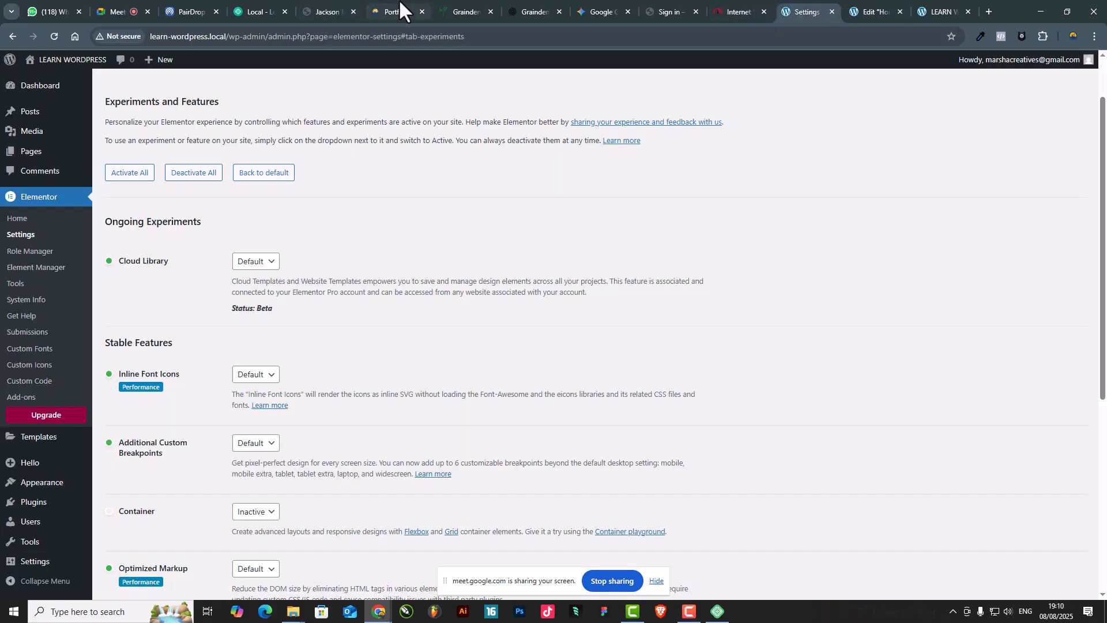
pyautogui.click(400, 5)
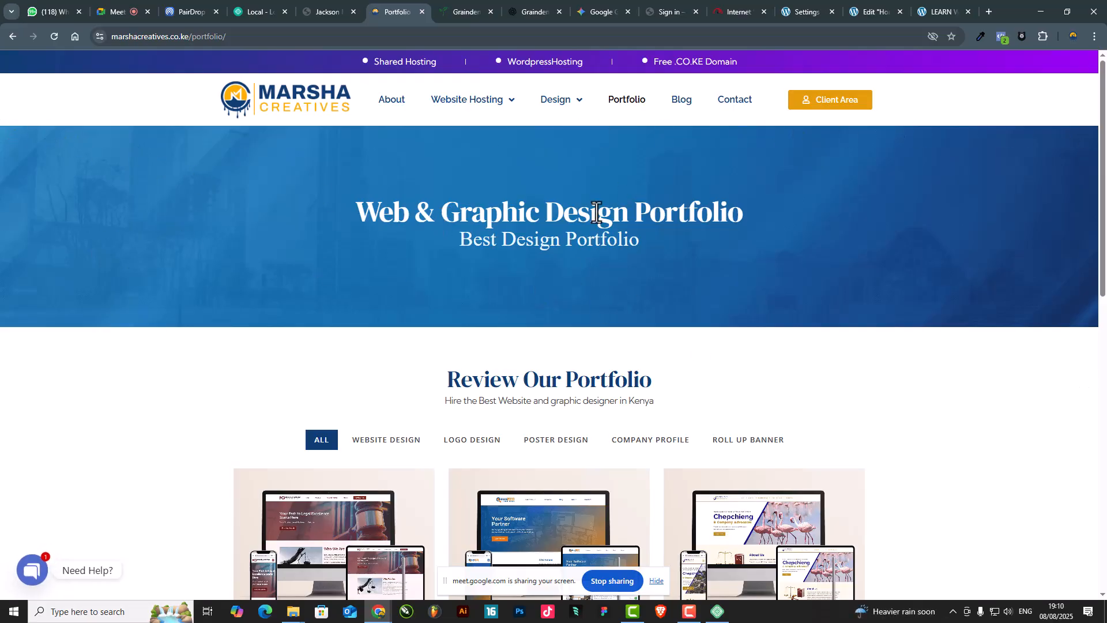
pyautogui.click(946, 2)
pyautogui.click(874, 3)
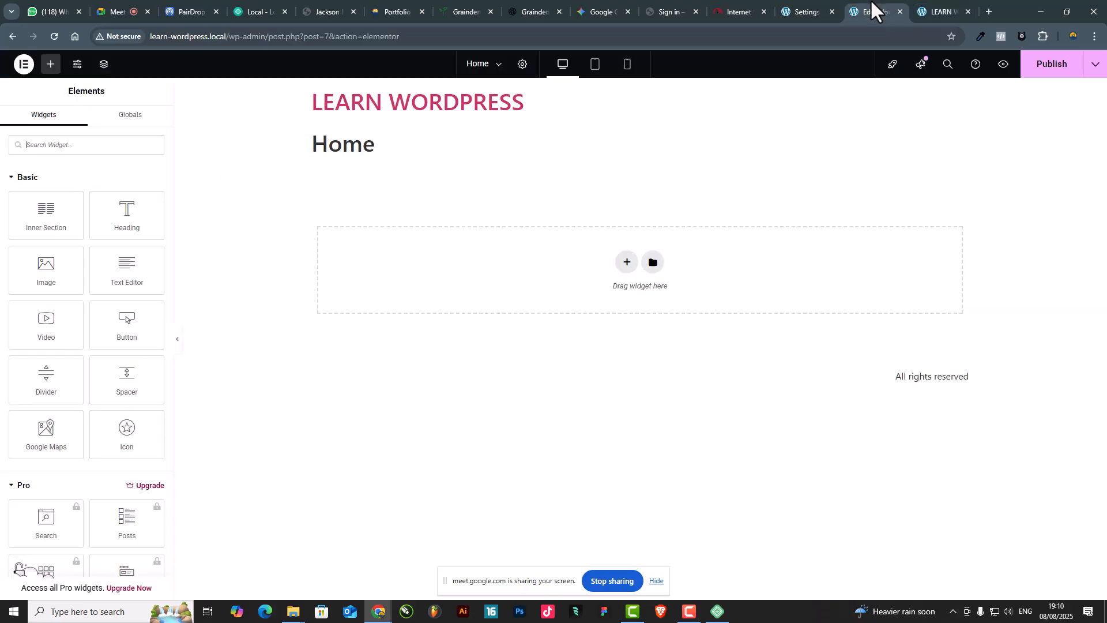
# Add a single-column section to the Home page and give it a classic background in the light-blue global color
pyautogui.click(625, 265)
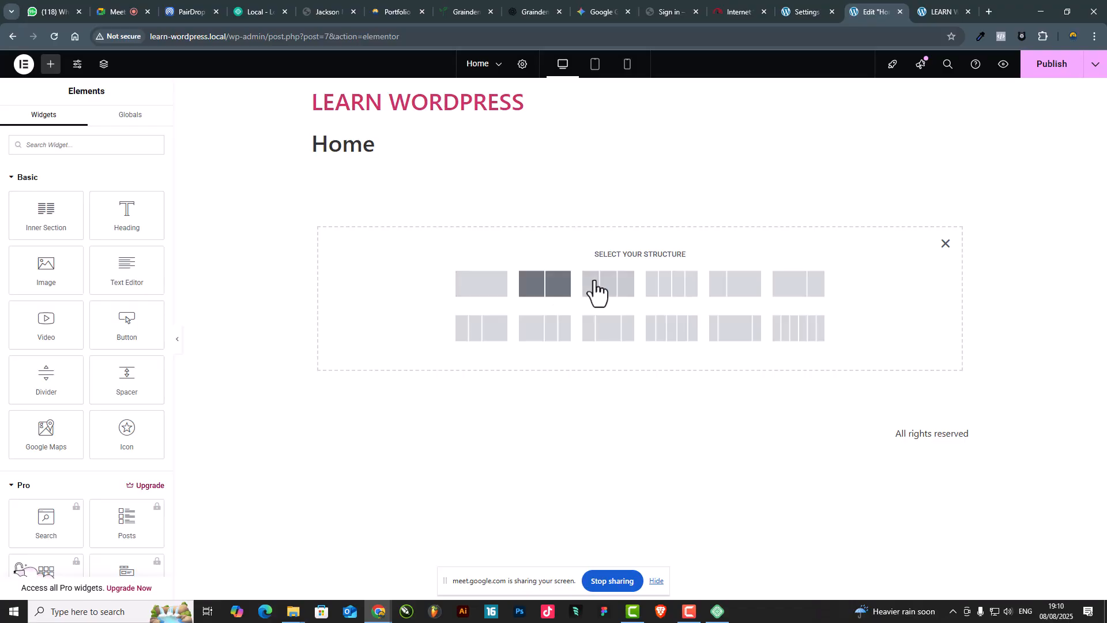
pyautogui.click(486, 296)
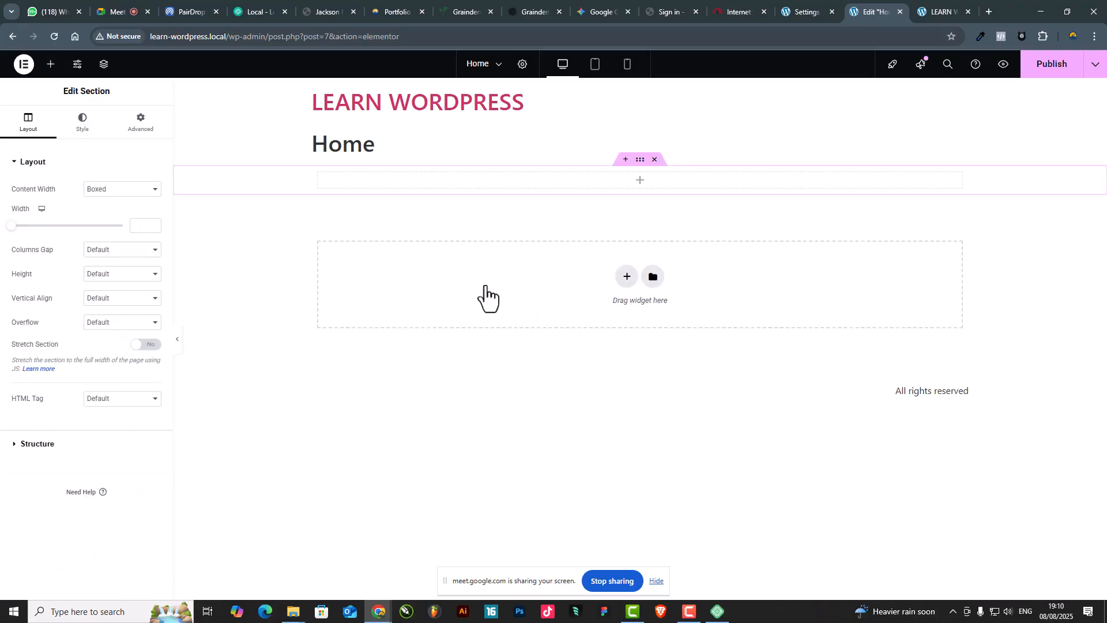
pyautogui.click(82, 124)
pyautogui.click(105, 213)
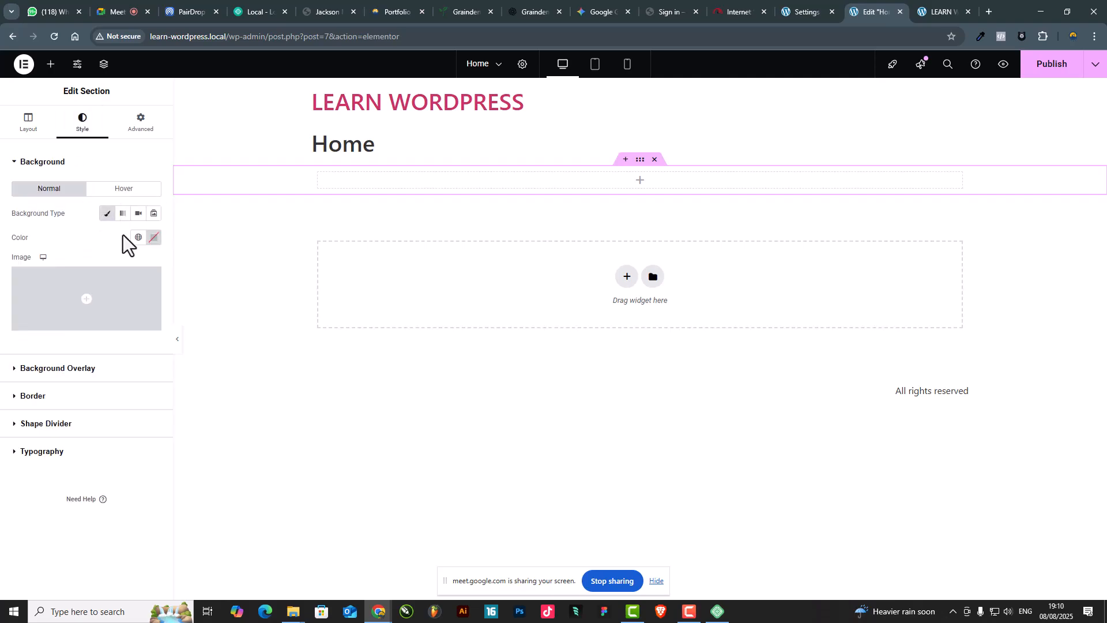
pyautogui.click(138, 237)
pyautogui.click(68, 291)
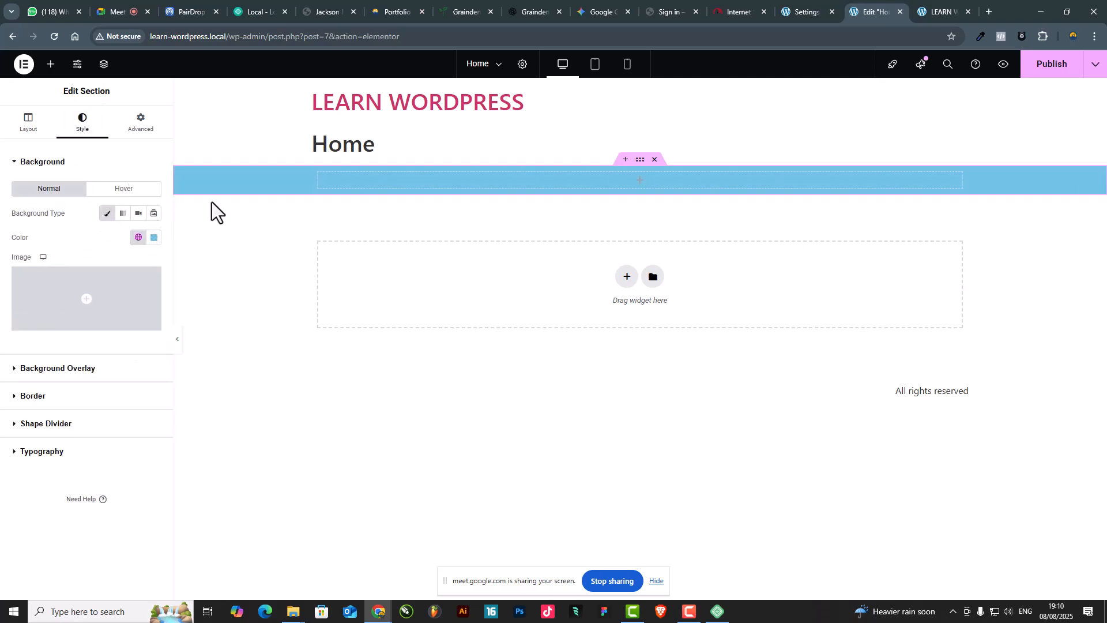
# Place a Heading widget inside the light-blue section and set its text color to white
pyautogui.click(51, 64)
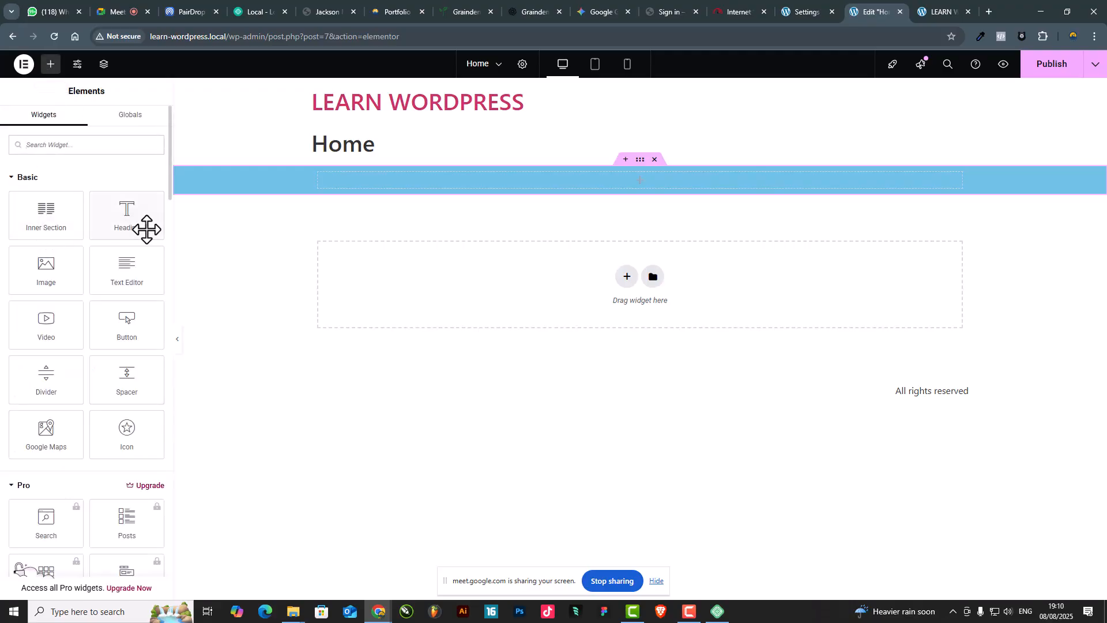
pyautogui.moveTo(109, 218); pyautogui.dragTo(621, 177)
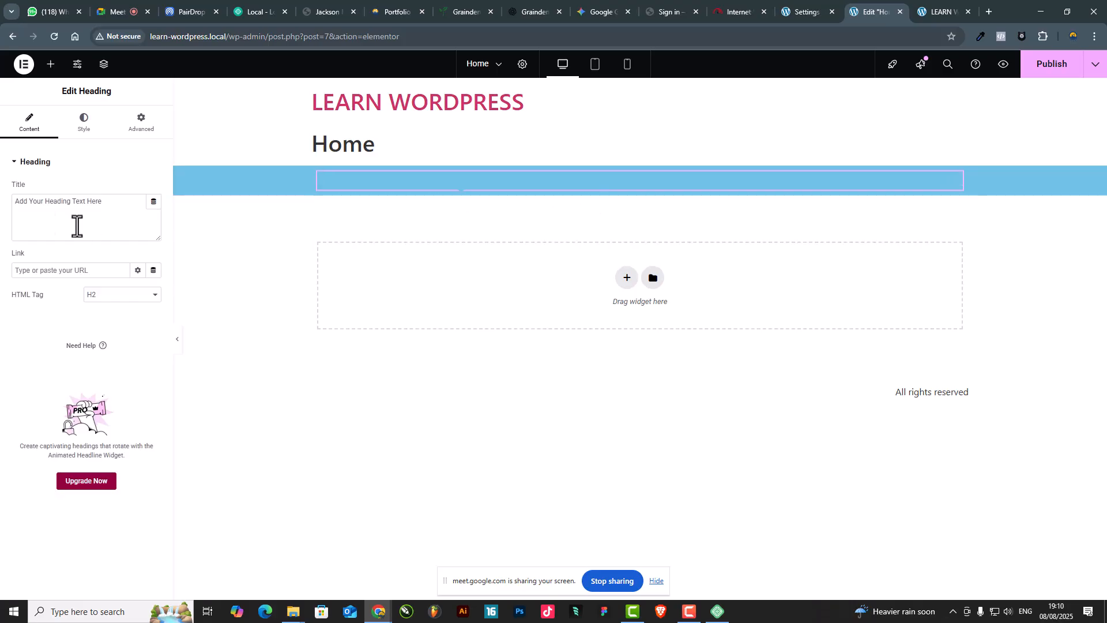
pyautogui.click(81, 134)
pyautogui.click(152, 351)
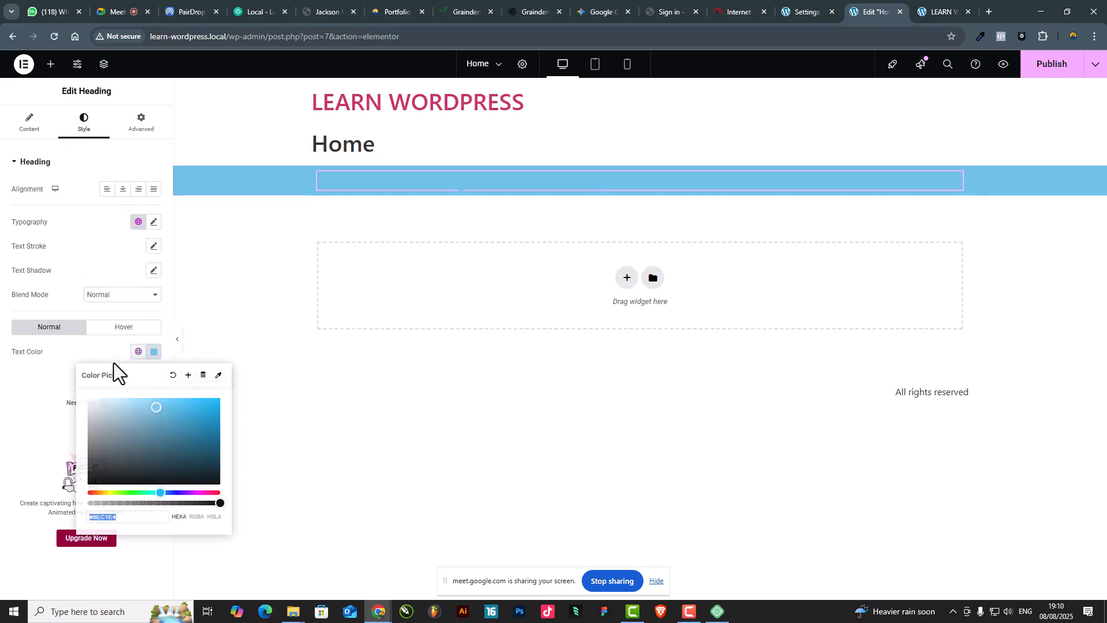
pyautogui.moveTo(106, 400); pyautogui.dragTo(37, 372)
pyautogui.click(42, 366)
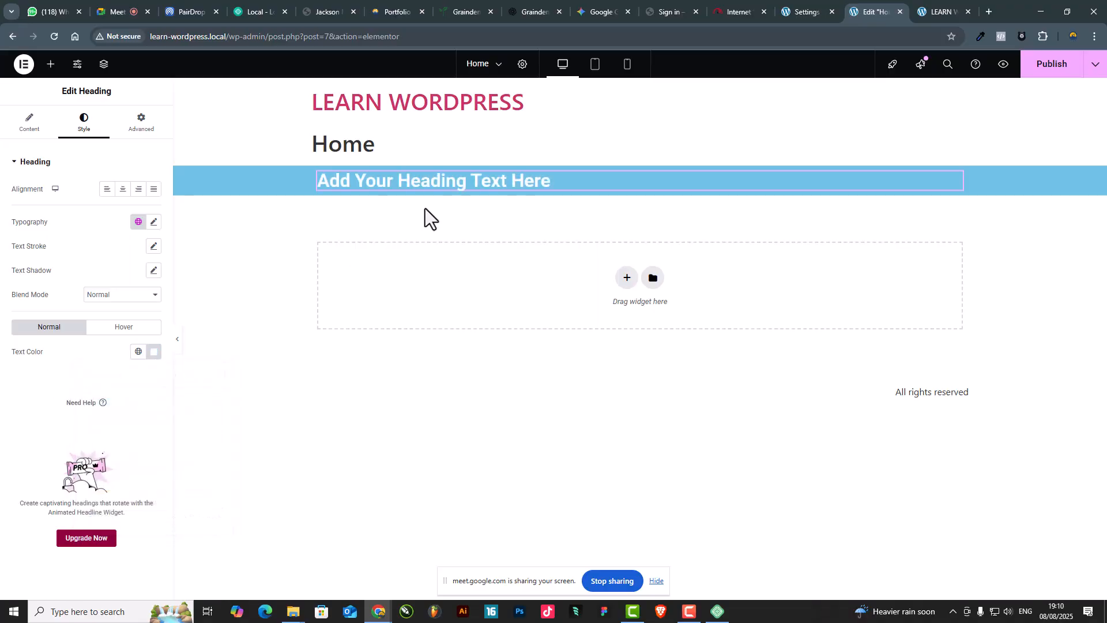
# Set the heading's title to "ahdkjashdlkj;assk;jaLSA" and center-align it
pyautogui.click(13, 133)
pyautogui.click(117, 200)
pyautogui.hotkey('ctrl', 'a')
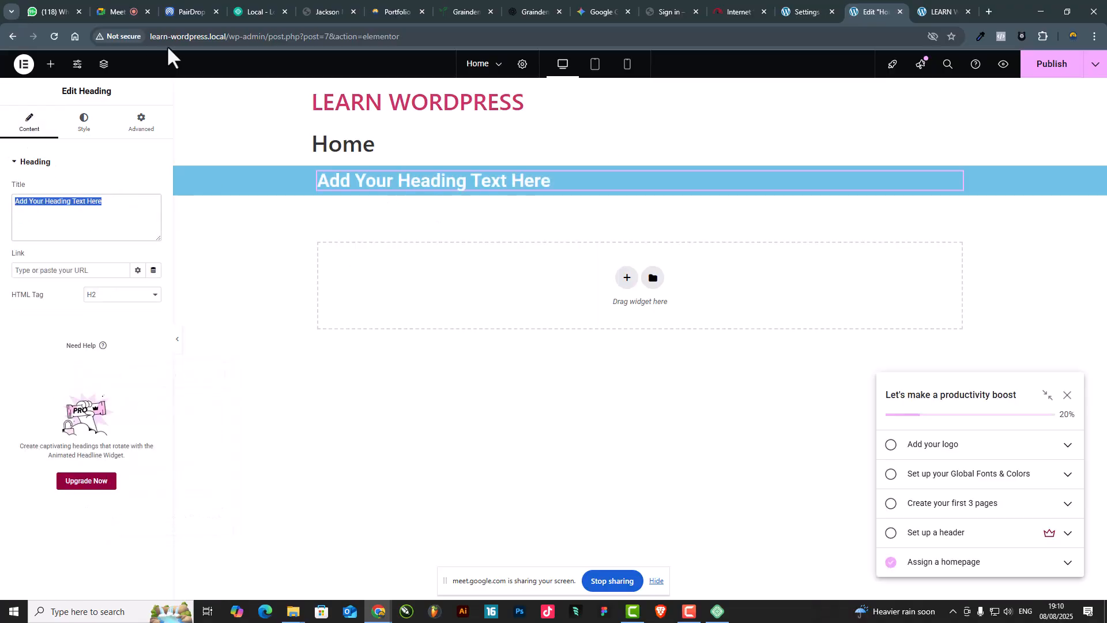
pyautogui.write('ahdkjashdlkj;assk;jaLSA')
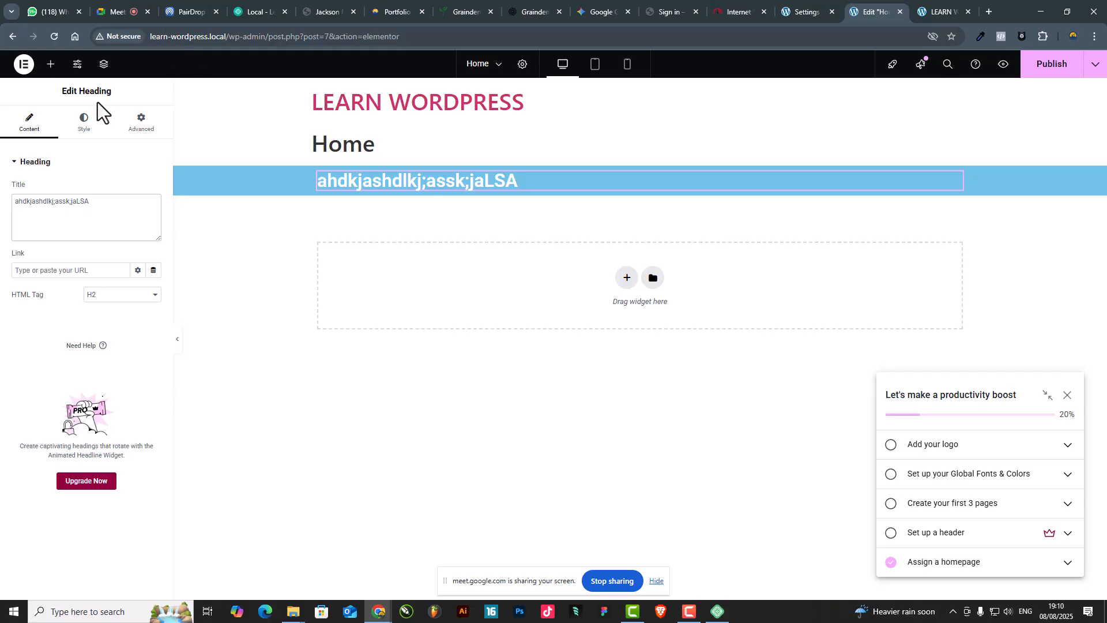
pyautogui.click(85, 126)
pyautogui.click(123, 189)
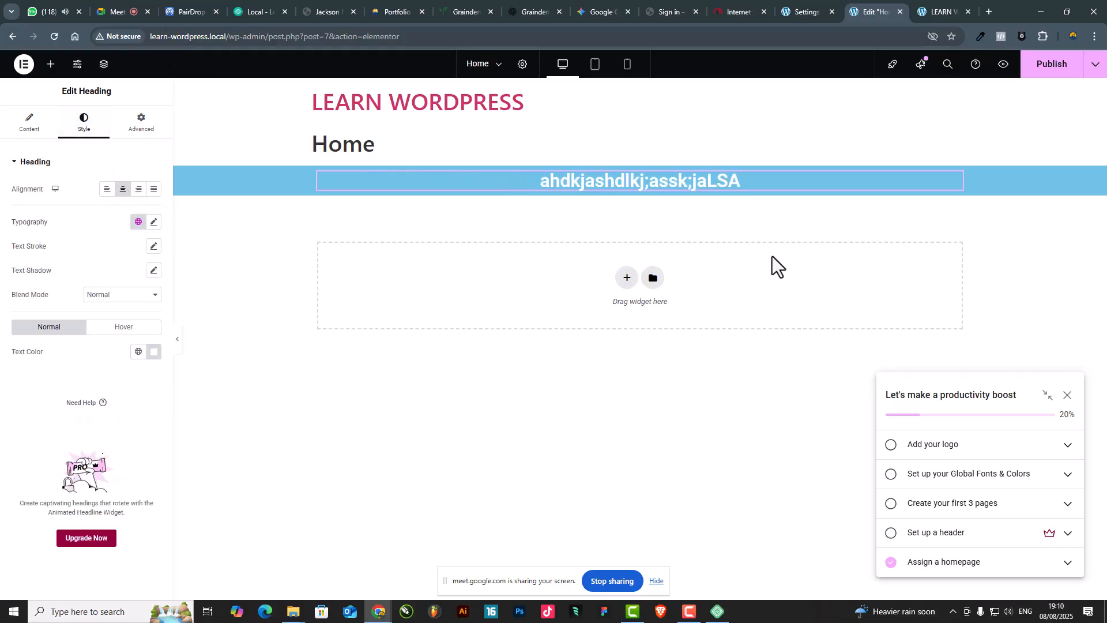
# Look through Elementor's main menu and the full list of available widgets
pyautogui.click(28, 124)
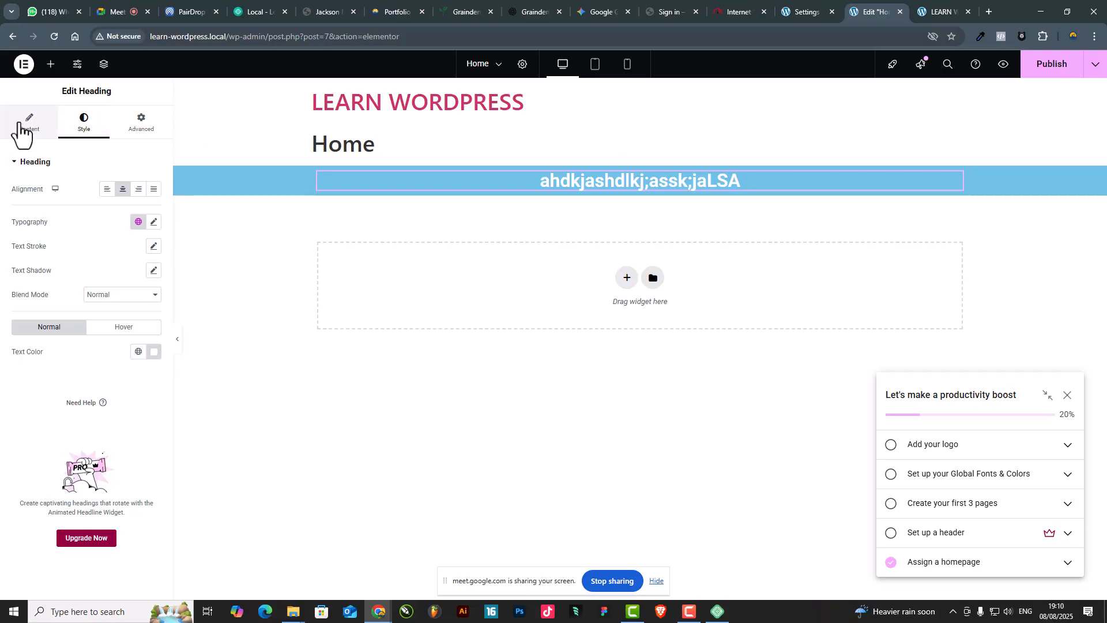
pyautogui.click(23, 64)
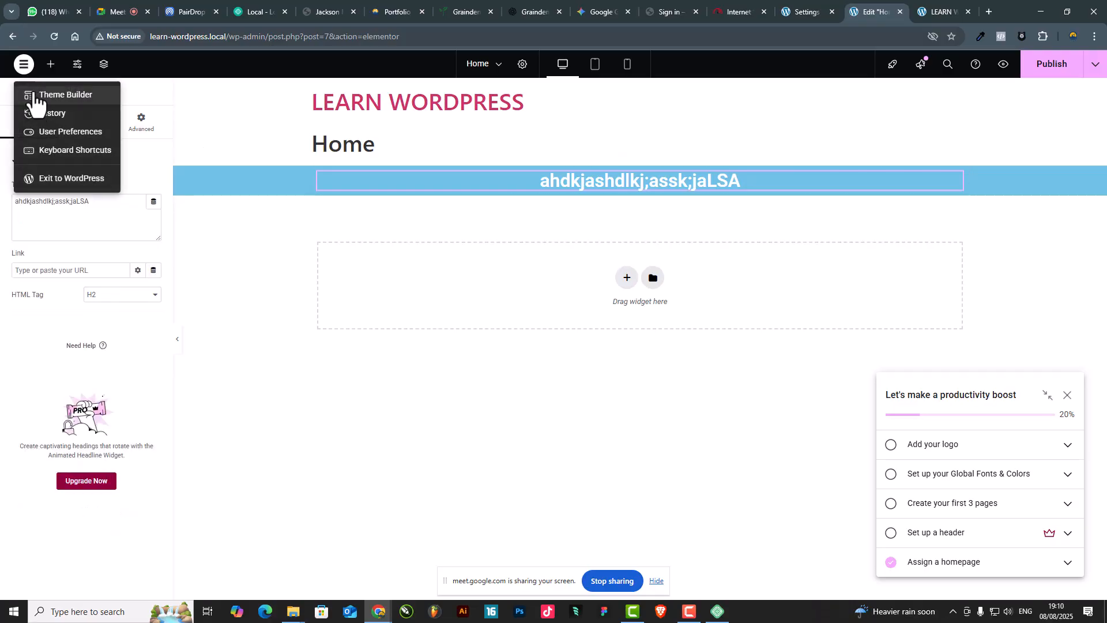
pyautogui.click(192, 127)
pyautogui.click(50, 64)
pyautogui.scroll(-9, 86, 259)
pyautogui.scroll(4, 110, 323)
pyautogui.scroll(5, 150, 219)
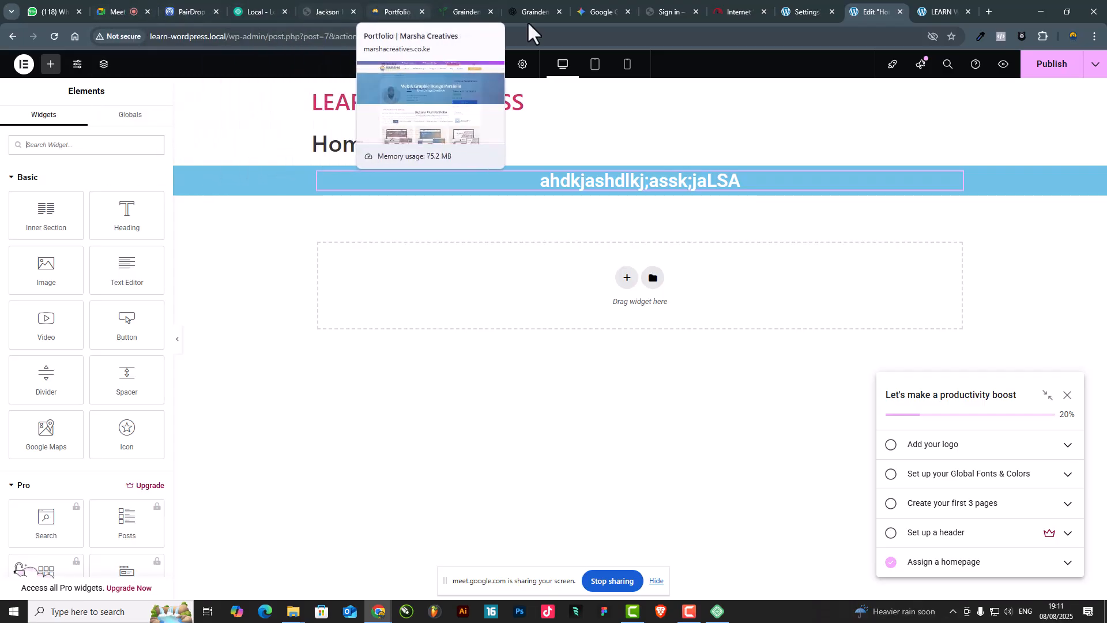
# Open Gmail in a new browser tab and search the mailbox for "HUBSPOT ELEMENTOR"
pyautogui.click(990, 11)
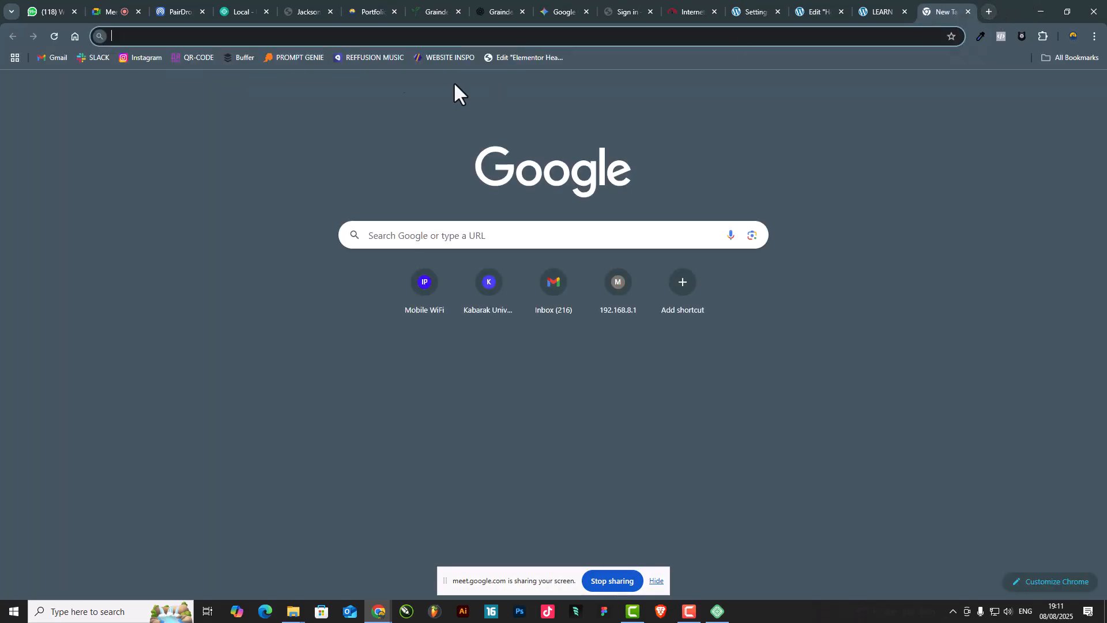
pyautogui.click(48, 54)
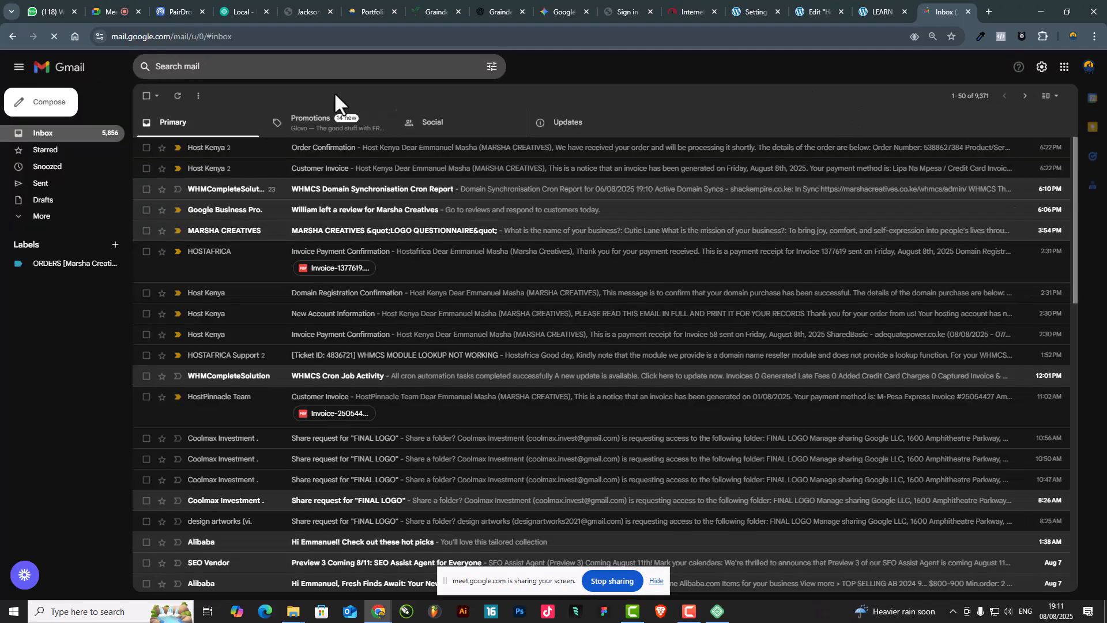
pyautogui.click(233, 63)
pyautogui.write('ELEME')
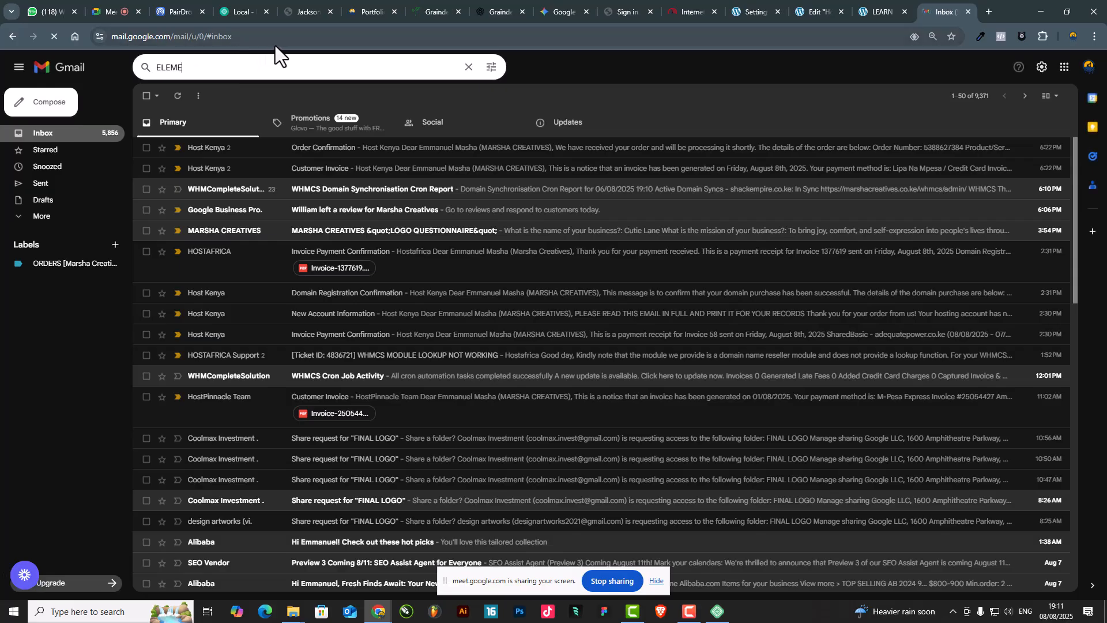
pyautogui.moveTo(219, 63); pyautogui.dragTo(244, 0)
pyautogui.write('HUBSPOTY')
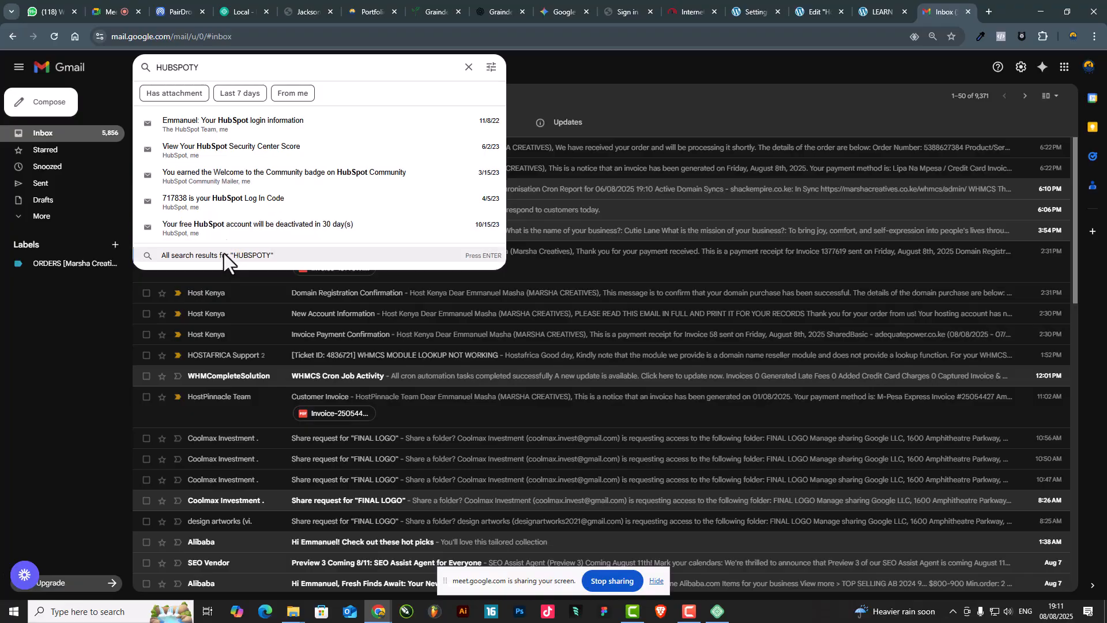
pyautogui.press('BackSpace')
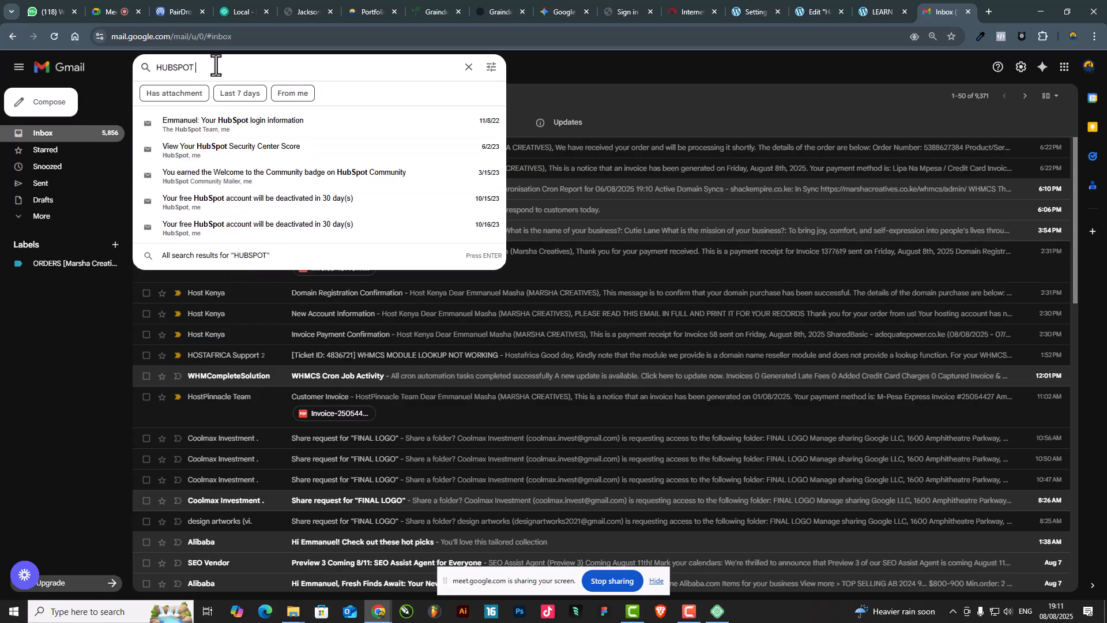
pyautogui.write('ELEMENTOR')
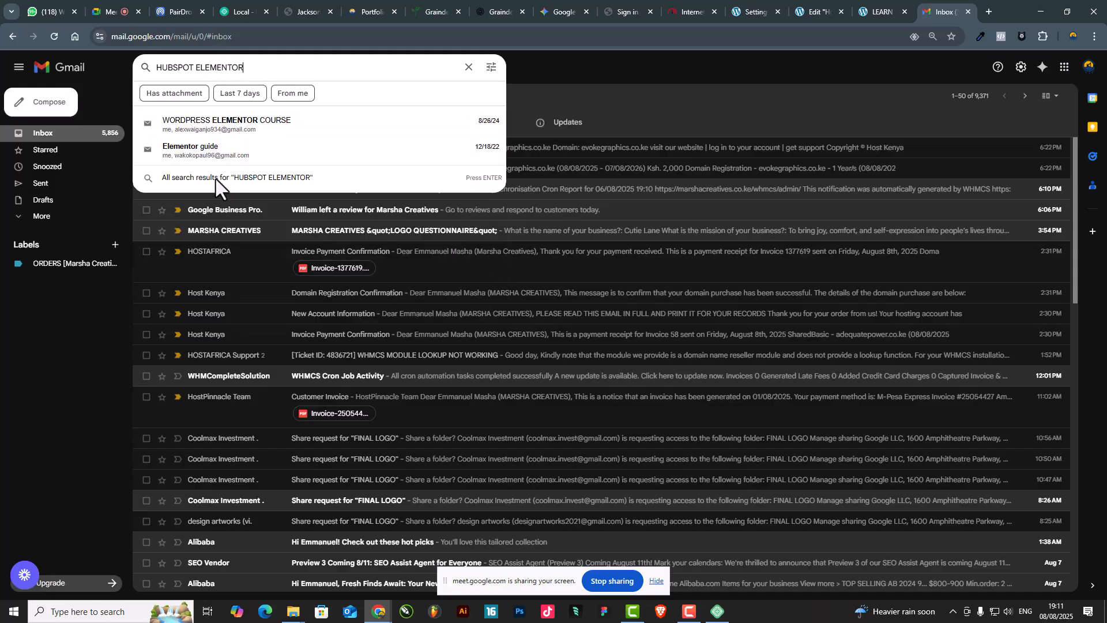
# Open the "WORDPRESS ELEMENTOR COURSE" email, follow its HubSpot Academy link and look over the course page
pyautogui.click(277, 123)
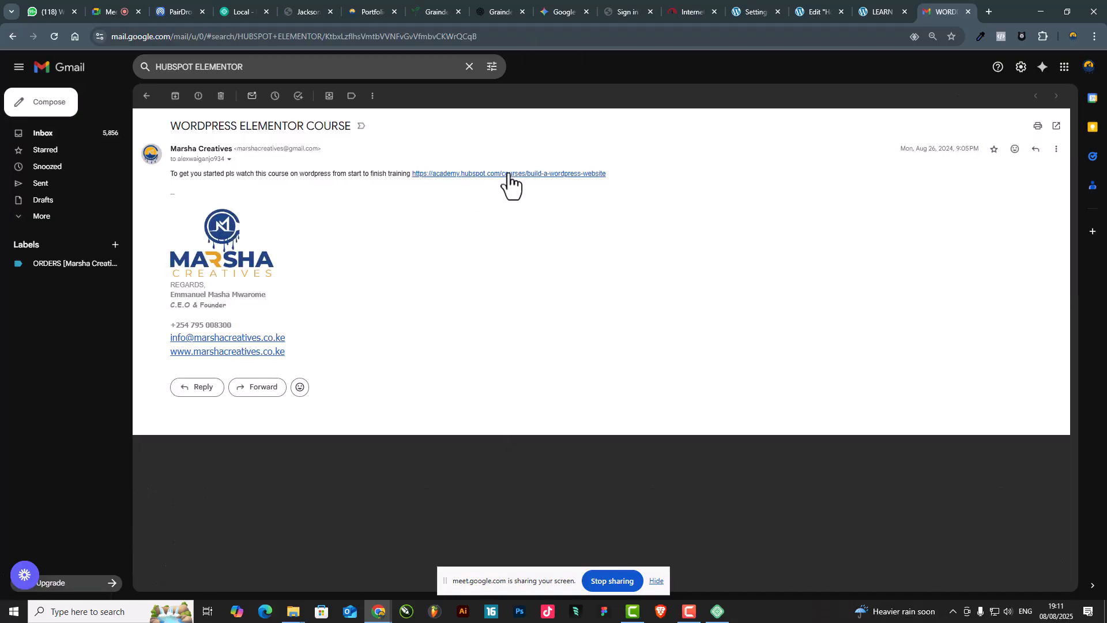
pyautogui.click(515, 175)
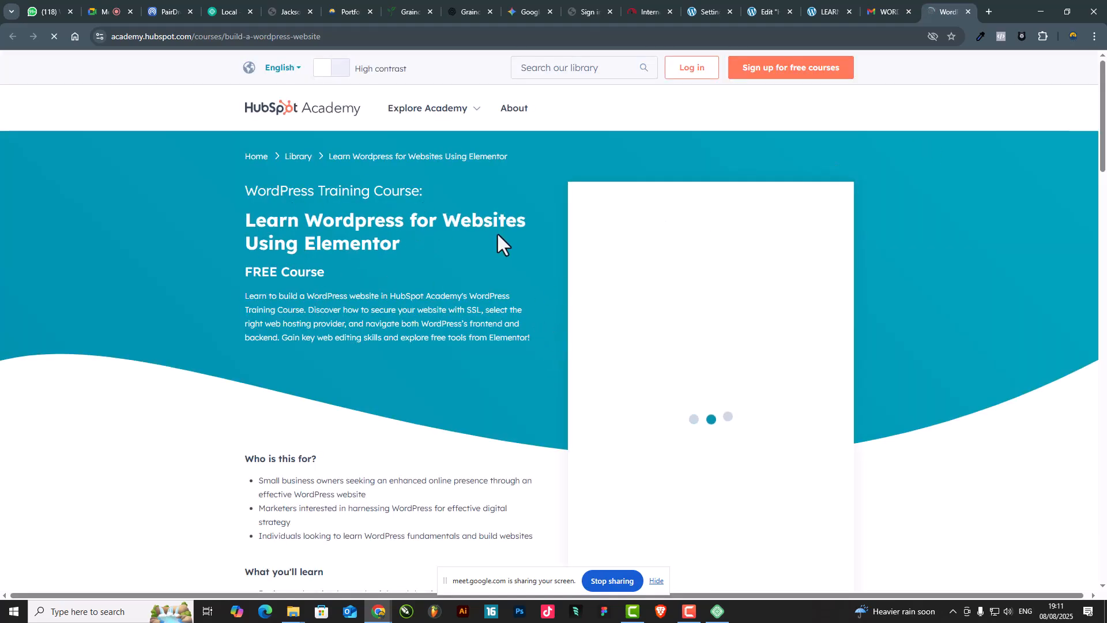
pyautogui.scroll(-2, 278, 228)
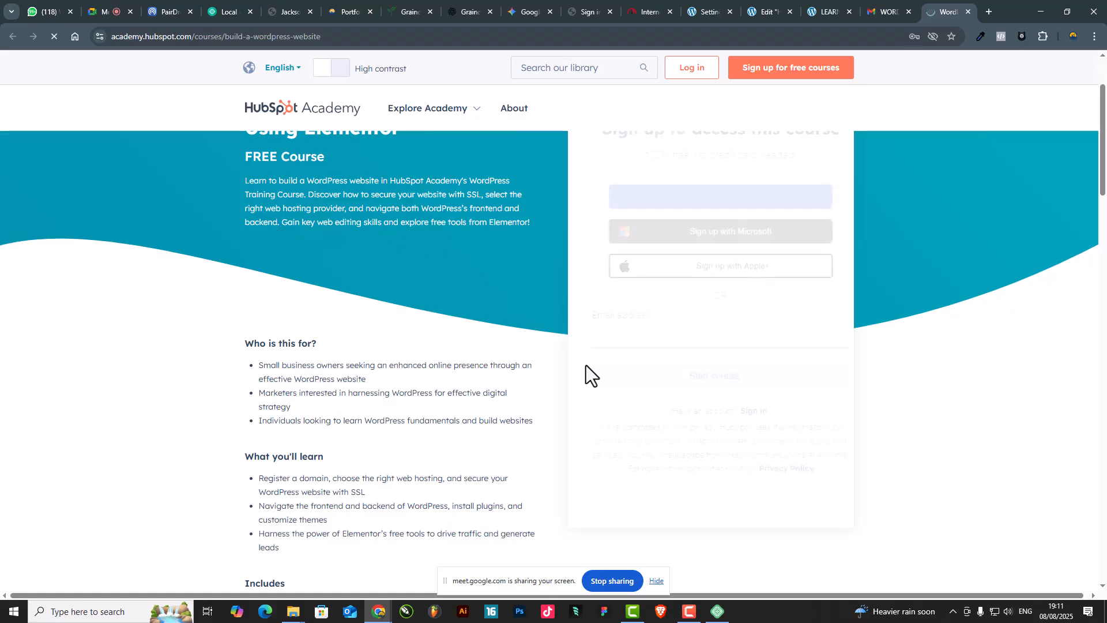
pyautogui.scroll(-5, 587, 365)
pyautogui.scroll(7, 668, 368)
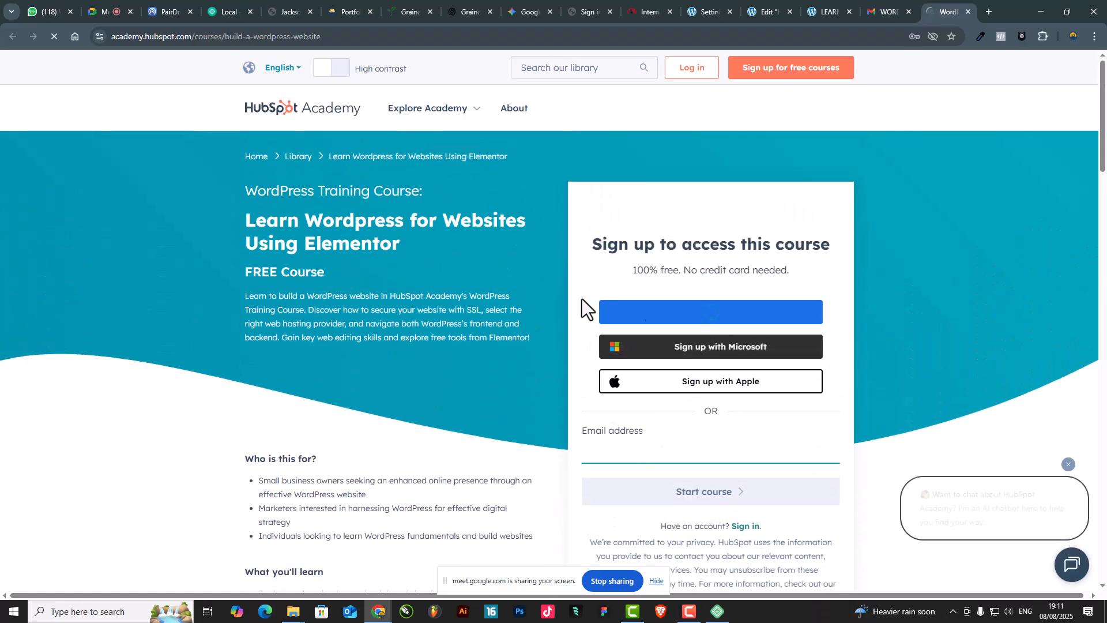
# Sign in to the HubSpot Academy course with the Google account and accept all cookies
pyautogui.click(646, 315)
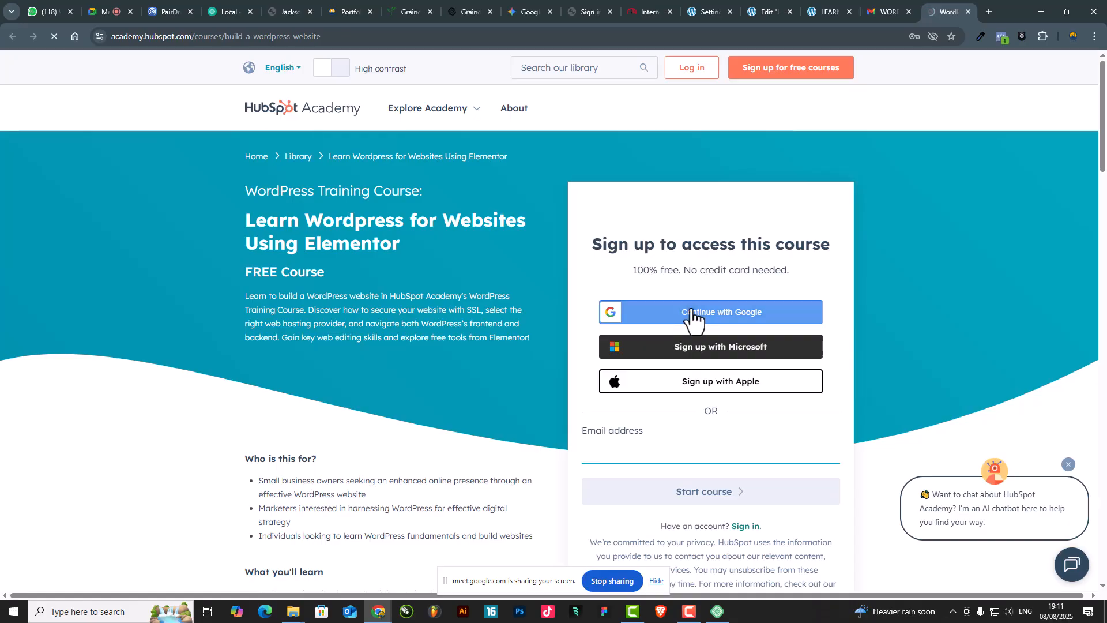
pyautogui.click(517, 340)
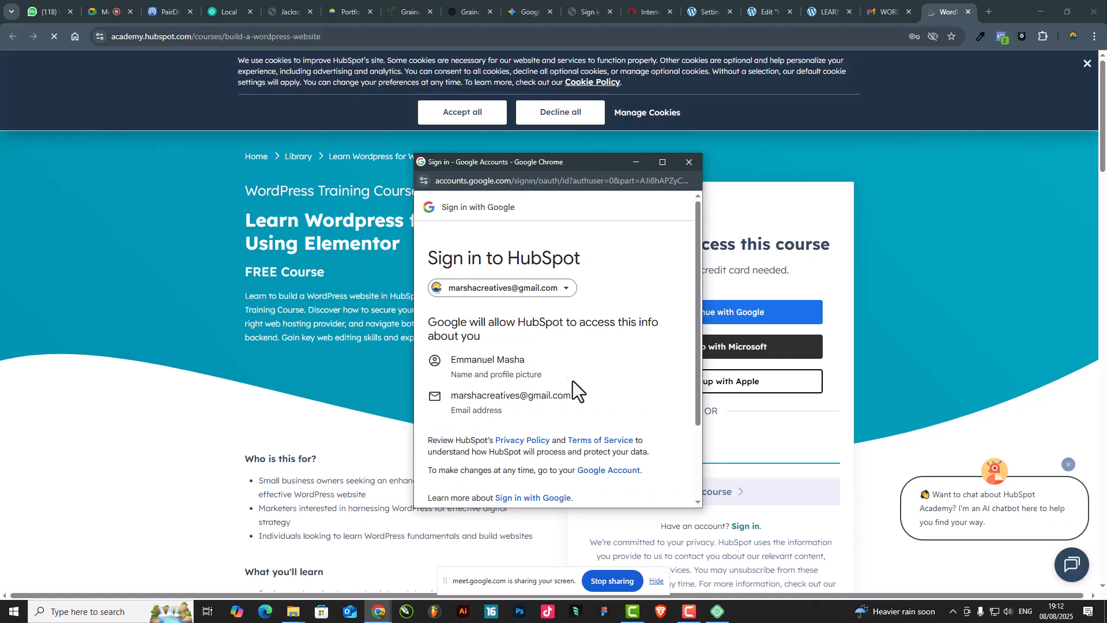
pyautogui.scroll(-3, 571, 380)
pyautogui.click(633, 449)
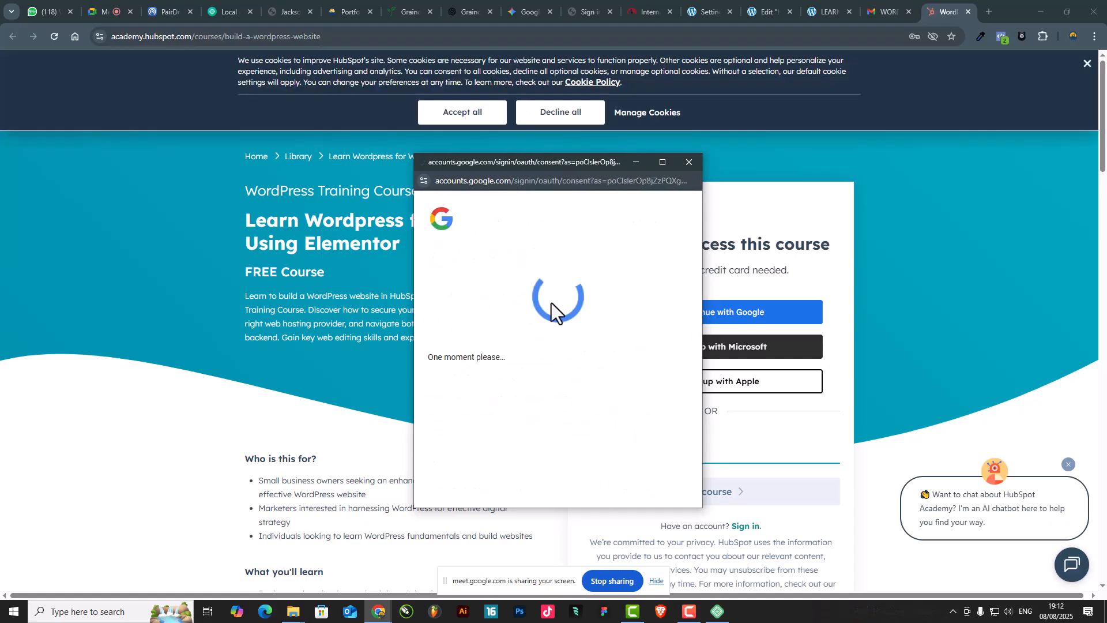
pyautogui.click(470, 119)
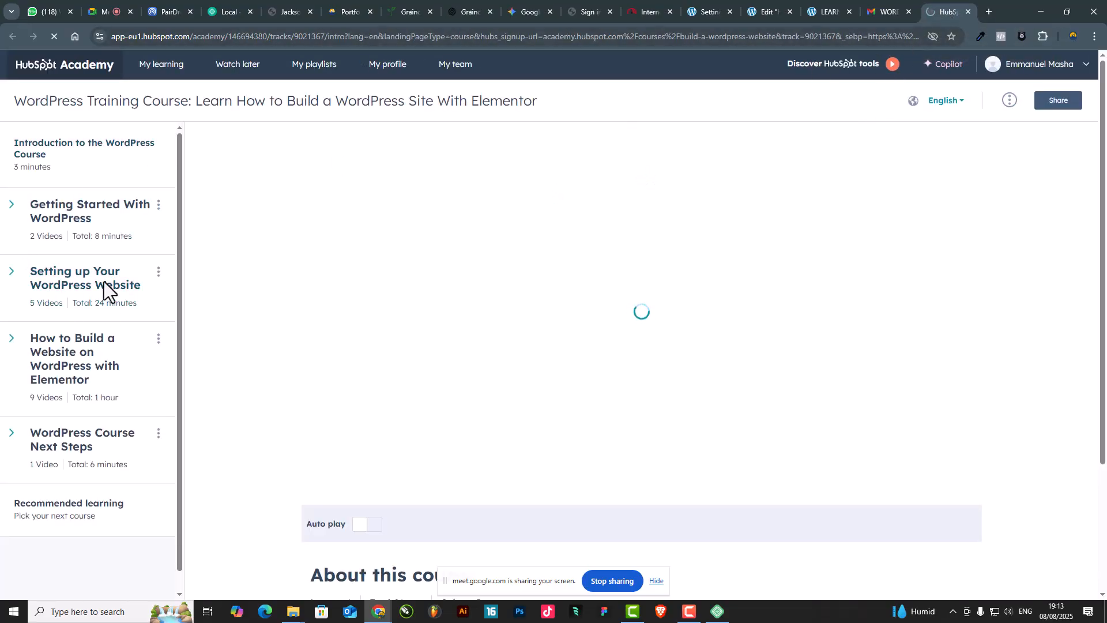
# Play the course's Introduction video and skip ahead in stages to about 2:24
pyautogui.scroll(-1, 105, 254)
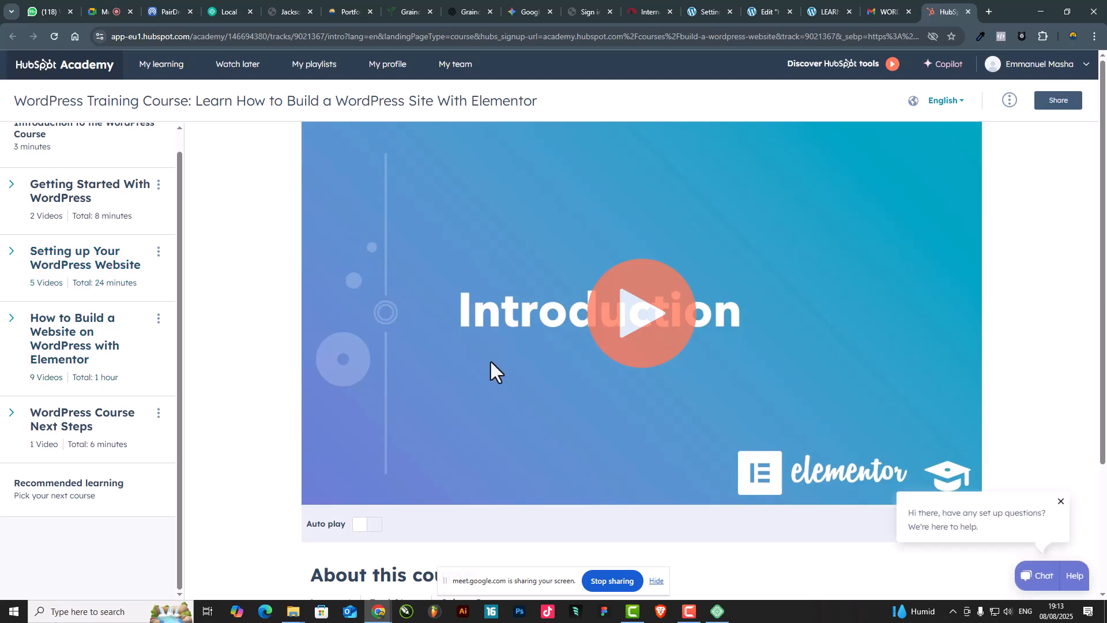
pyautogui.scroll(-1, 553, 358)
pyautogui.click(633, 260)
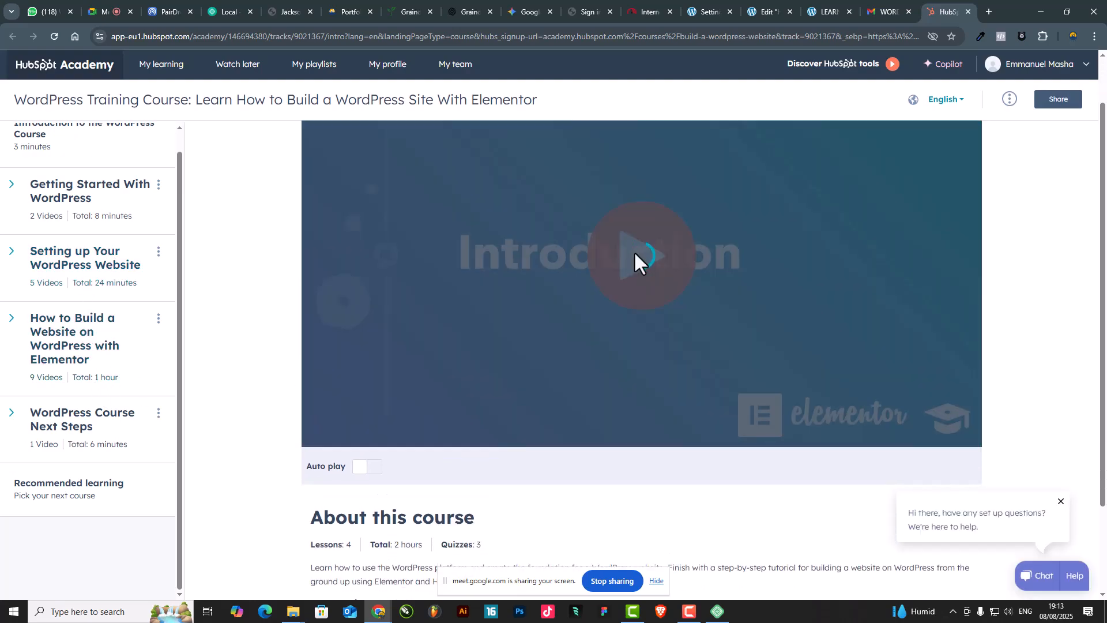
pyautogui.click(461, 418)
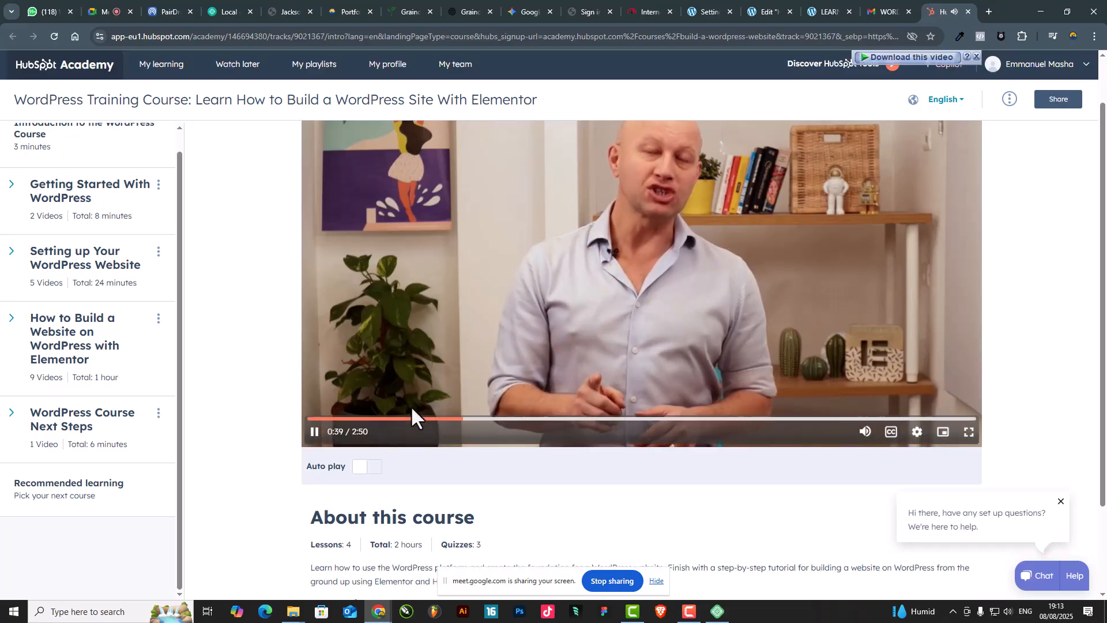
pyautogui.click(591, 418)
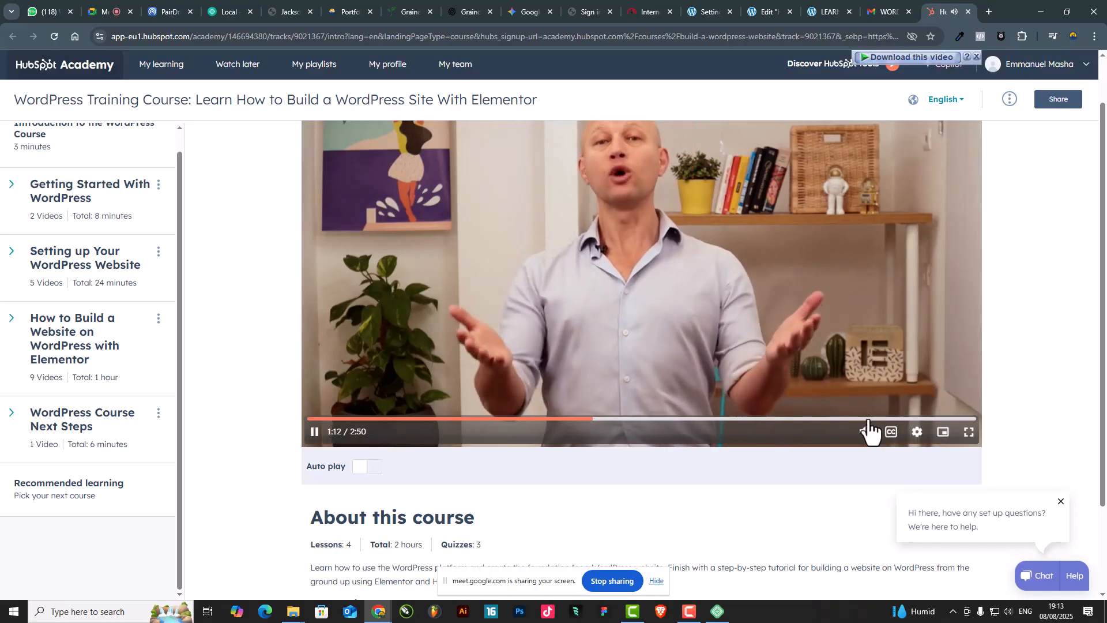
pyautogui.click(869, 419)
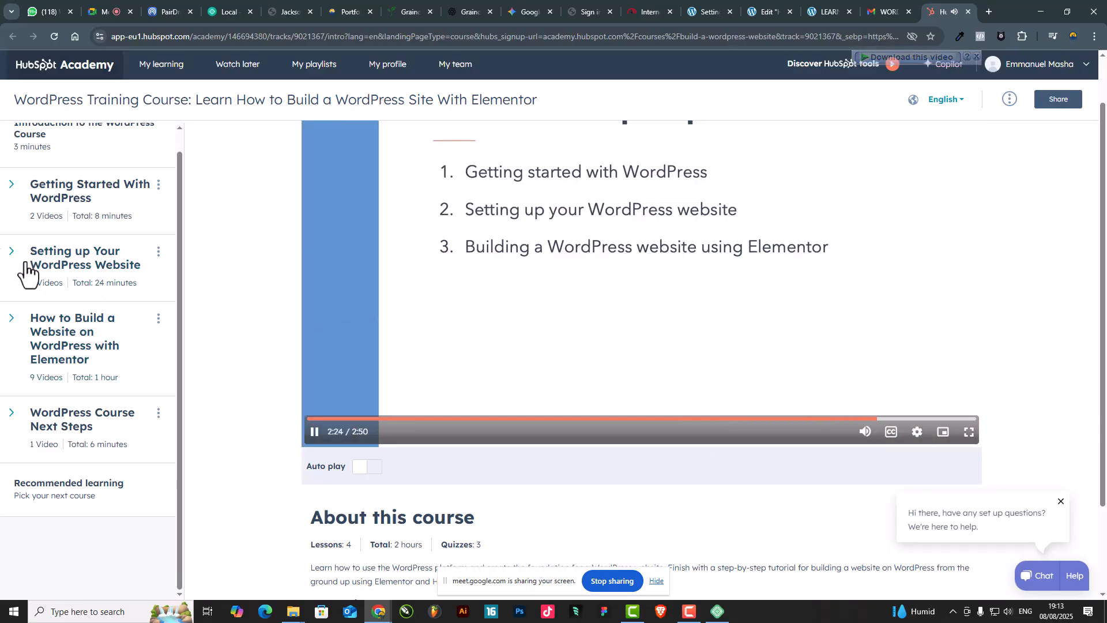
# Pause the introduction video and look through the lessons of "How to Build a Website on WordPress with Elementor"
pyautogui.click(65, 346)
pyautogui.scroll(-3, 68, 409)
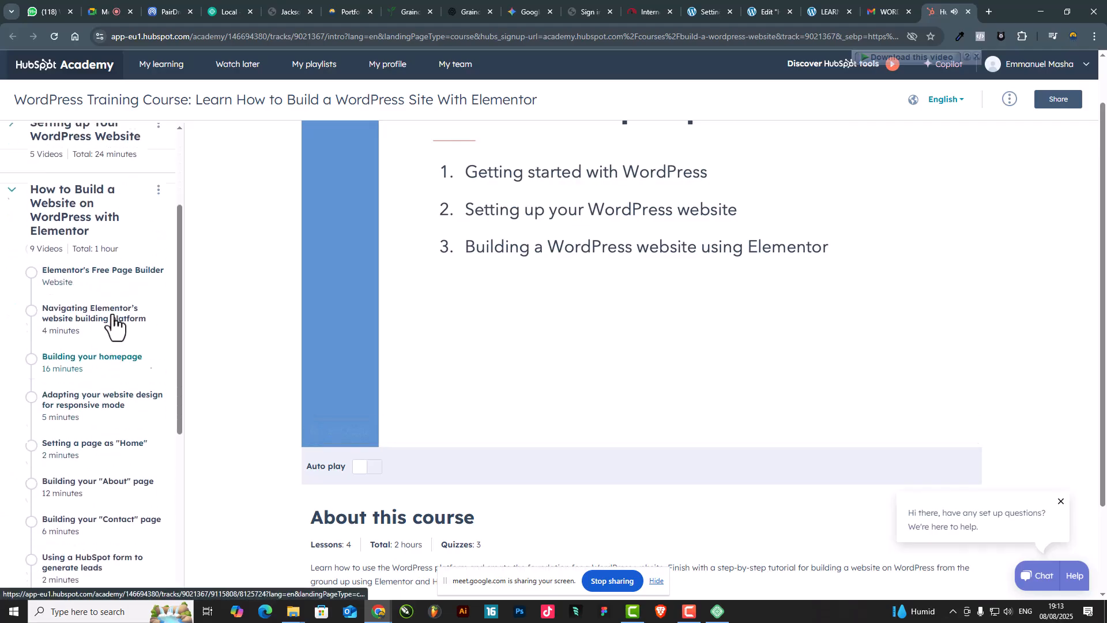
pyautogui.click(591, 327)
pyautogui.scroll(3, 89, 294)
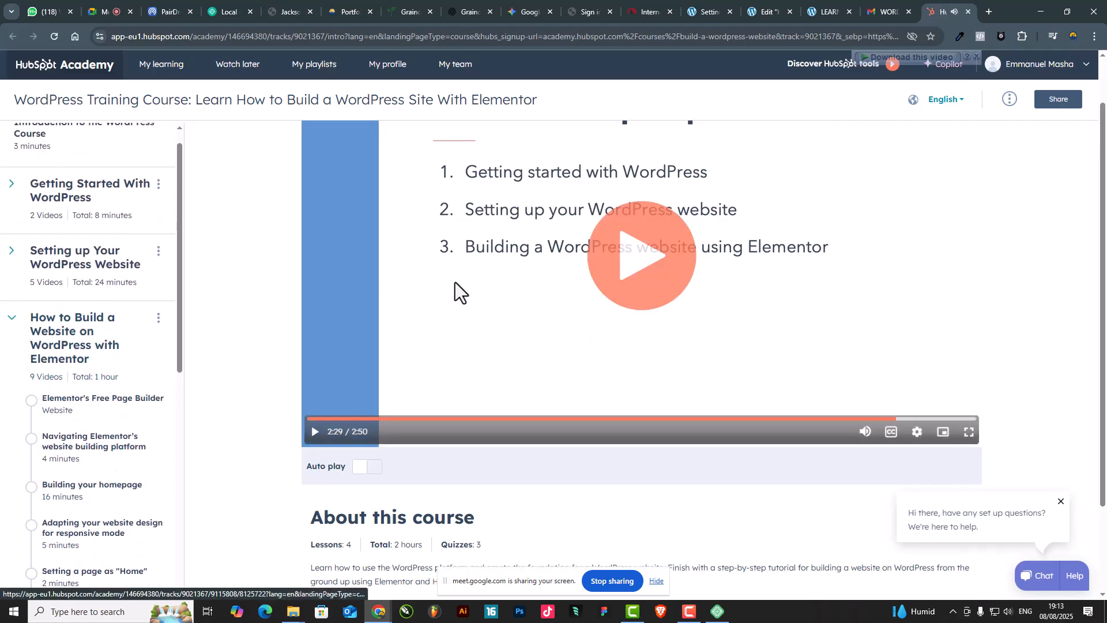
pyautogui.scroll(1, 144, 263)
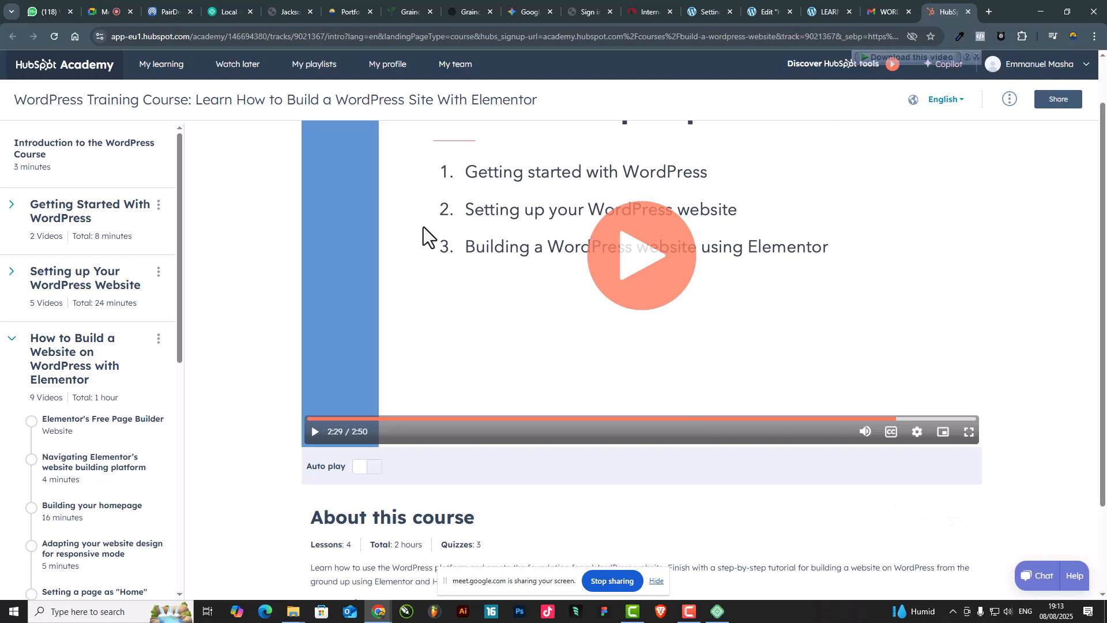
pyautogui.scroll(-1, 87, 324)
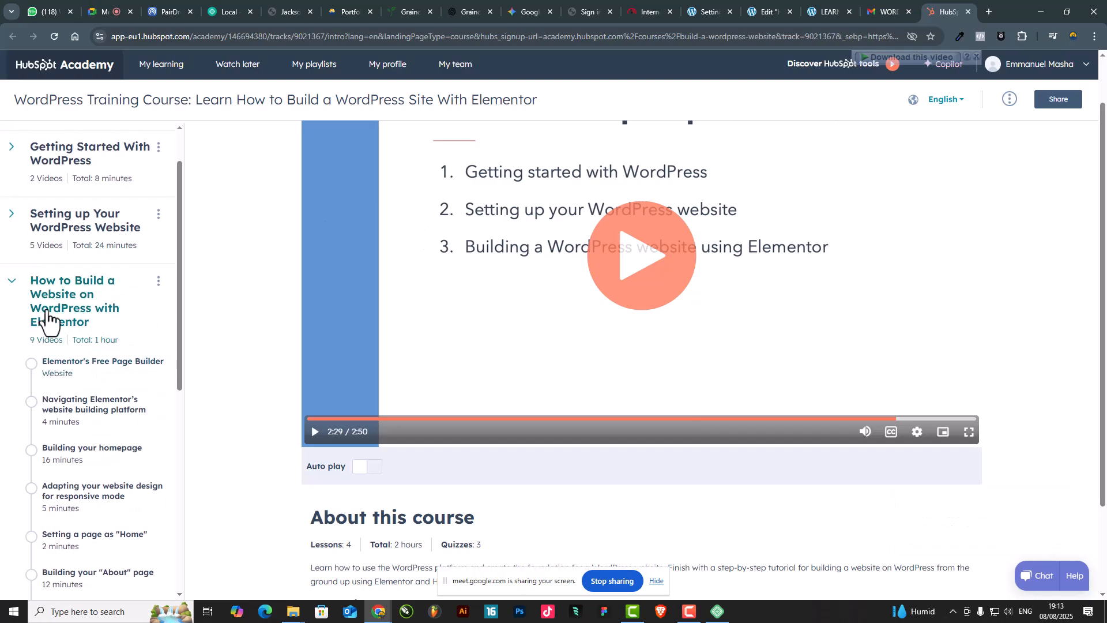
pyautogui.scroll(-1, 46, 360)
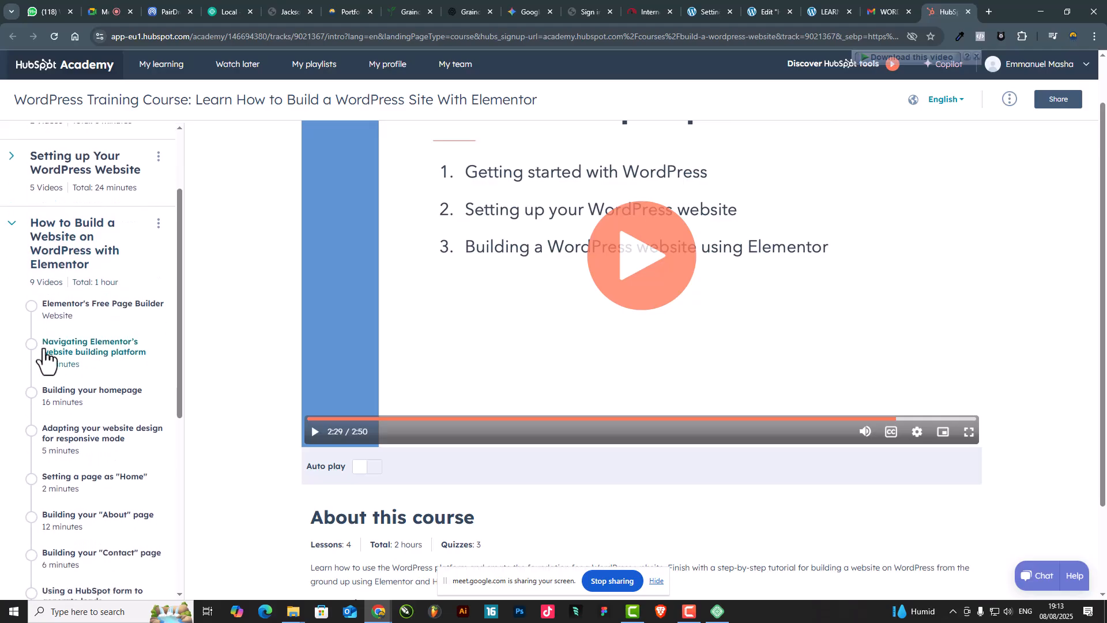
pyautogui.click(47, 250)
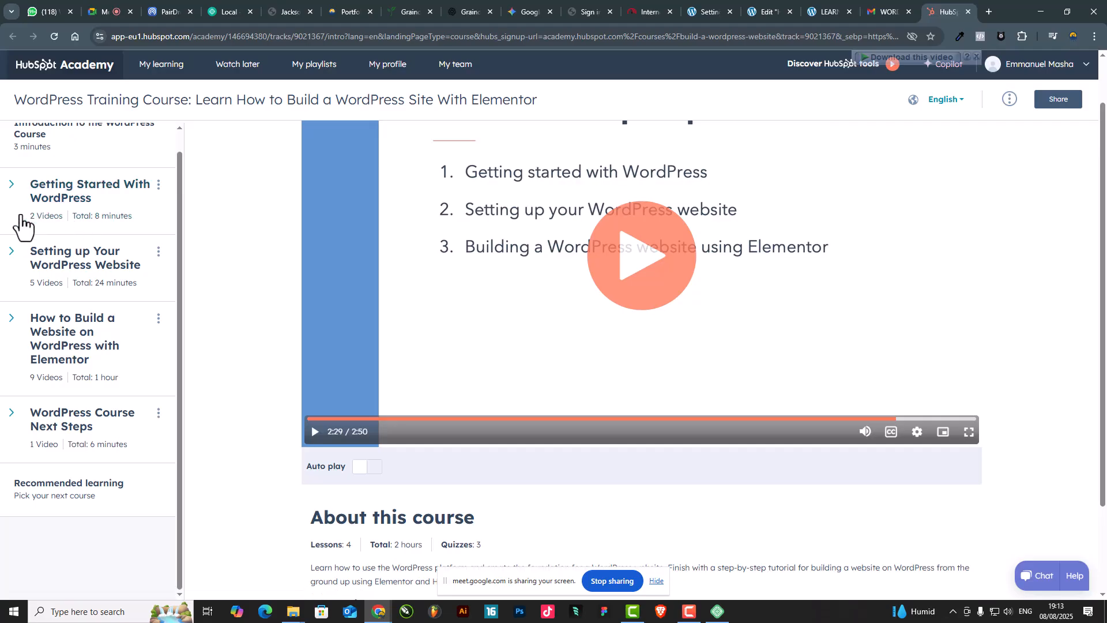
# Check the "Getting Started With WordPress" lessons and open "Installing WordPress plugins" under "Setting up Your WordPress Website"
pyautogui.click(50, 194)
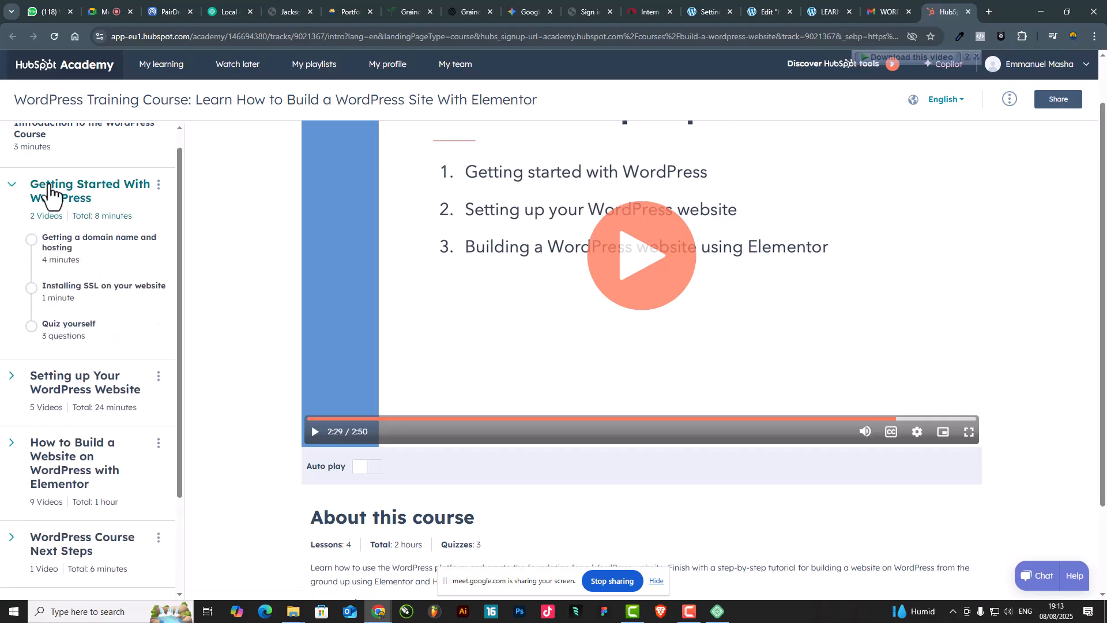
pyautogui.click(51, 193)
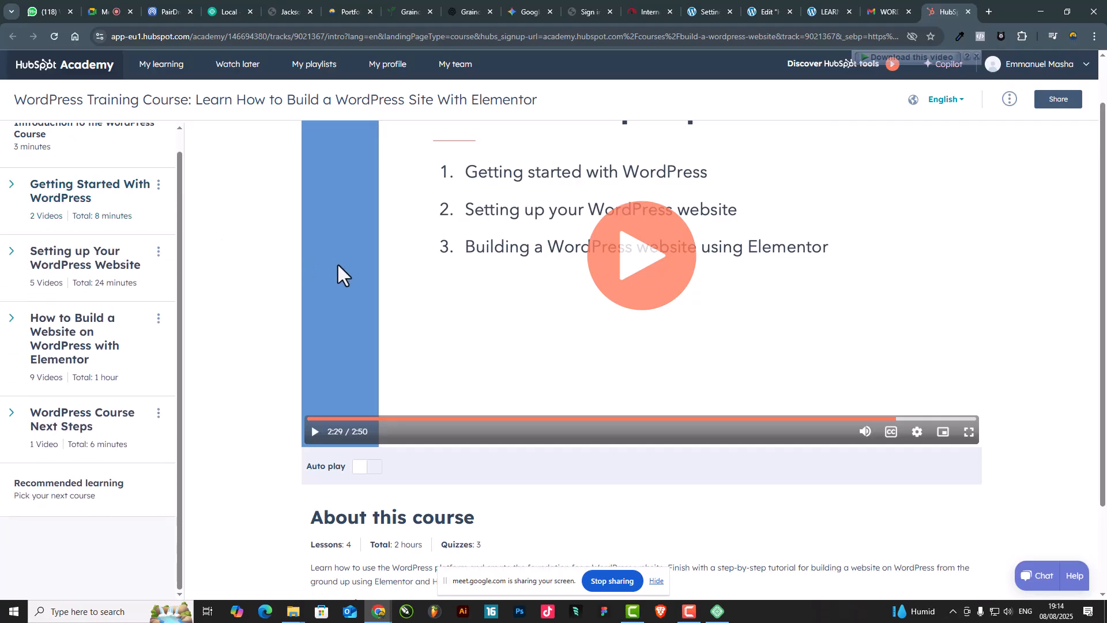
pyautogui.click(44, 272)
pyautogui.scroll(-1, 32, 358)
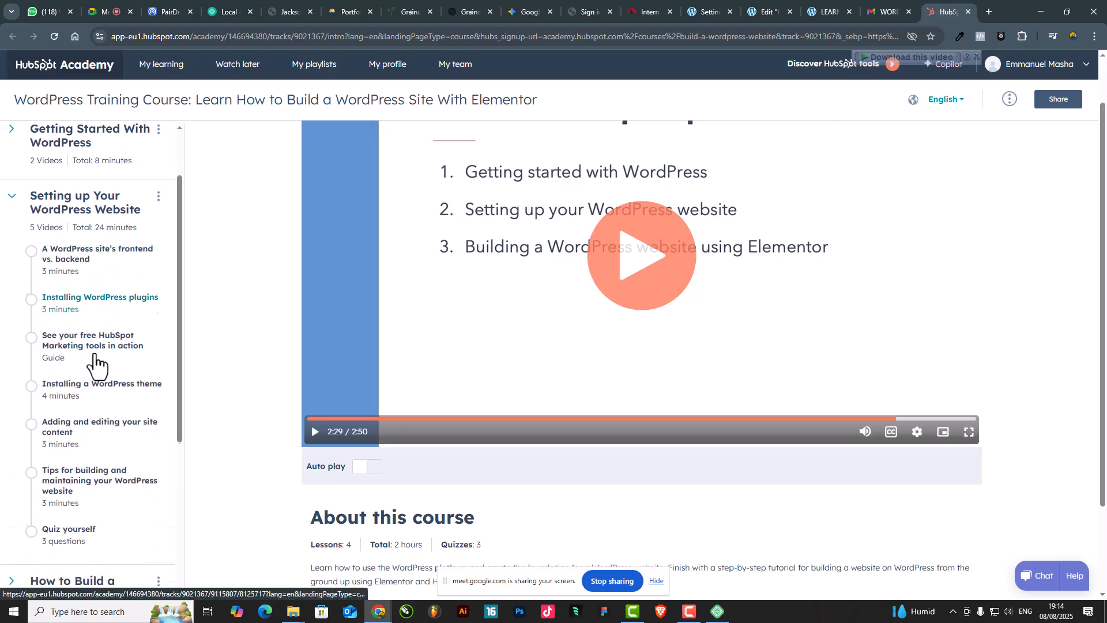
pyautogui.click(118, 301)
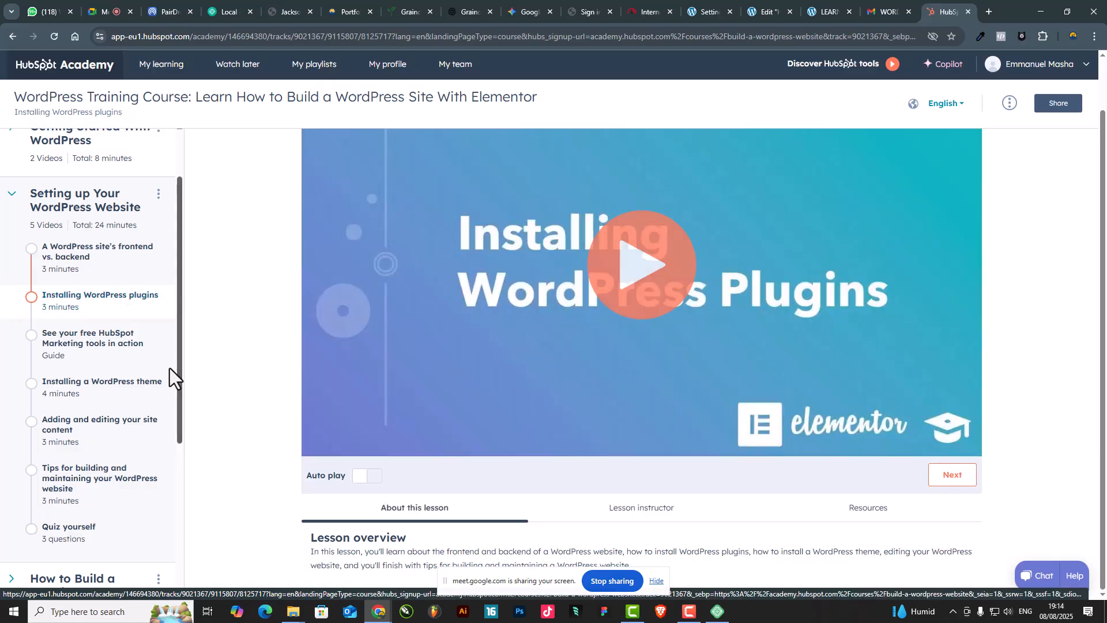
pyautogui.scroll(-1, 81, 369)
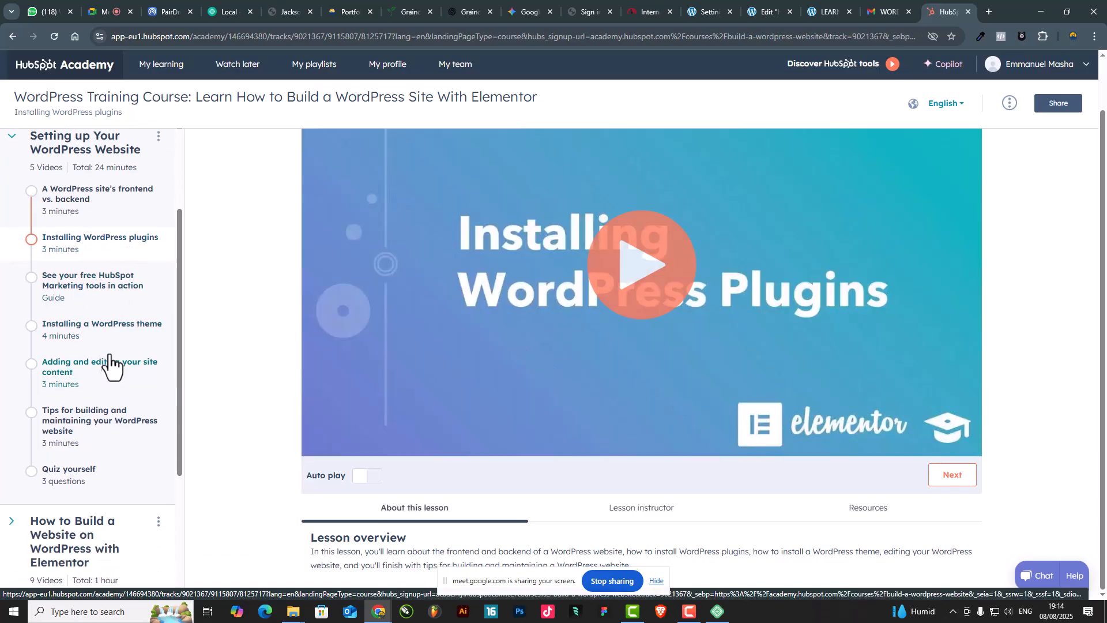
# Open the "Navigating Elementor's website building platform" lesson in the chapter on building a website with Elementor
pyautogui.scroll(-3, 109, 361)
pyautogui.click(64, 384)
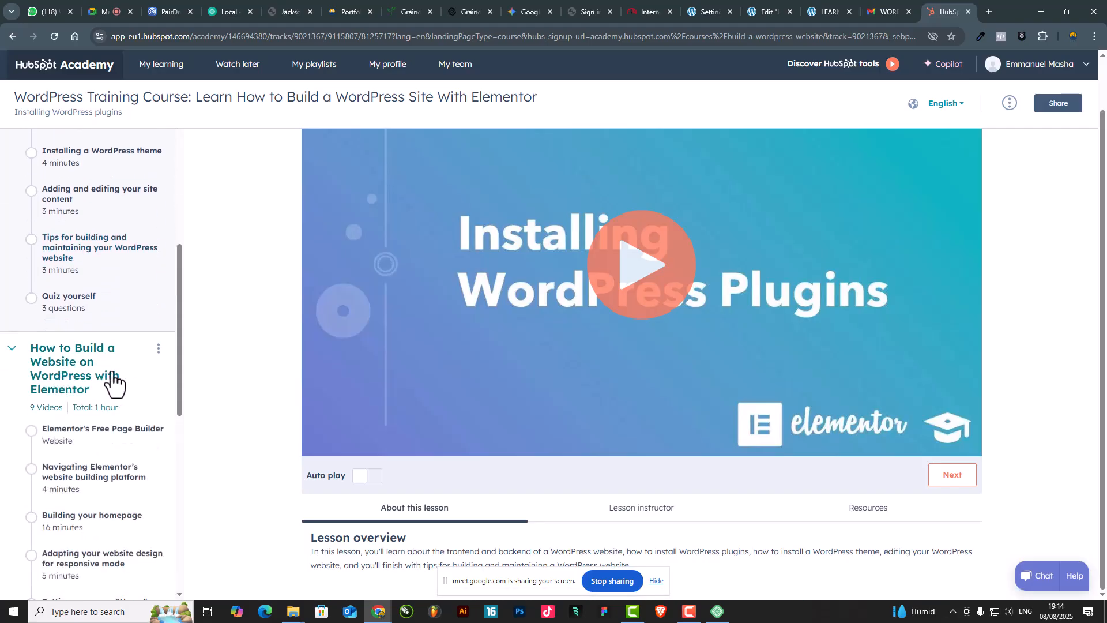
pyautogui.scroll(-2, 58, 369)
pyautogui.click(95, 355)
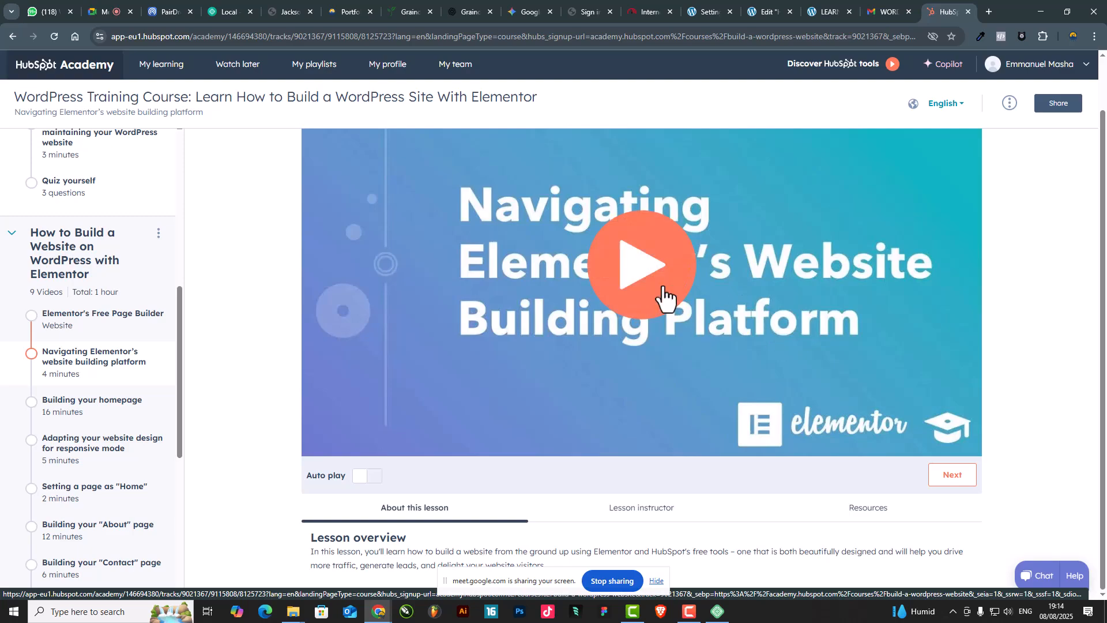
# Play the lesson video, skip to 0:23 and on to about 1:00, and pause it there
pyautogui.click(662, 281)
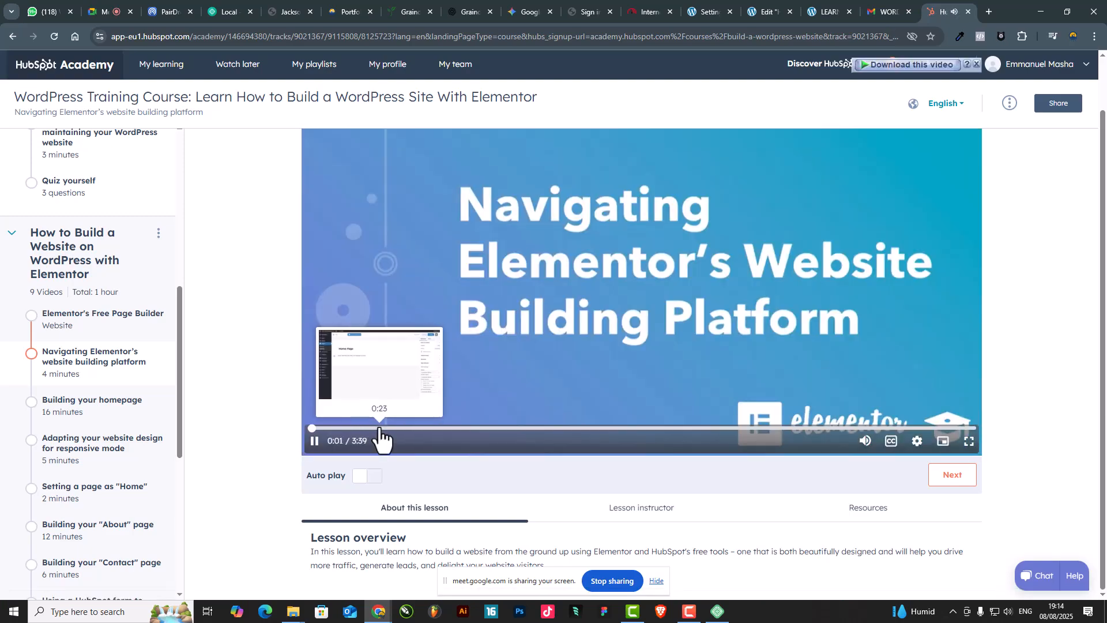
pyautogui.click(382, 428)
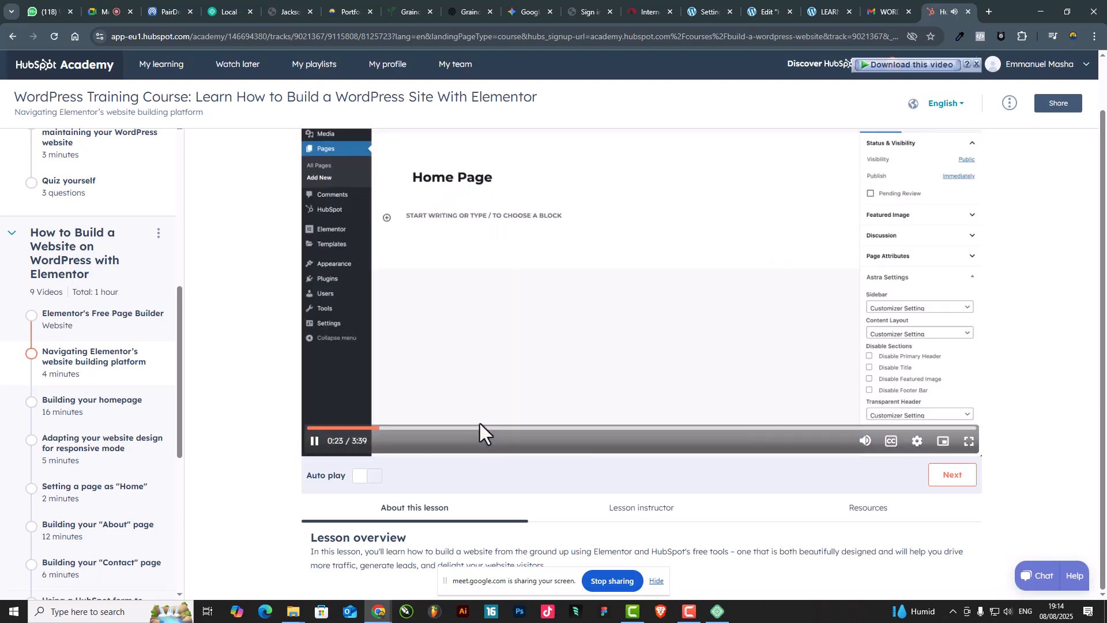
pyautogui.click(493, 430)
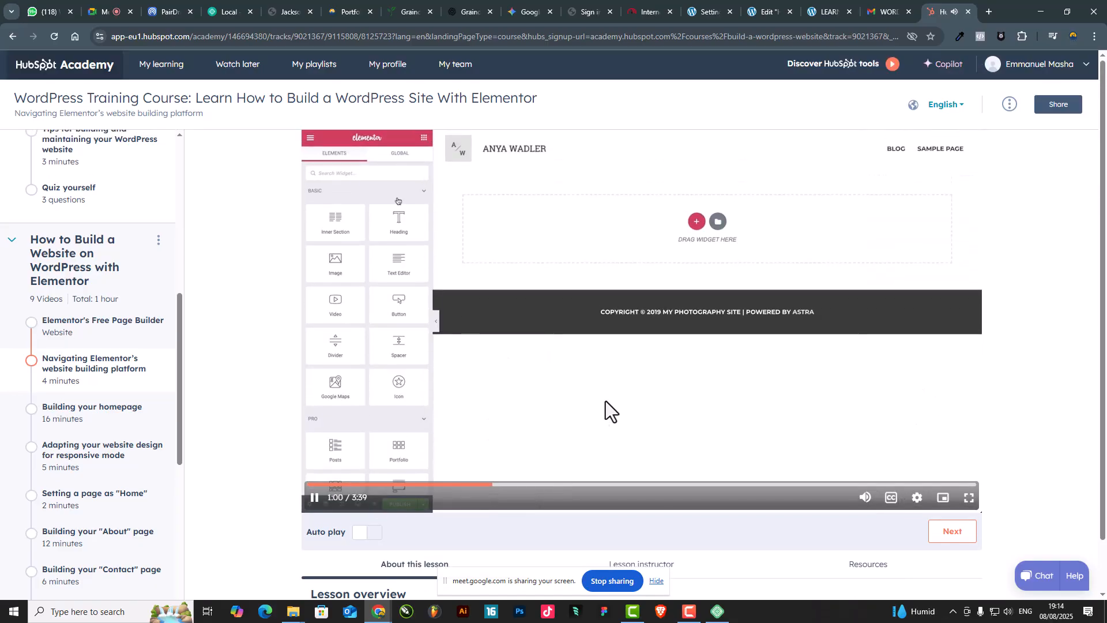
pyautogui.click(520, 372)
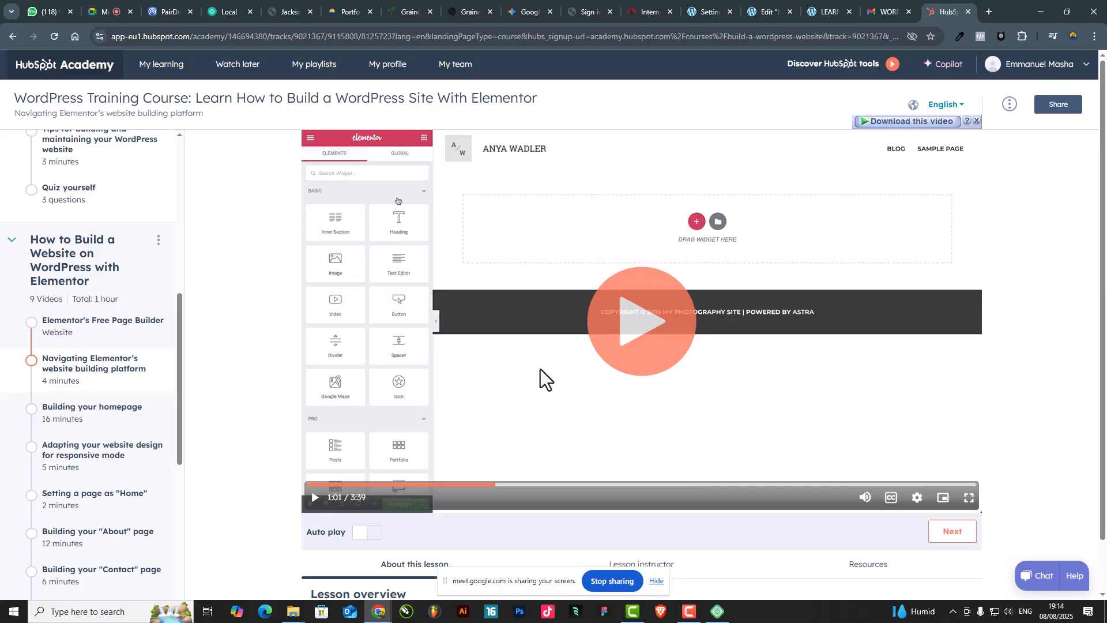
pyautogui.scroll(-1, 539, 368)
pyautogui.scroll(1, 538, 367)
# Return to the course email in Gmail and select the whole sentence containing the HubSpot Academy course link
pyautogui.click(882, 6)
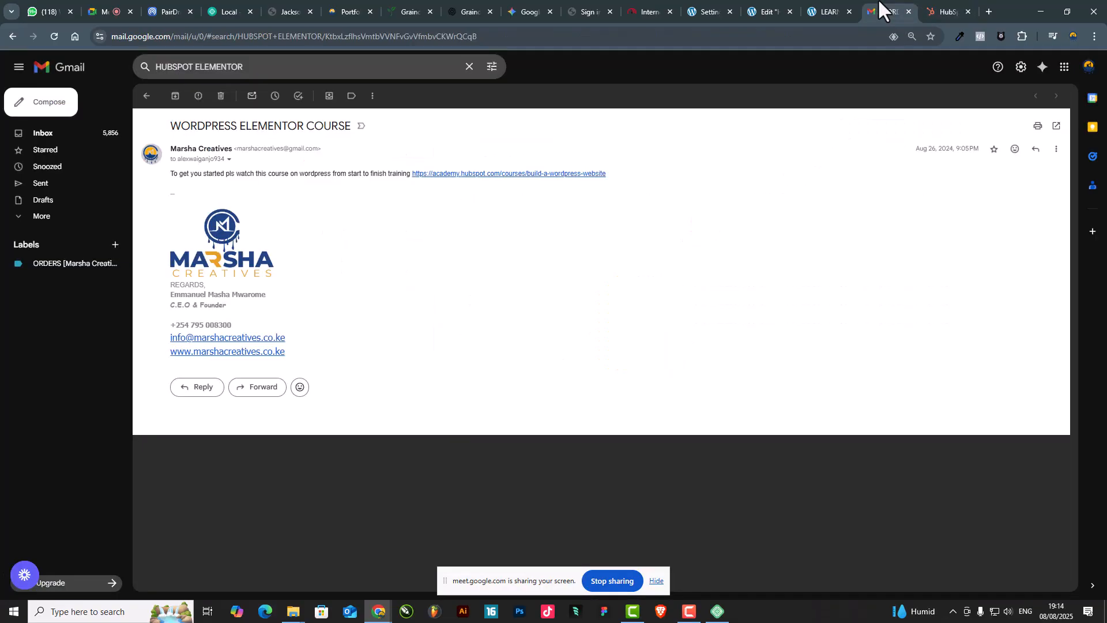
pyautogui.rightClick(508, 178)
pyautogui.click(566, 279)
pyautogui.moveTo(609, 174); pyautogui.dragTo(477, 178)
pyautogui.moveTo(609, 173); pyautogui.dragTo(164, 178)
pyautogui.click(621, 186)
pyautogui.moveTo(610, 175); pyautogui.dragTo(511, 173)
pyautogui.moveTo(254, 191); pyautogui.dragTo(168, 178)
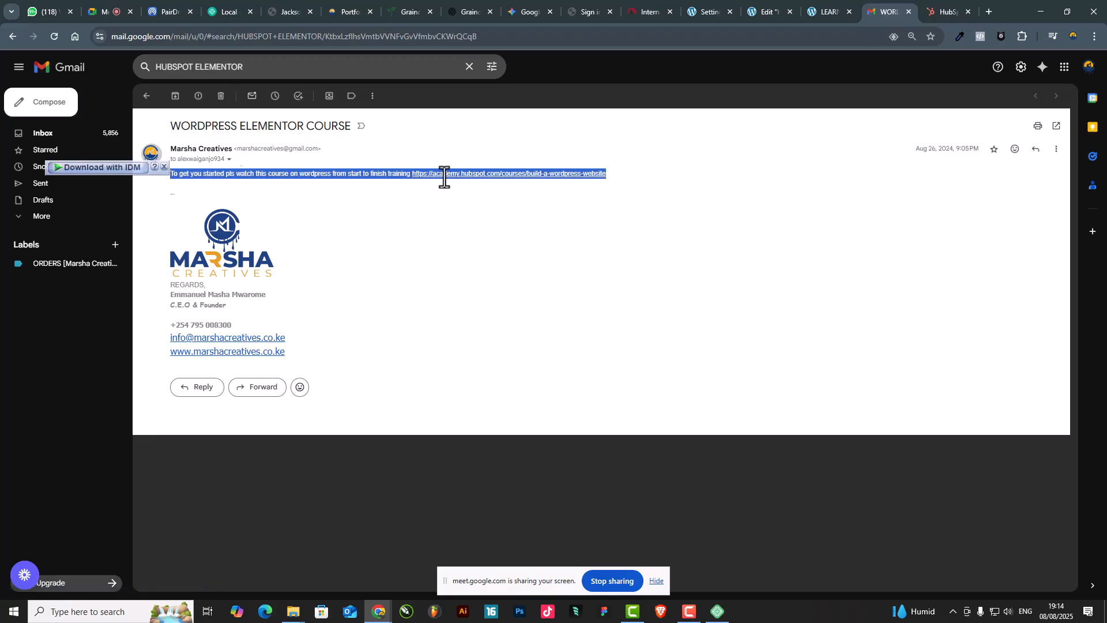